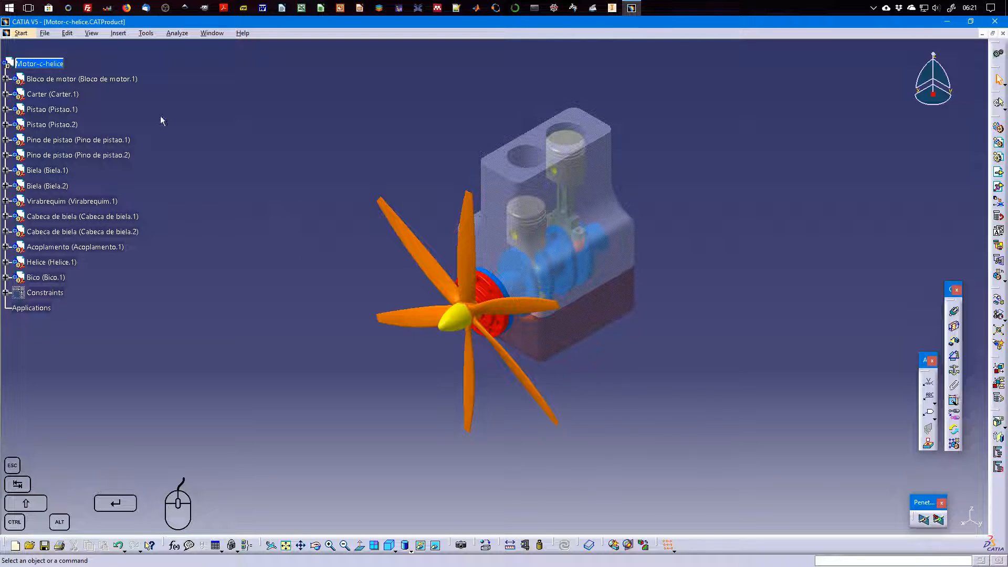
Switch the engine assembly to the DMU Kinematics workbench
{"action": "left_click", "coordinate": [22, 33]}
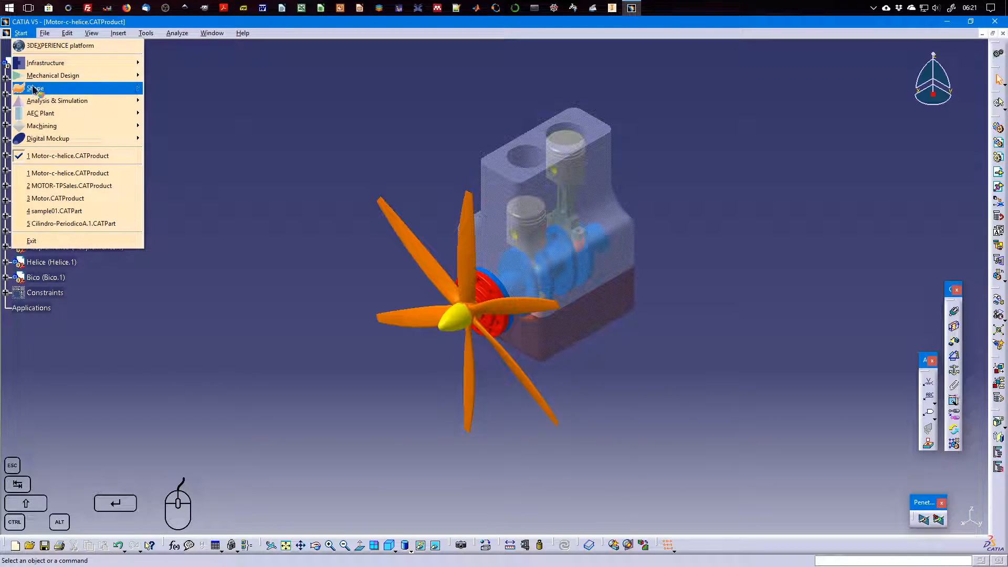
{"action": "mouse_move", "coordinate": [63, 143]}
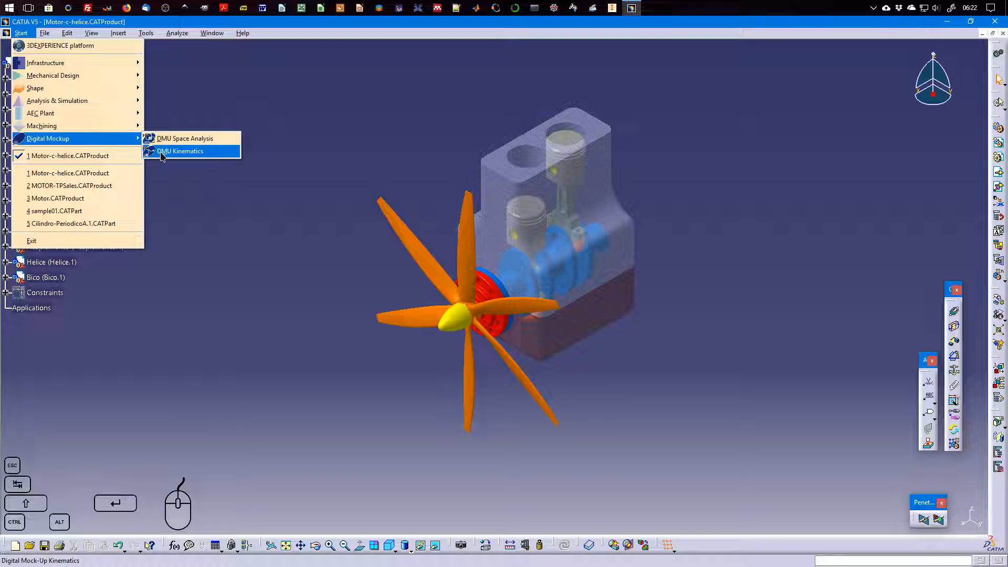
{"action": "left_click", "coordinate": [203, 152]}
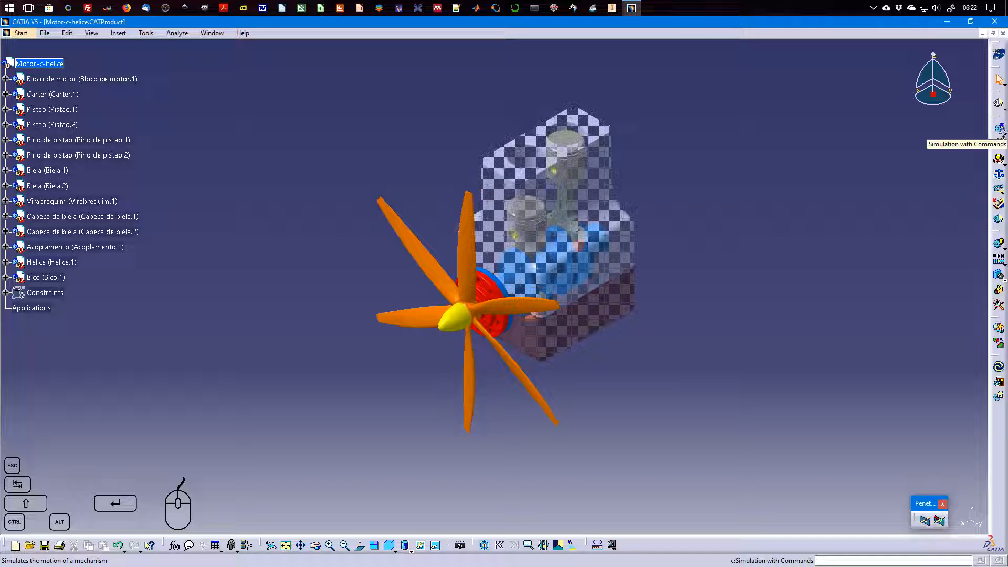
{"action": "left_click", "coordinate": [1004, 135]}
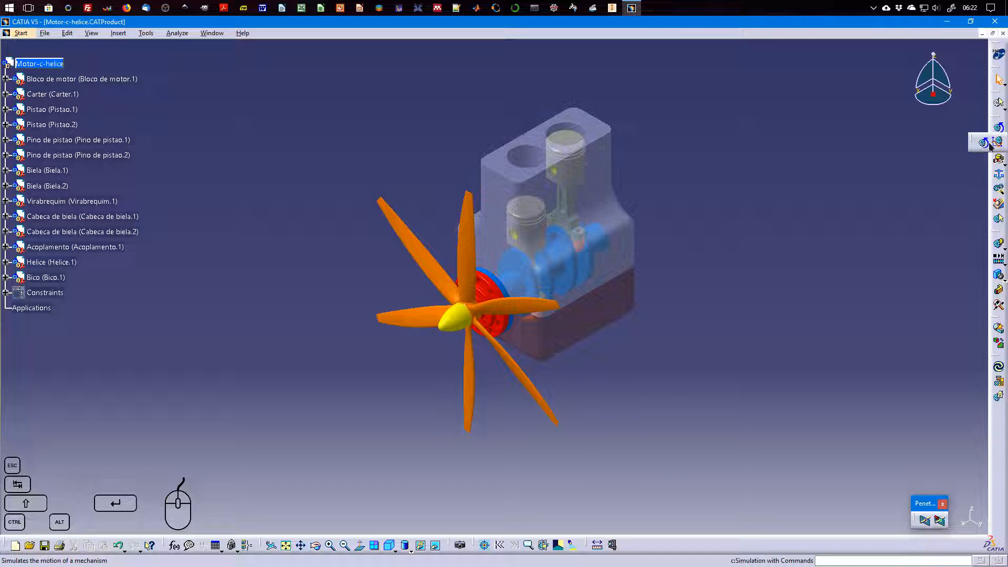
{"action": "left_click", "coordinate": [947, 183]}
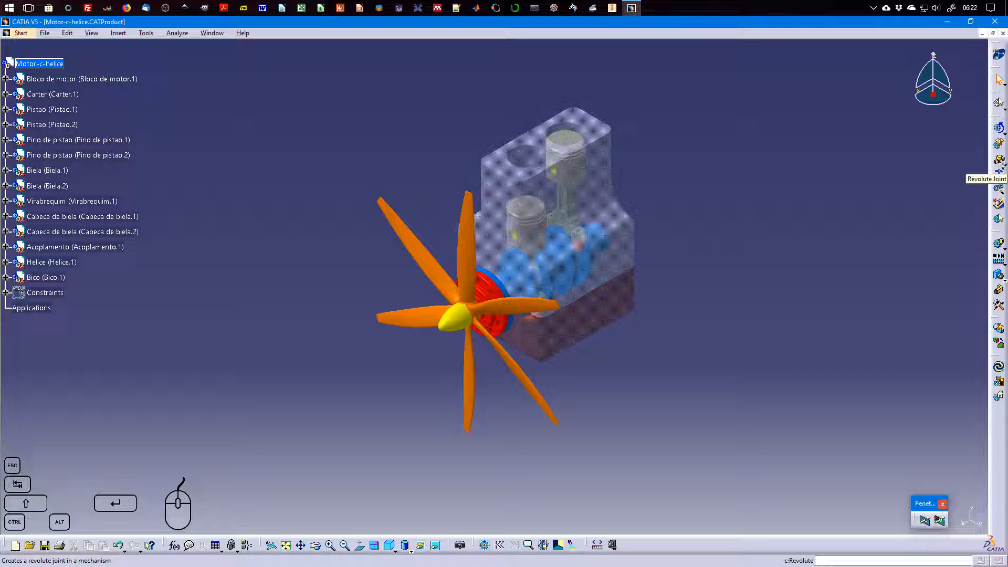
{"action": "left_click", "coordinate": [1000, 173]}
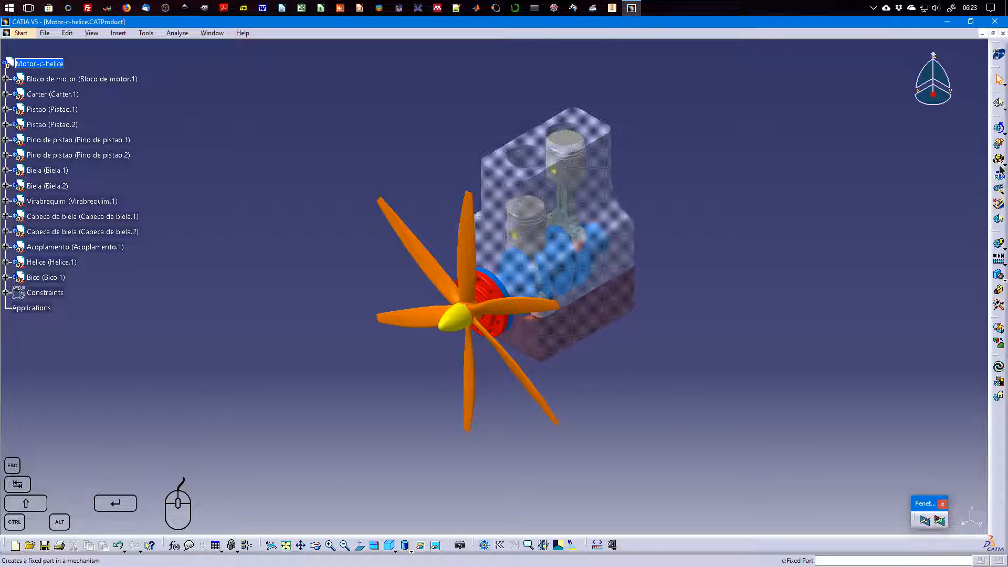
{"action": "left_click", "coordinate": [1003, 254]}
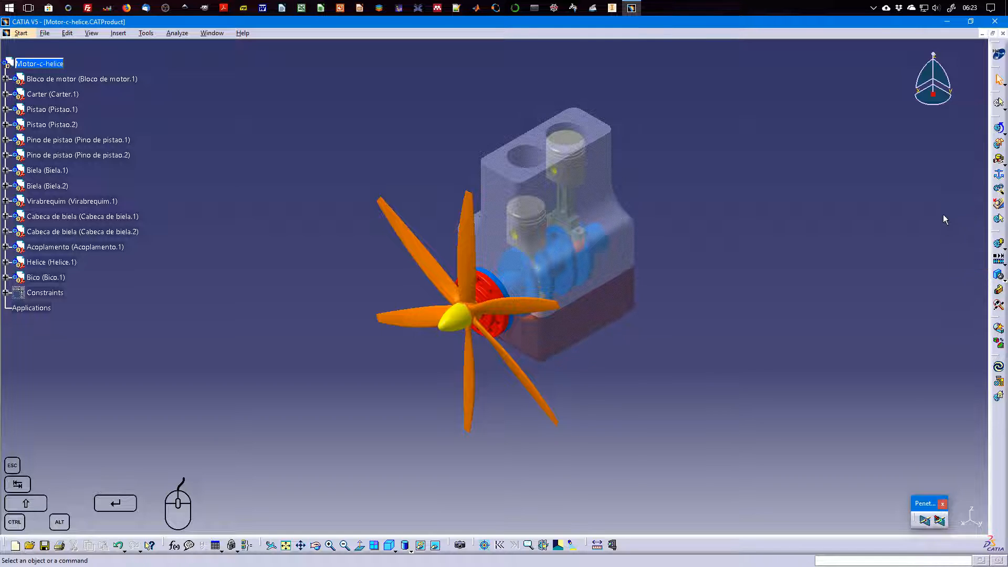
{"action": "left_click", "coordinate": [1004, 263]}
{"action": "left_click", "coordinate": [997, 277]}
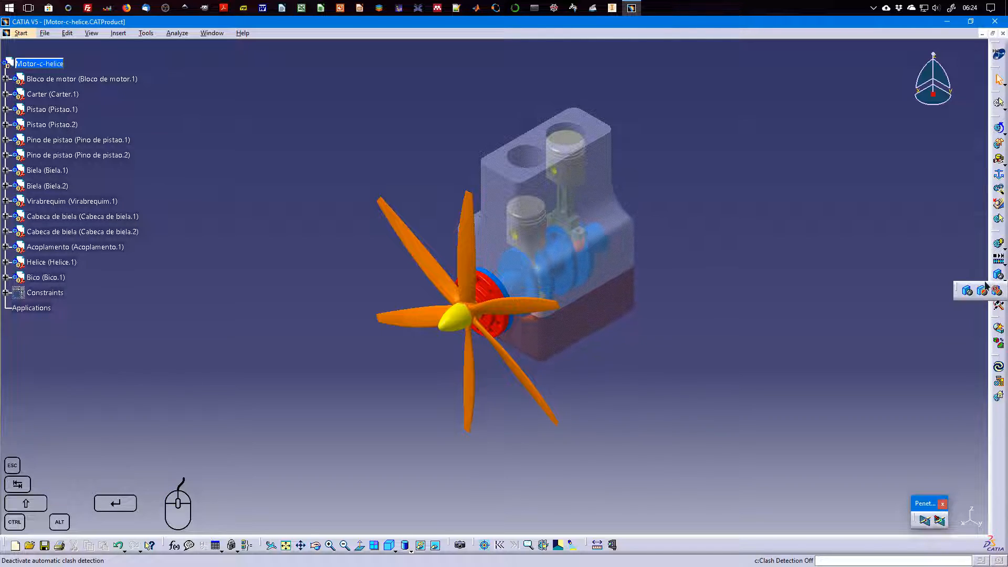
{"action": "left_click", "coordinate": [969, 291]}
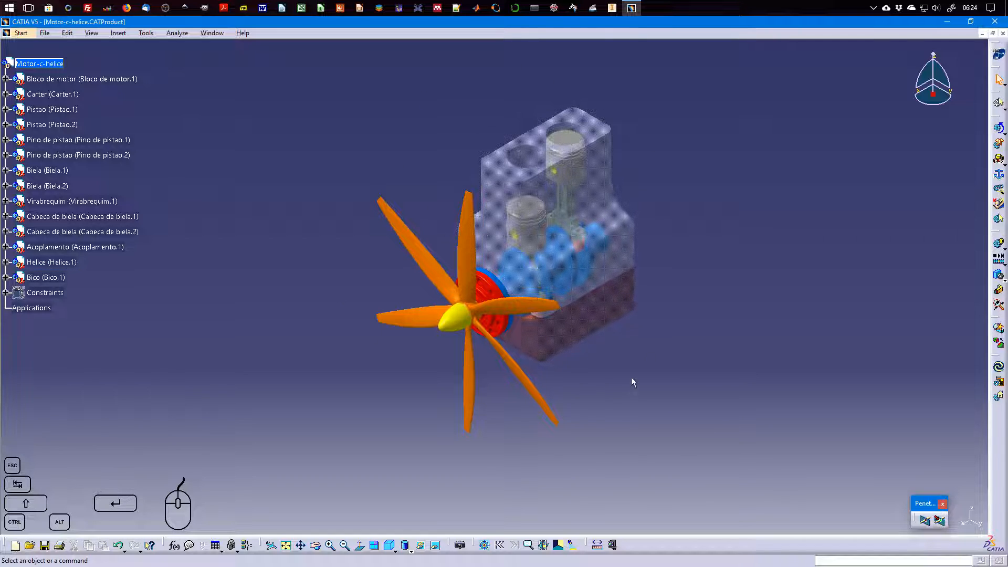
Review the list of assembly constraints in the specification tree and collapse it again
{"action": "left_click", "coordinate": [5, 293]}
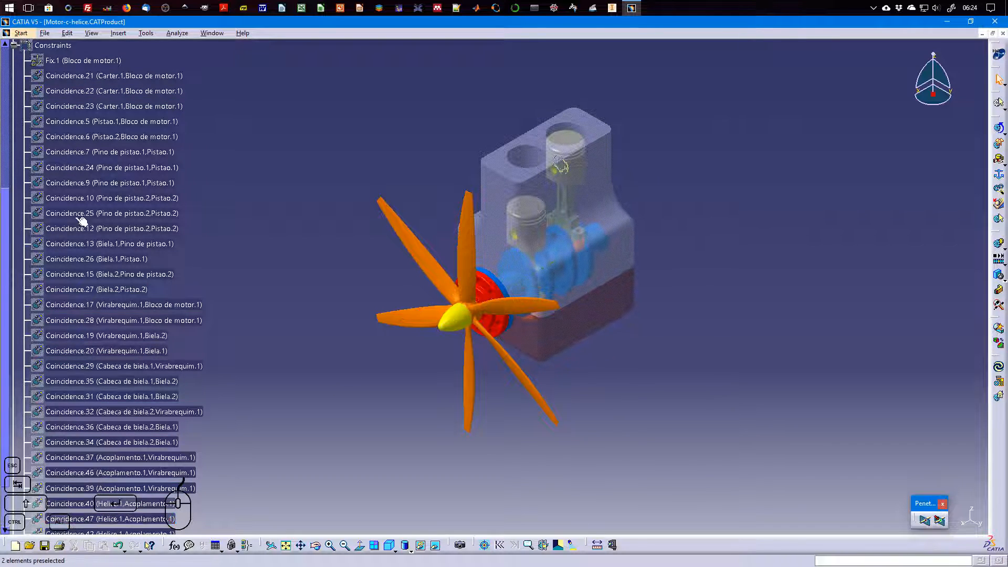
{"action": "left_click", "coordinate": [13, 45]}
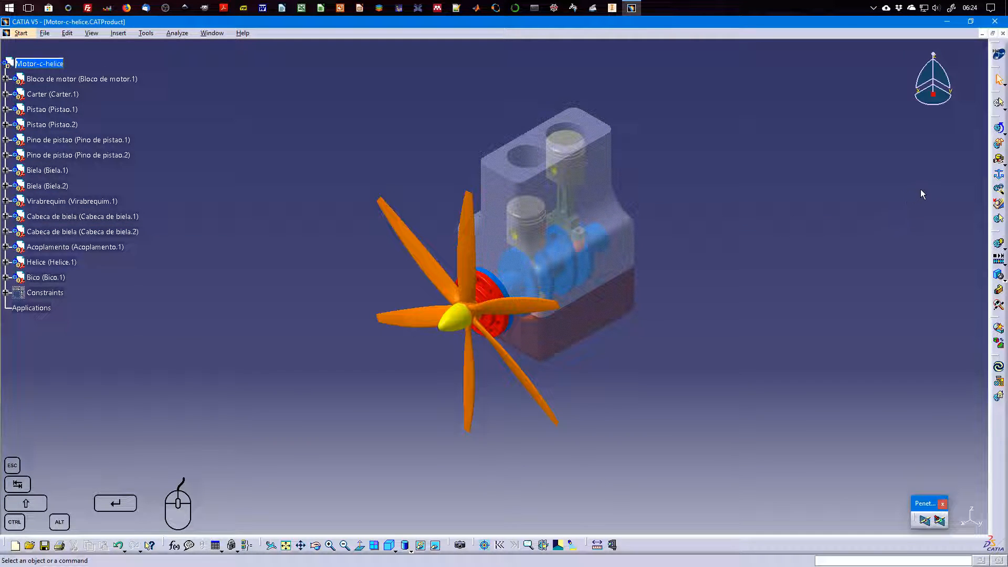
{"action": "left_click", "coordinate": [1003, 161]}
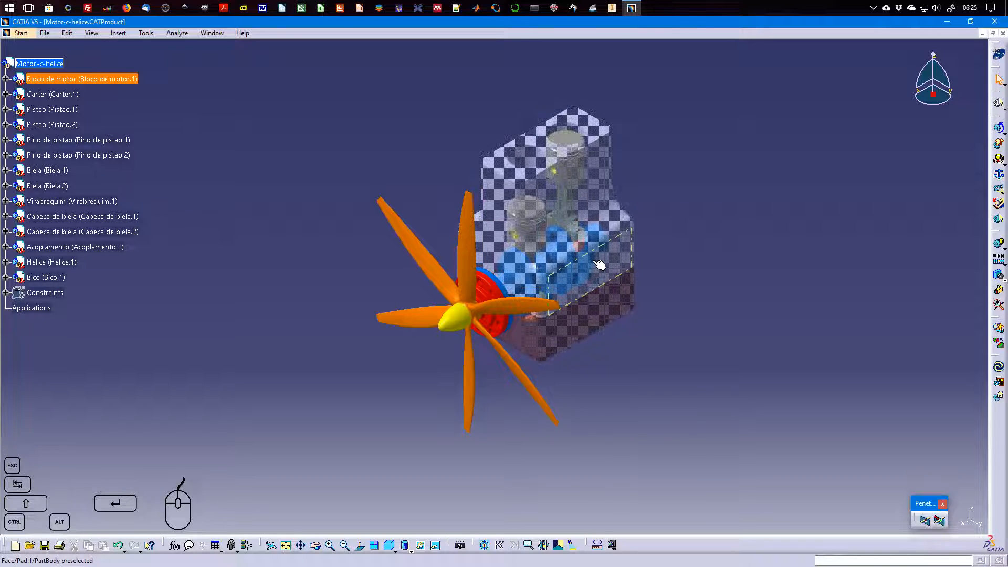
{"action": "left_click", "coordinate": [1002, 162]}
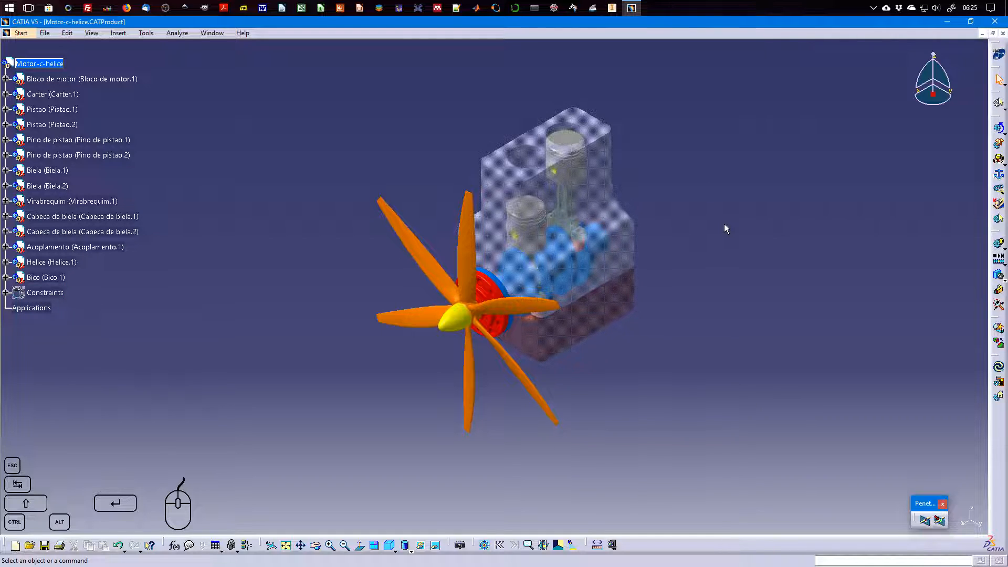
Start the Assembly Constraints Conversion and create a new mechanism named Mechanism.1
{"action": "left_click", "coordinate": [1000, 193]}
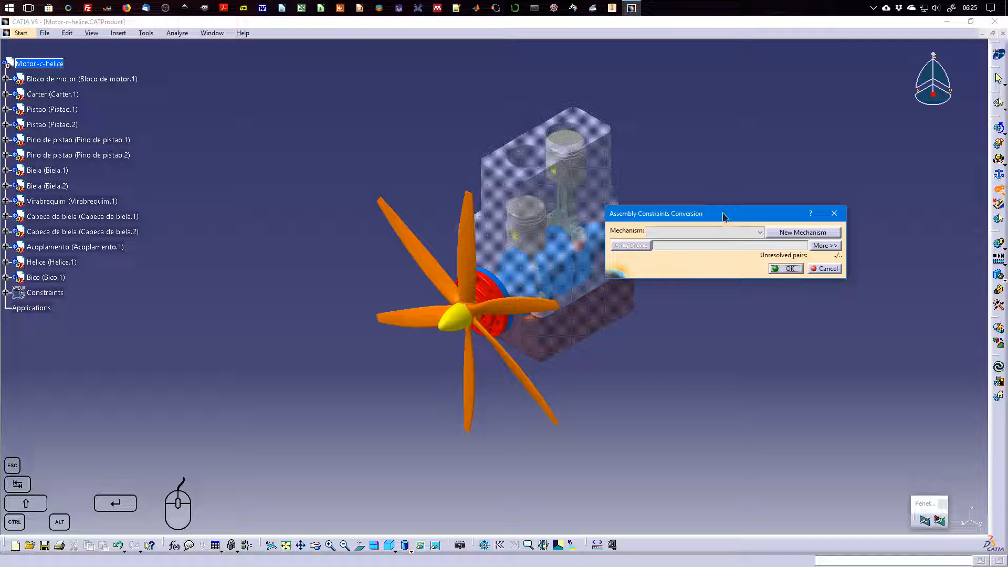
{"action": "left_click_drag", "start_coordinate": [722, 213], "coordinate": [296, 87]}
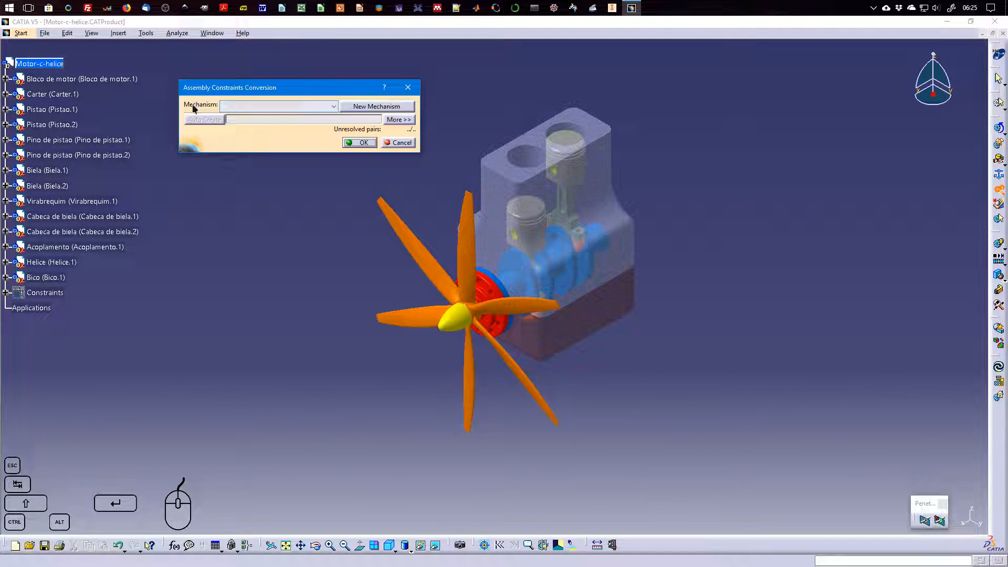
{"action": "left_click", "coordinate": [319, 108]}
{"action": "left_click", "coordinate": [319, 108]}
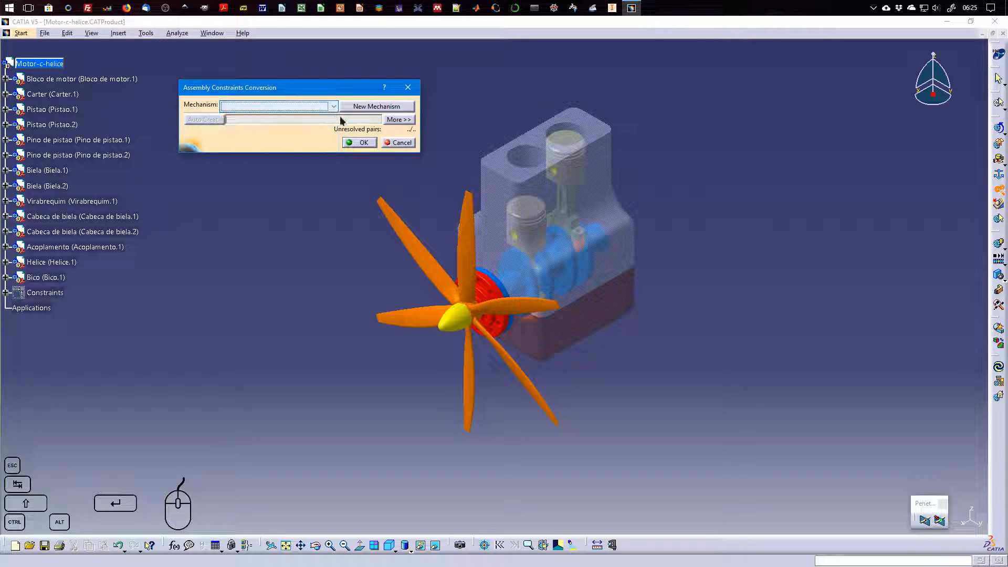
{"action": "left_click", "coordinate": [375, 106]}
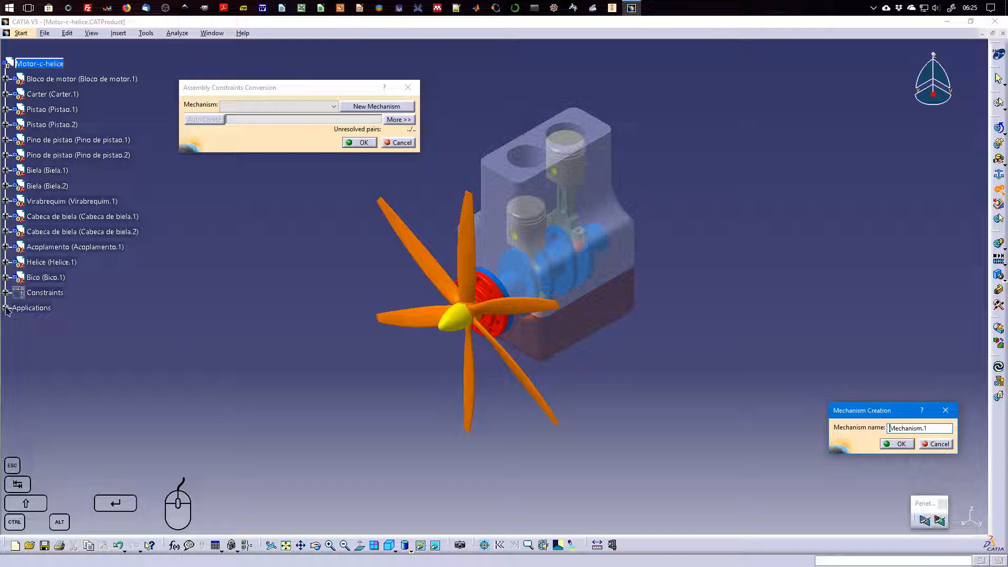
{"action": "left_click", "coordinate": [898, 443]}
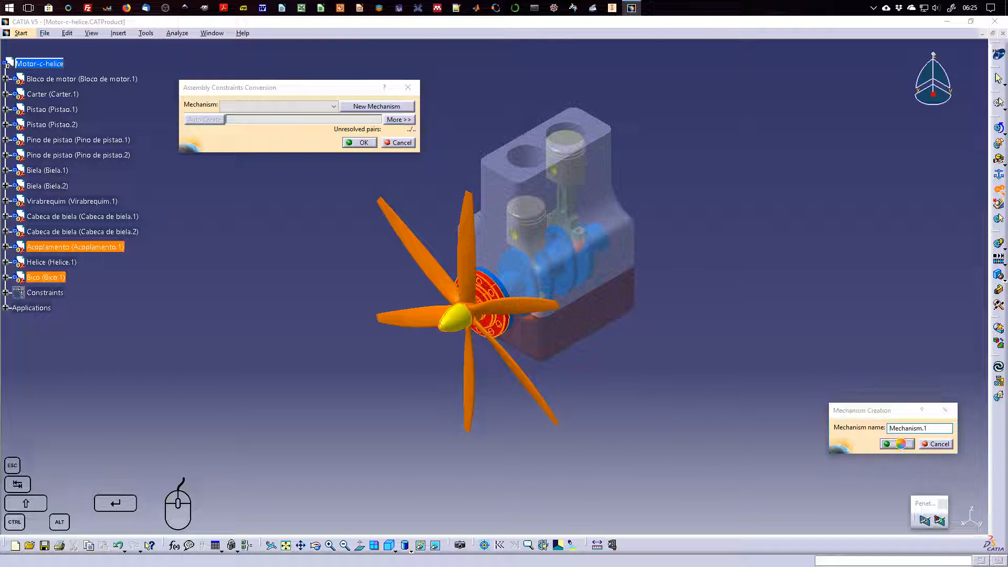
Expand the Applications branch of the tree down to the contents of Mechanism.1
{"action": "left_click", "coordinate": [5, 308]}
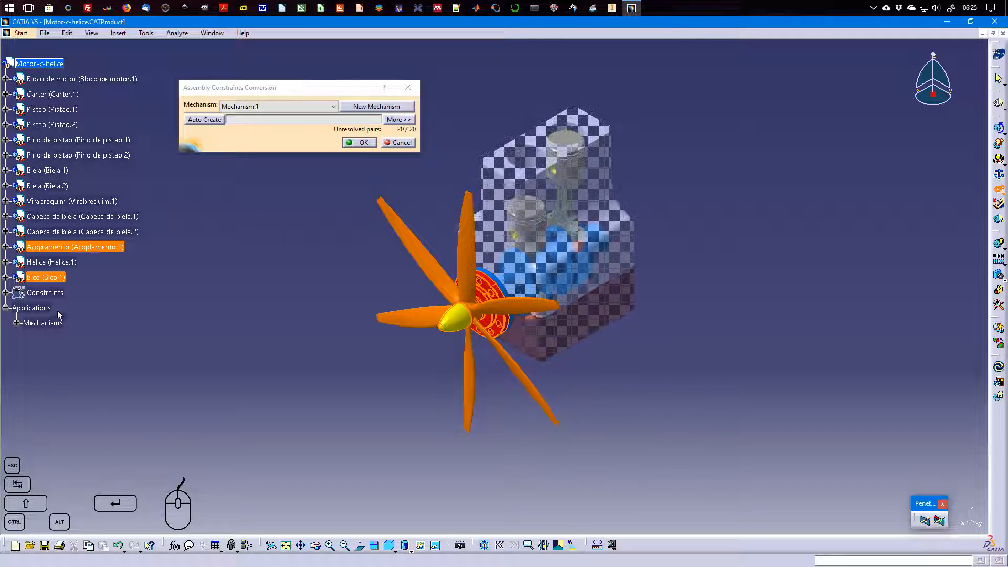
{"action": "left_click", "coordinate": [16, 323]}
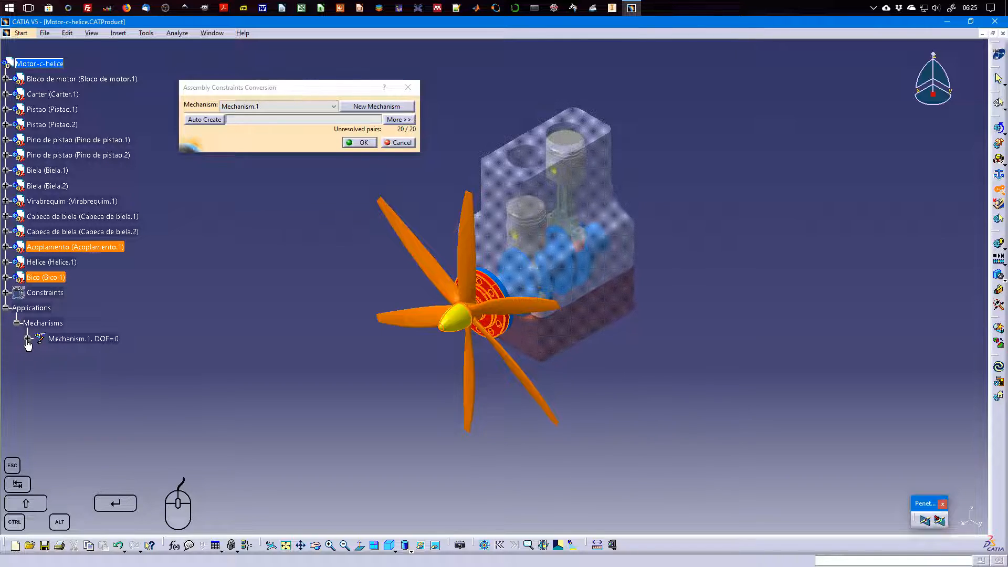
{"action": "left_click", "coordinate": [28, 339]}
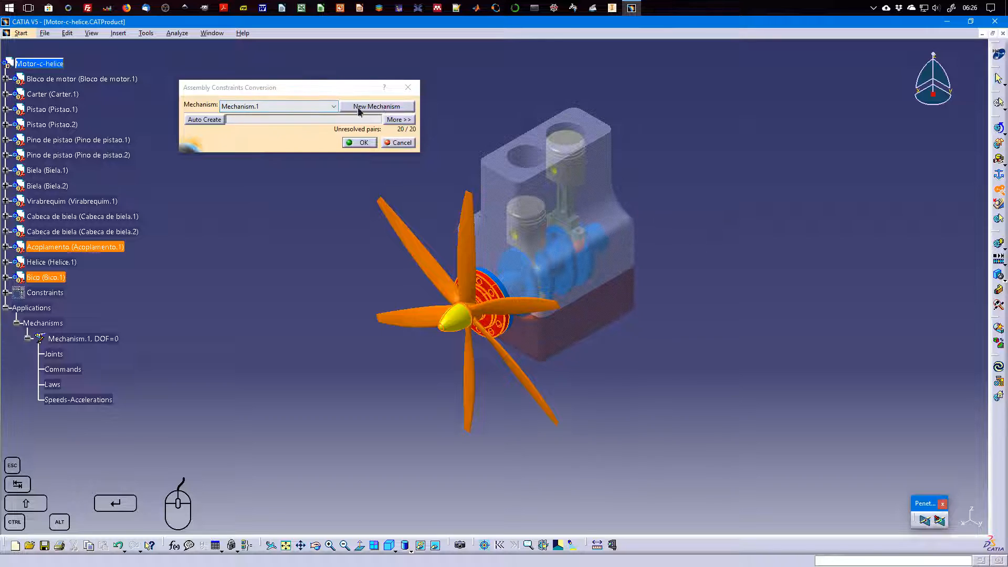
Examine the available mechanisms and the extended constraint-pair details of the conversion, then return to the compact view
{"action": "left_click", "coordinate": [328, 109]}
{"action": "left_click", "coordinate": [321, 117]}
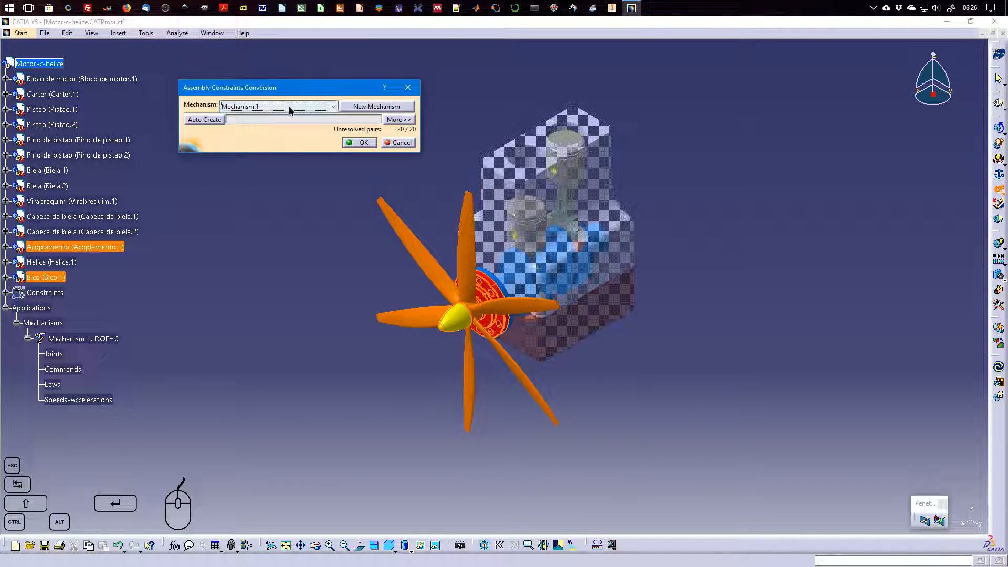
{"action": "left_click", "coordinate": [245, 108]}
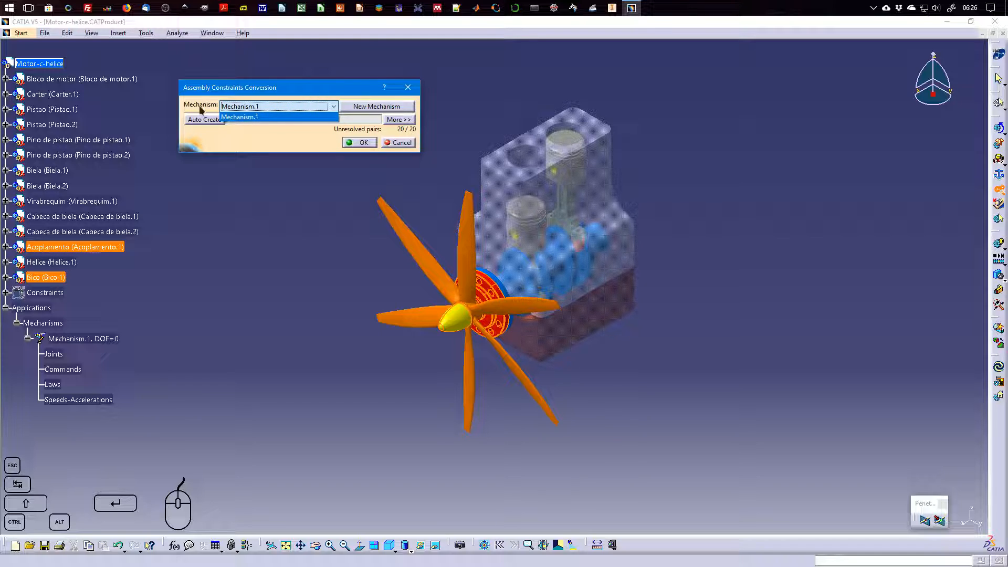
{"action": "left_click", "coordinate": [280, 107]}
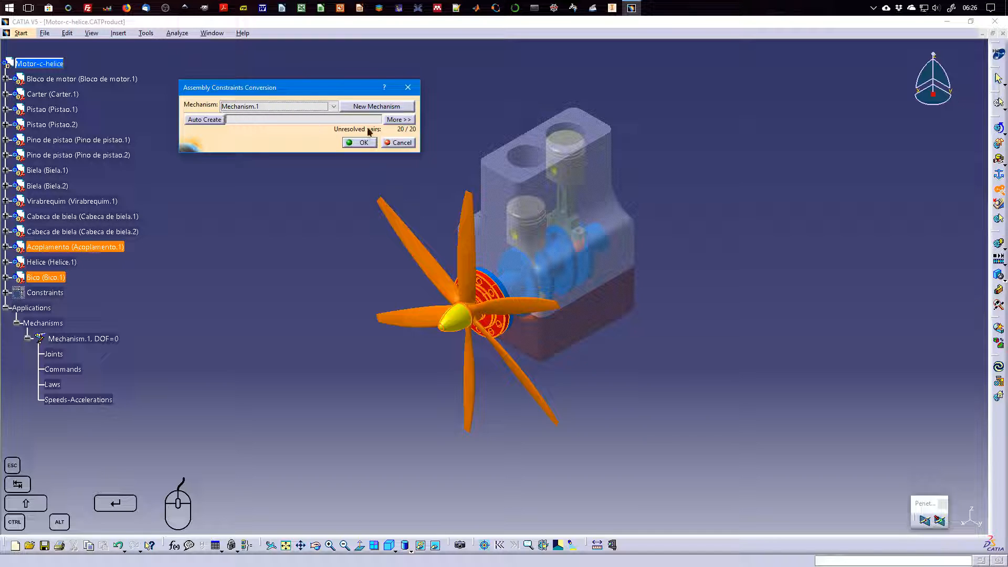
{"action": "left_click", "coordinate": [400, 120]}
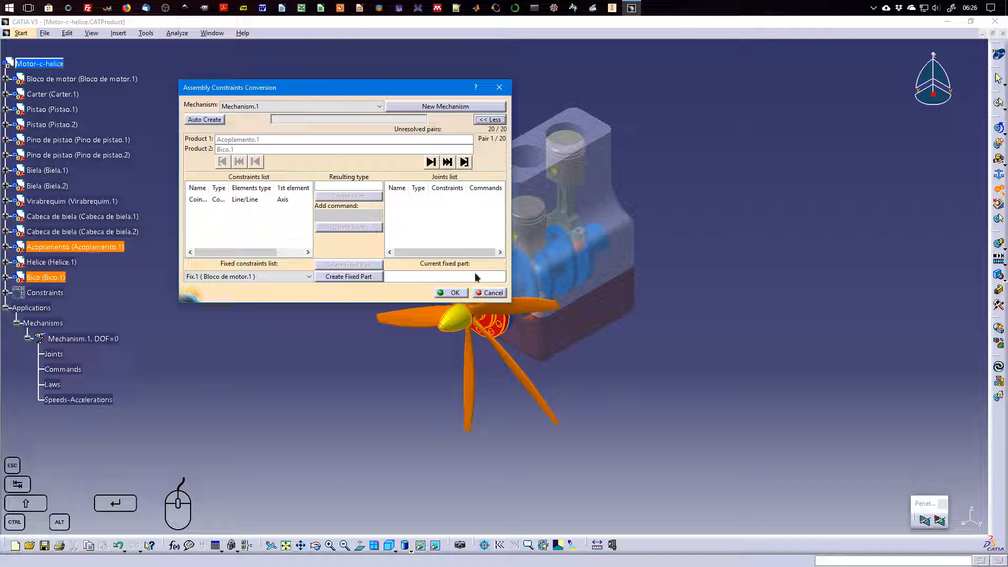
{"action": "left_click", "coordinate": [491, 120]}
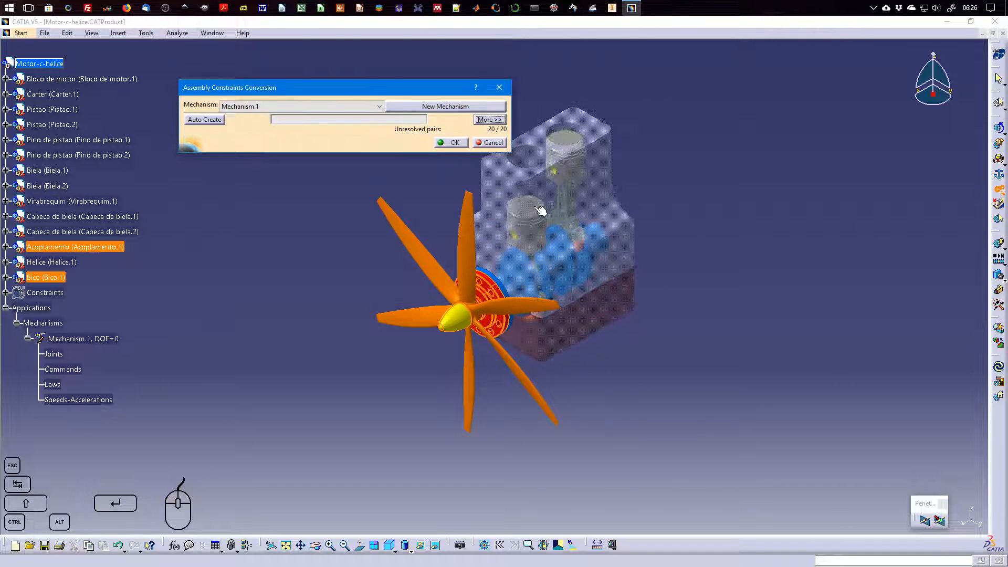
Automatically create the joints of Mechanism.1 from the assembly constraints and accept the conversion
{"action": "left_click", "coordinate": [204, 121]}
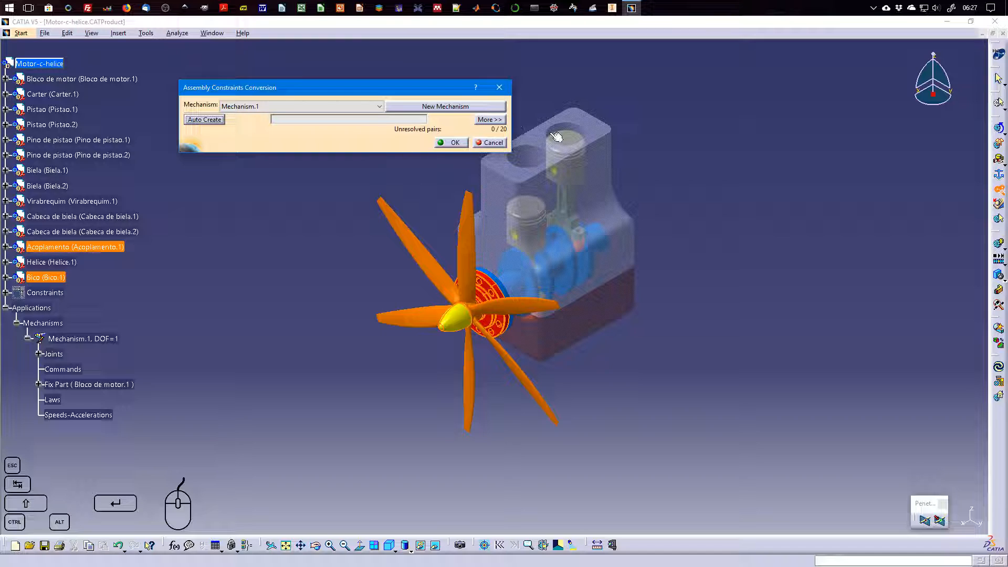
{"action": "left_click", "coordinate": [462, 144]}
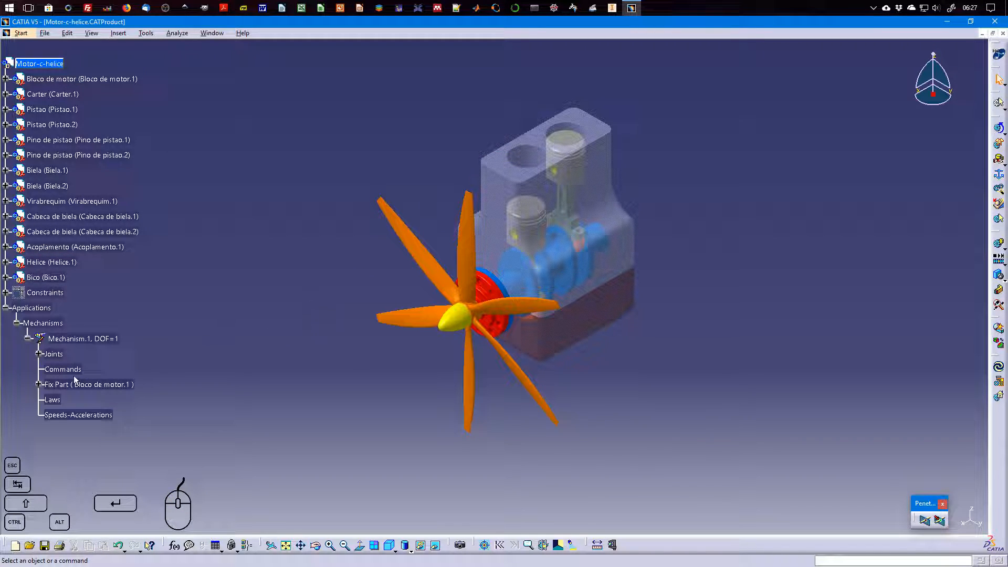
Inspect the joints of Mechanism.1 and the coincidence constraints behind Cylindrical.1, Cylindrical.6 and Rigid.19
{"action": "left_click", "coordinate": [39, 354]}
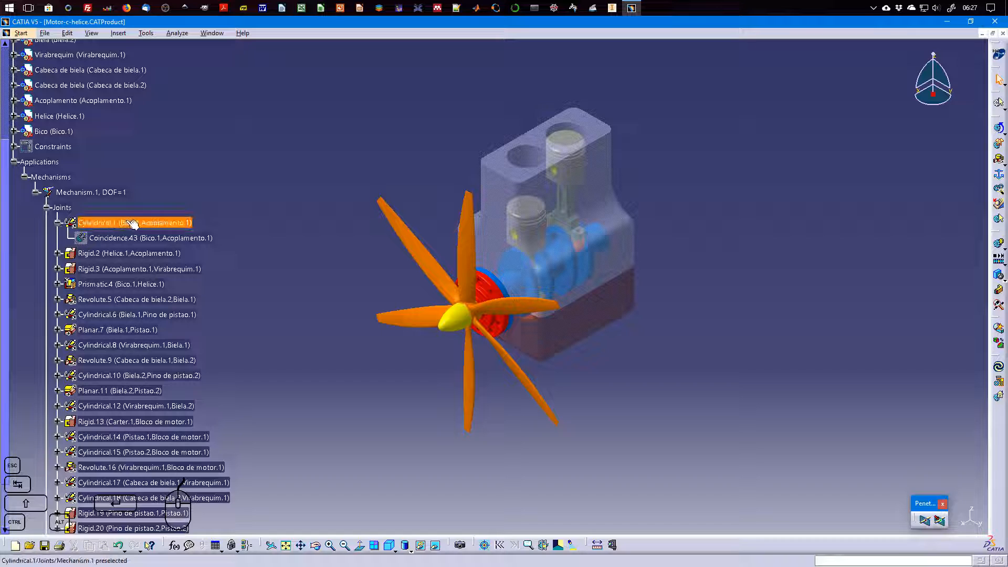
{"action": "left_click", "coordinate": [164, 240]}
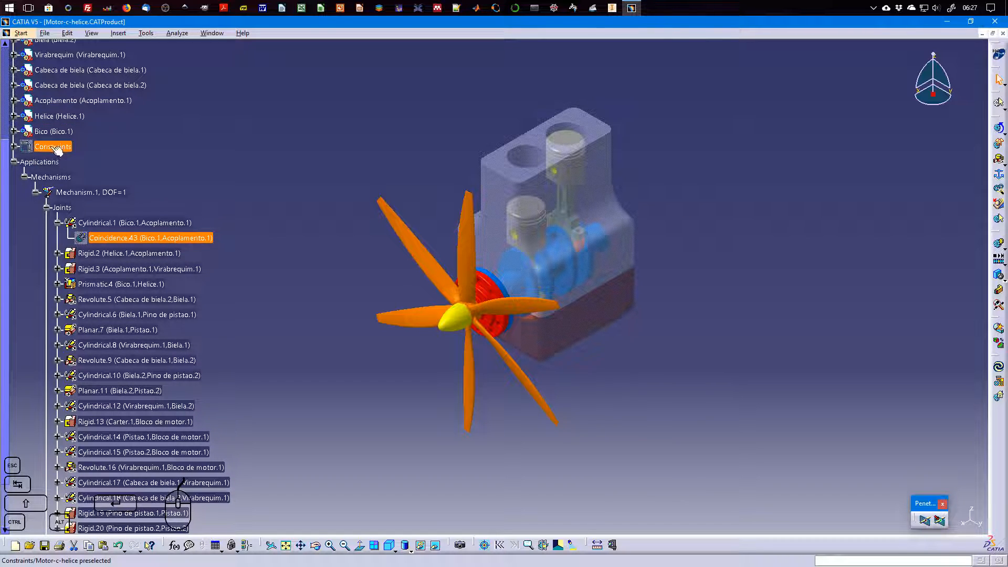
{"action": "left_click", "coordinate": [58, 315]}
{"action": "left_click", "coordinate": [148, 329]}
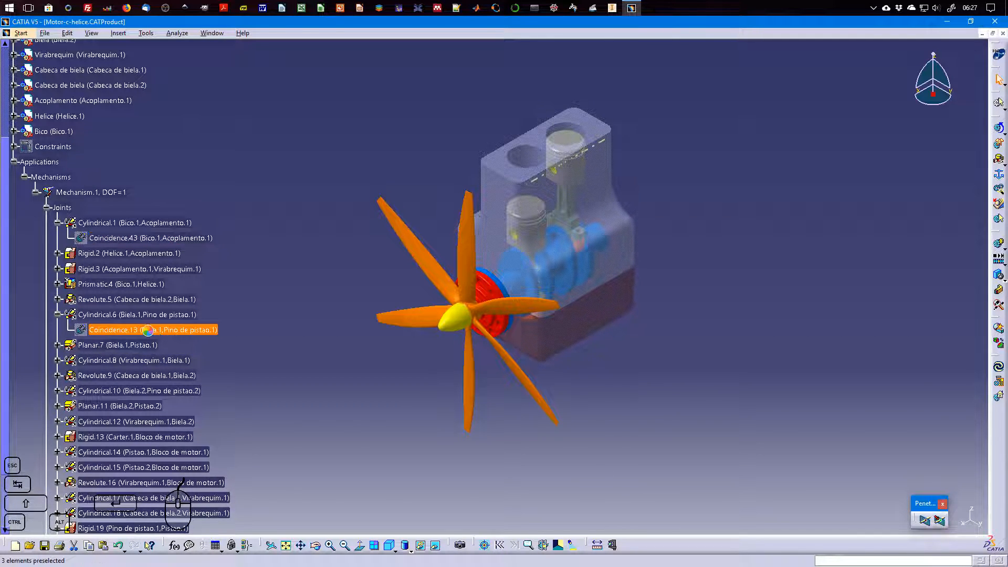
{"action": "left_click", "coordinate": [57, 315]}
{"action": "scroll", "coordinate": [58, 319], "scroll_direction": "down", "scroll_amount": 2}
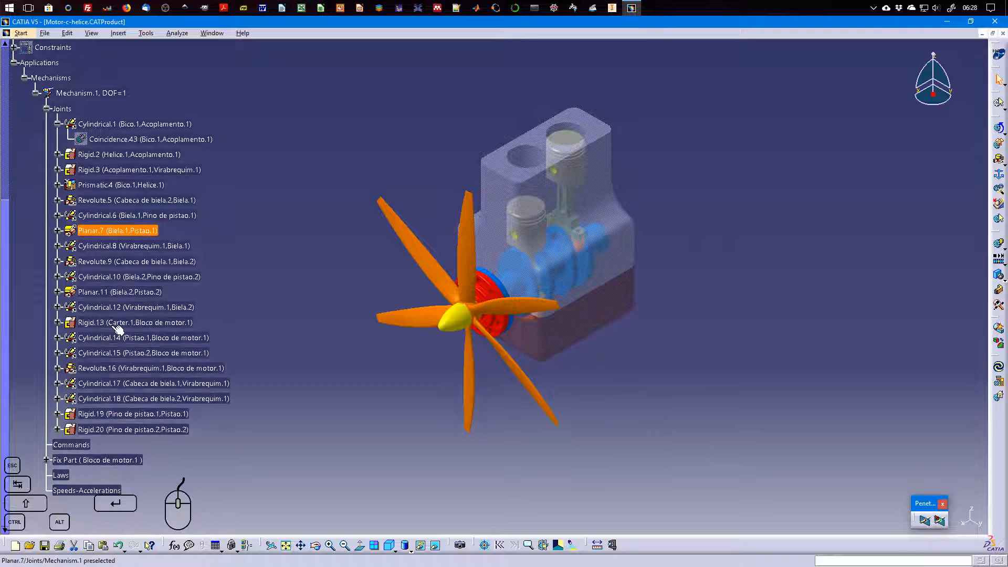
{"action": "left_click", "coordinate": [58, 414]}
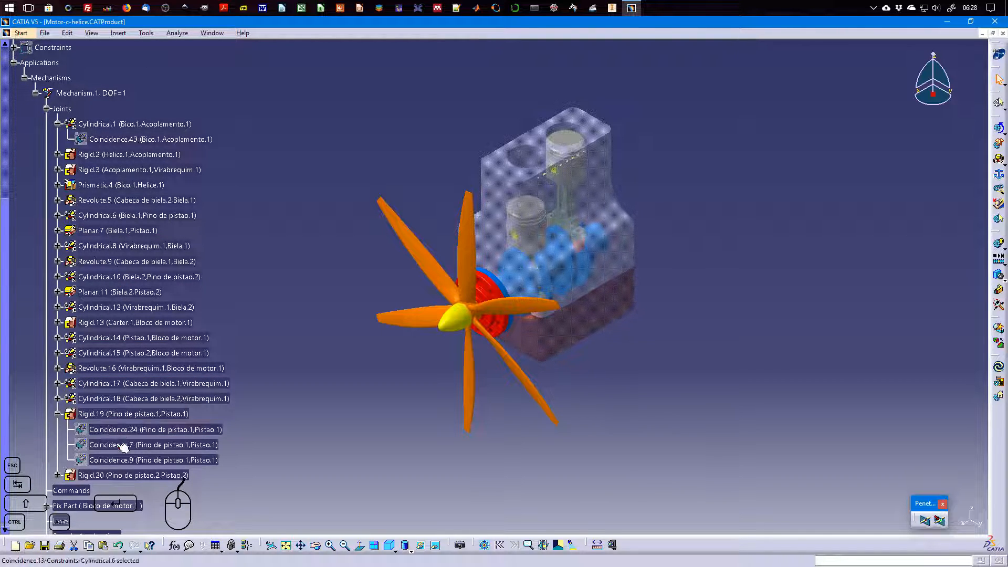
{"action": "left_click", "coordinate": [80, 417]}
{"action": "left_click", "coordinate": [58, 414]}
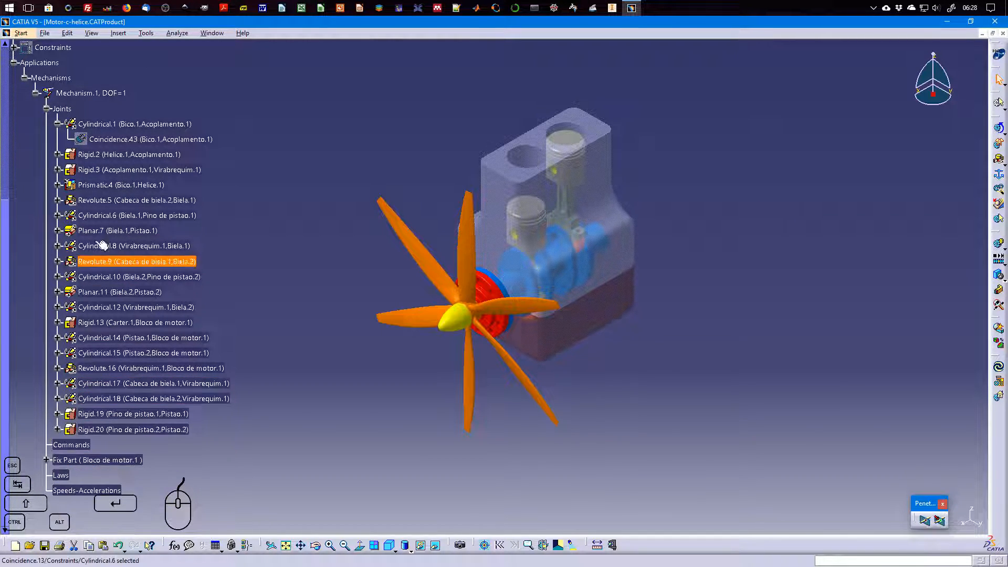
{"action": "left_click", "coordinate": [58, 124]}
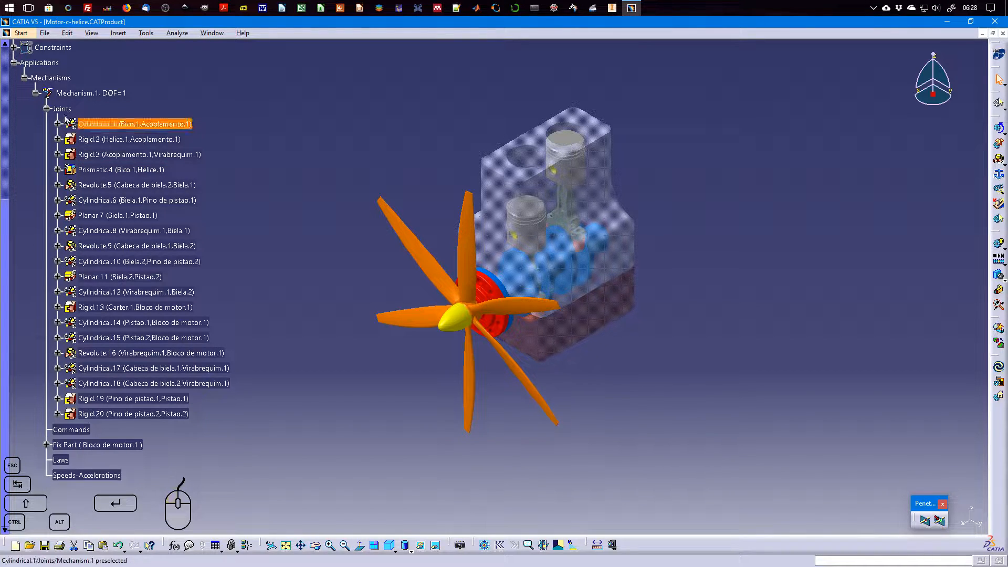
Collapse the joint list of Mechanism.1 and inspect the constraint behind its fixed part, Bloco de motor.1
{"action": "left_click", "coordinate": [47, 109]}
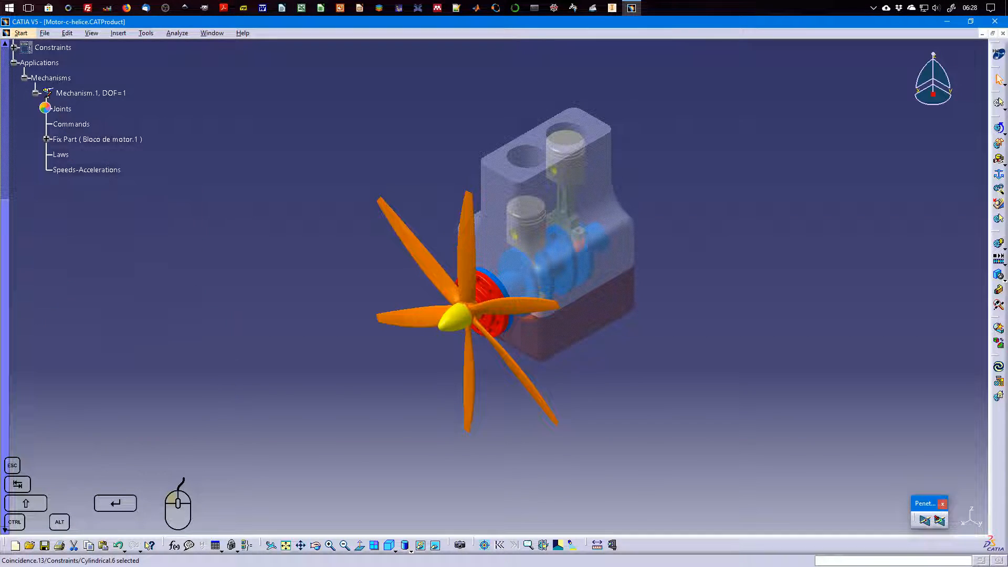
{"action": "left_click", "coordinate": [46, 140]}
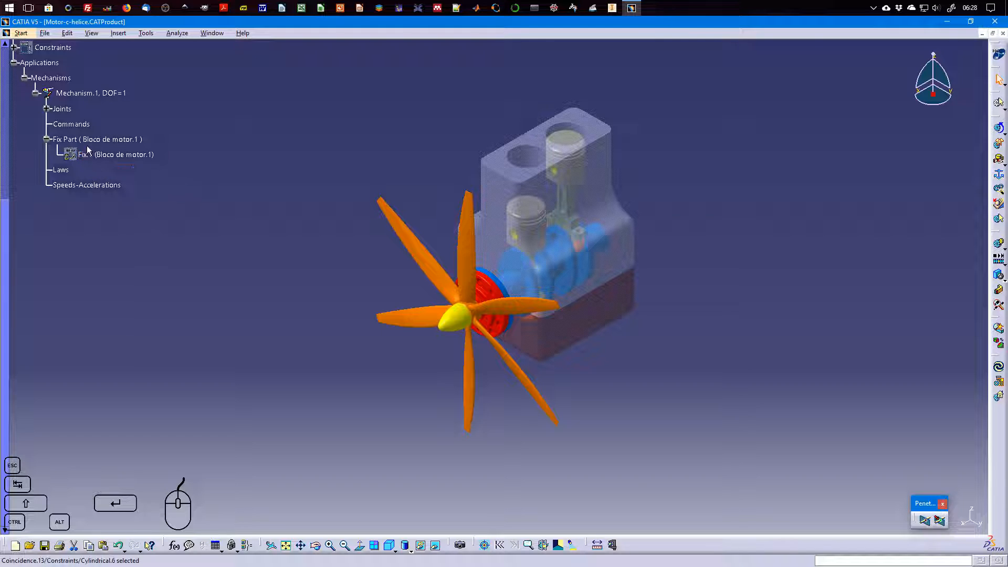
{"action": "left_click", "coordinate": [47, 140]}
{"action": "scroll", "coordinate": [93, 181], "scroll_direction": "up", "scroll_amount": 5}
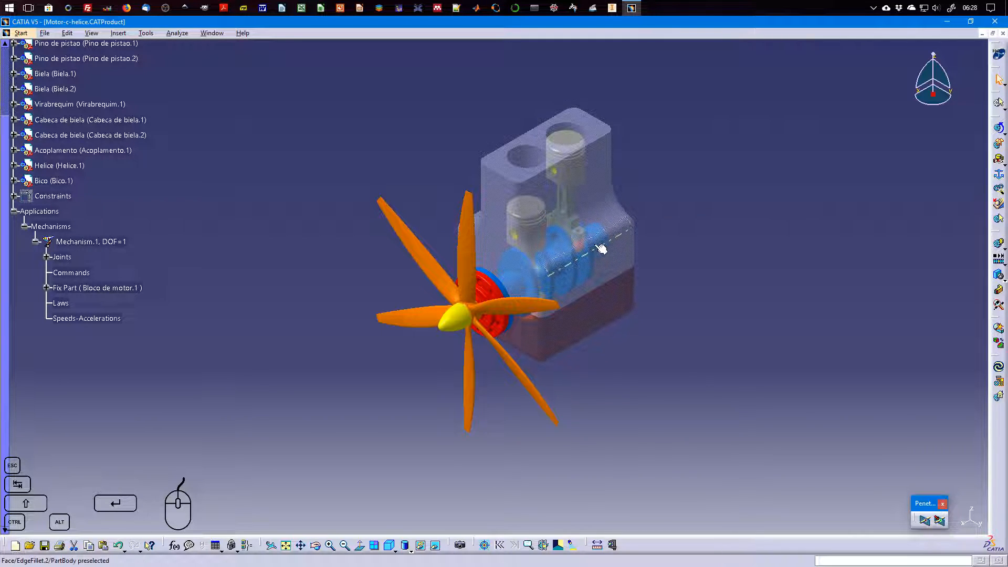
Check with Simulation with Commands whether Mechanism.1 is ready to run, and close the simulation
{"action": "left_click", "coordinate": [431, 343]}
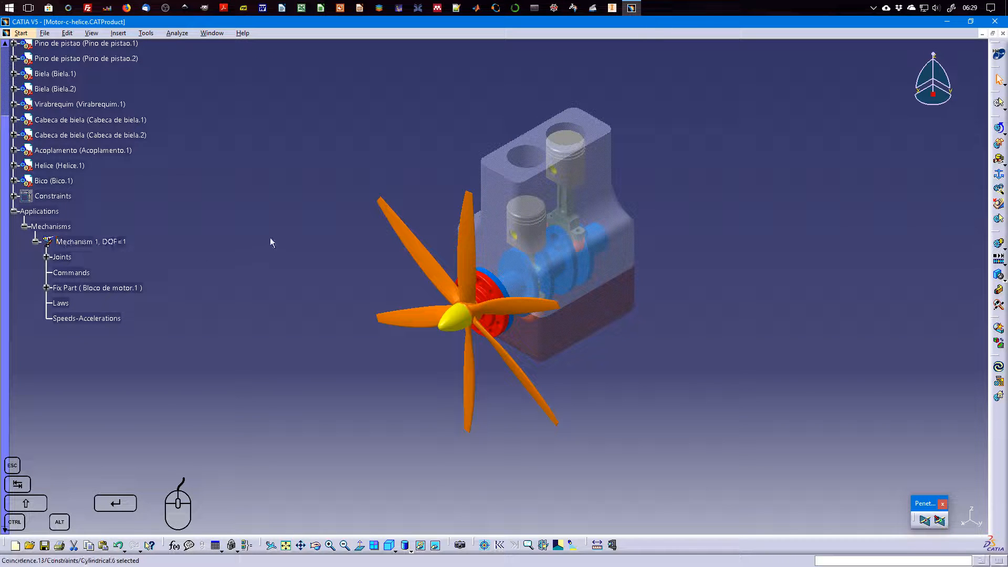
{"action": "left_click", "coordinate": [1000, 129]}
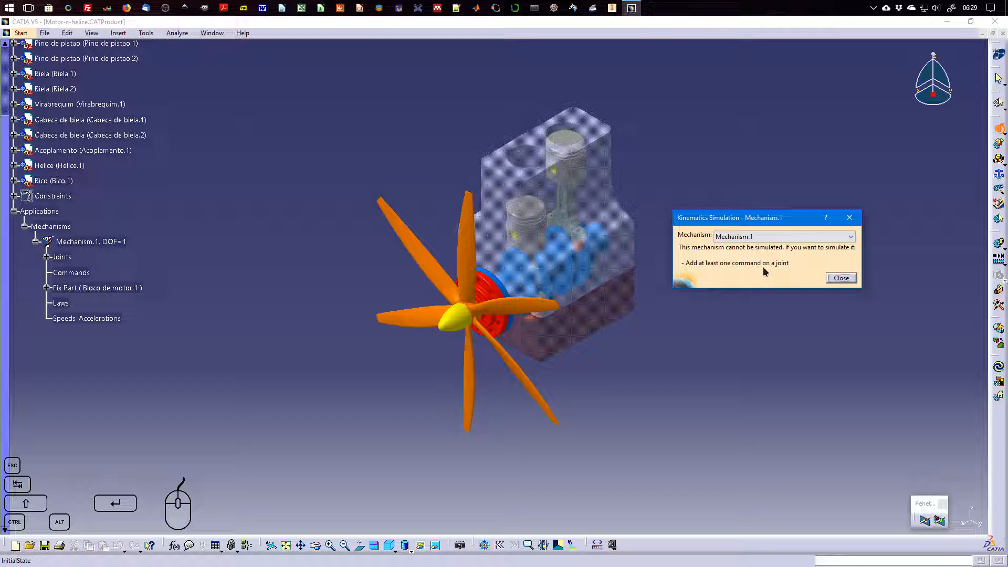
{"action": "left_click", "coordinate": [842, 278]}
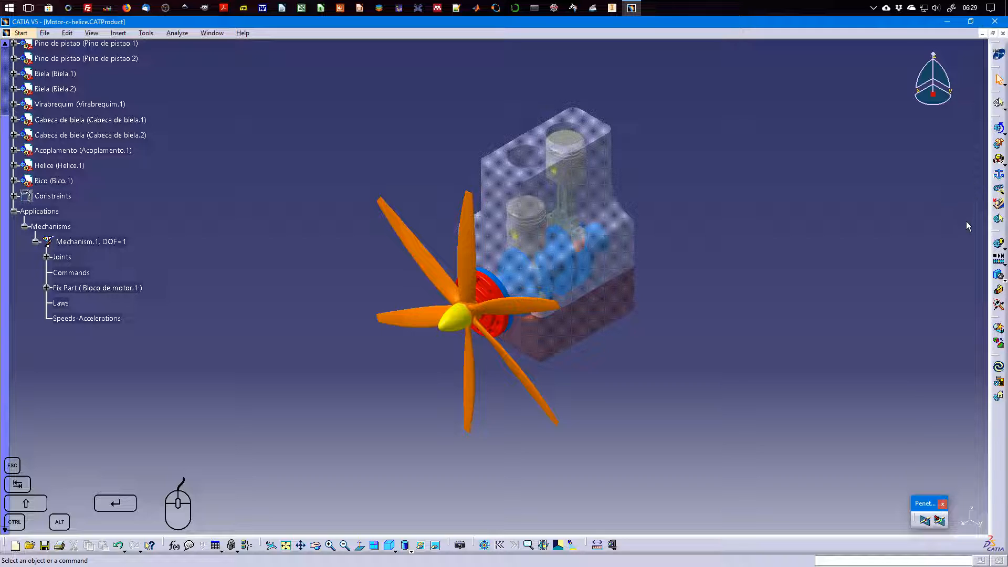
Open the definition of joint Revolute.16 between Virabrequim.1 and Bloco de motor.1
{"action": "left_click", "coordinate": [47, 256]}
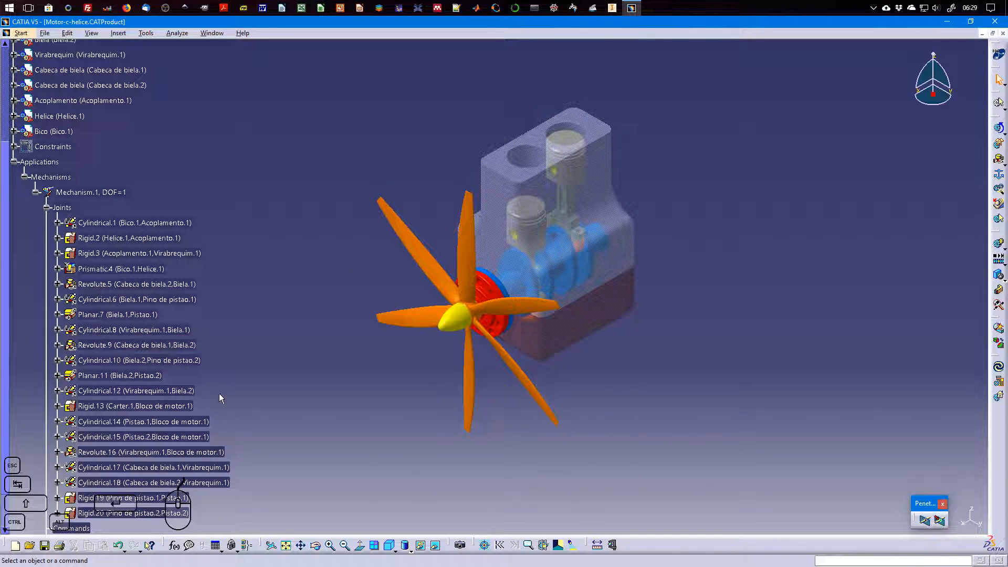
{"action": "left_click", "coordinate": [213, 454]}
{"action": "scroll", "coordinate": [178, 414], "scroll_direction": "down", "scroll_amount": 3}
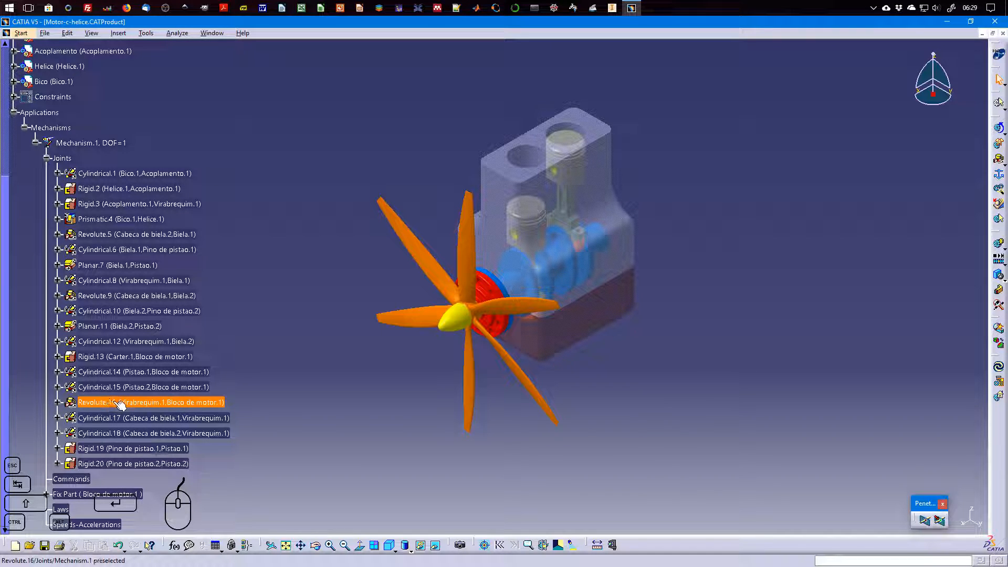
{"action": "right_click", "coordinate": [116, 403]}
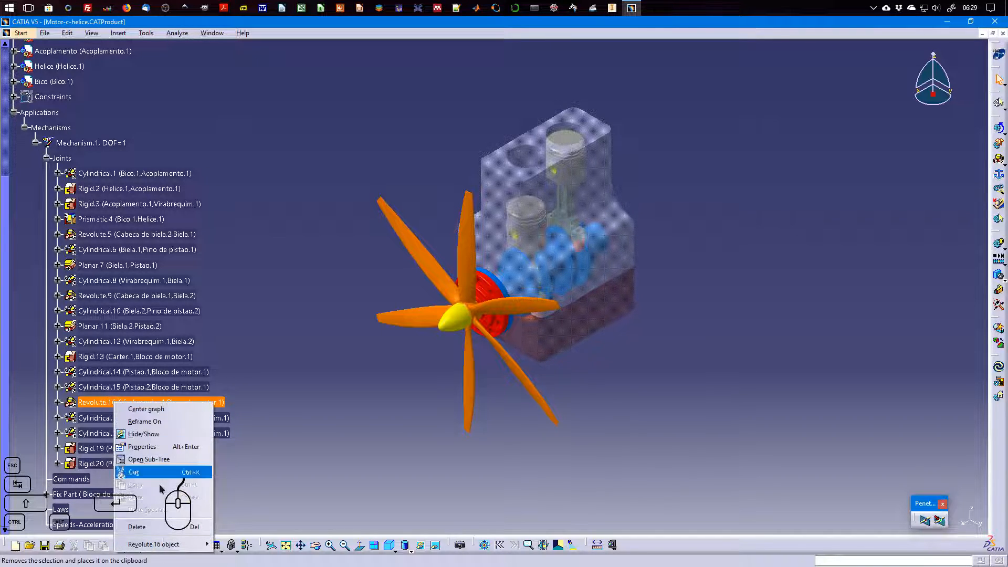
{"action": "mouse_move", "coordinate": [173, 545]}
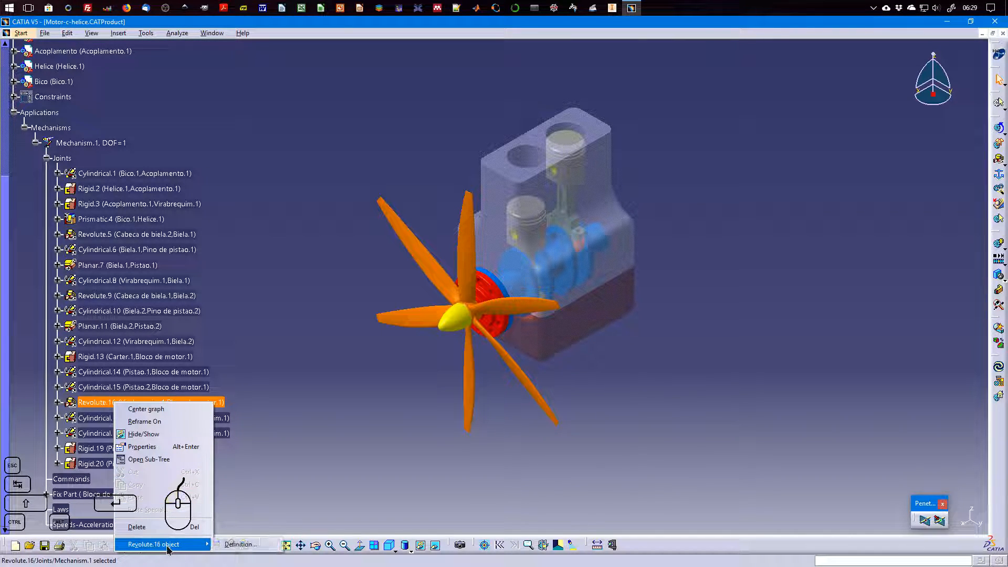
{"action": "left_click", "coordinate": [241, 544]}
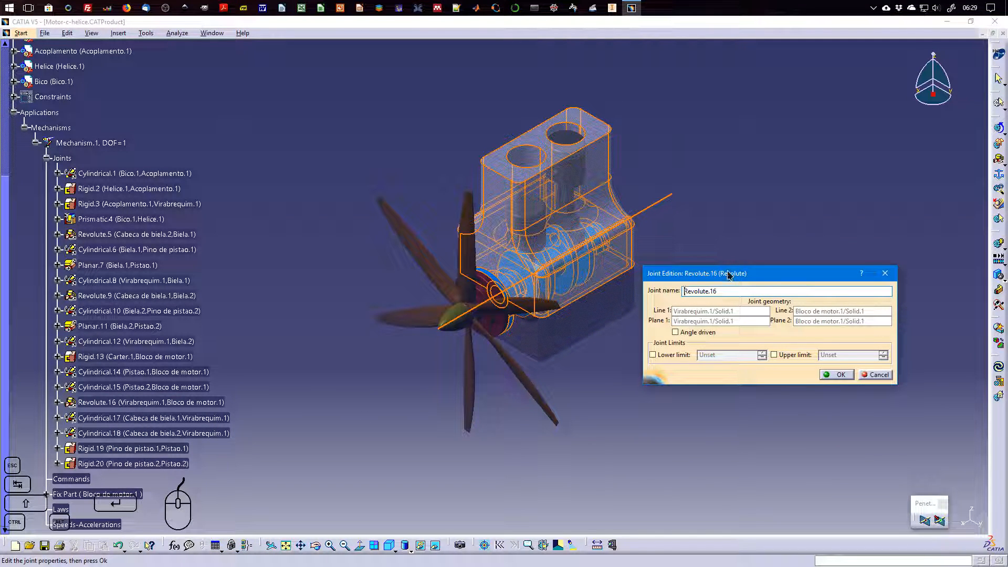
{"action": "left_click_drag", "start_coordinate": [727, 276], "coordinate": [773, 199]}
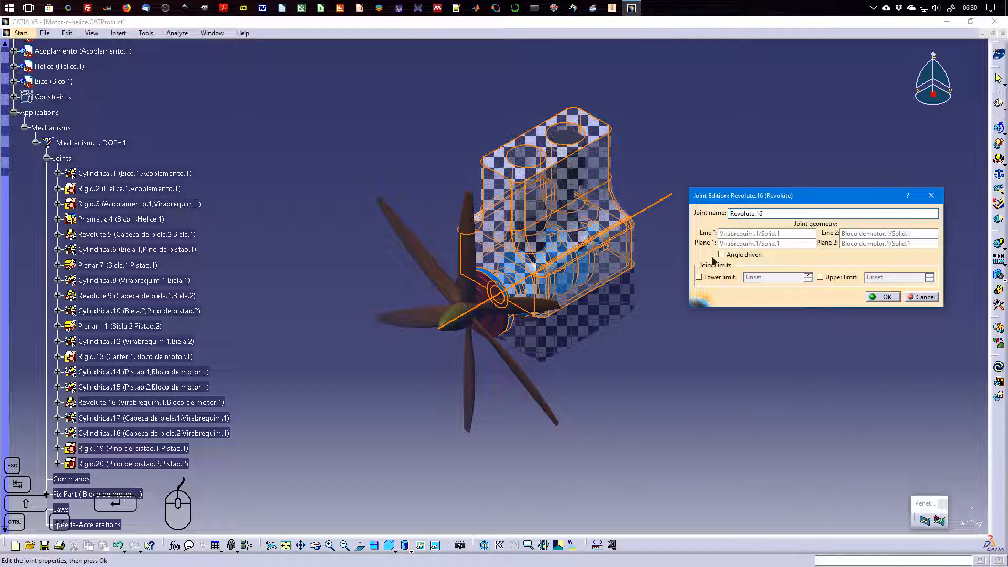
Make Revolute.16 angle driven with a lower limit of 0deg and an upper limit of 360deg
{"action": "left_click", "coordinate": [743, 255]}
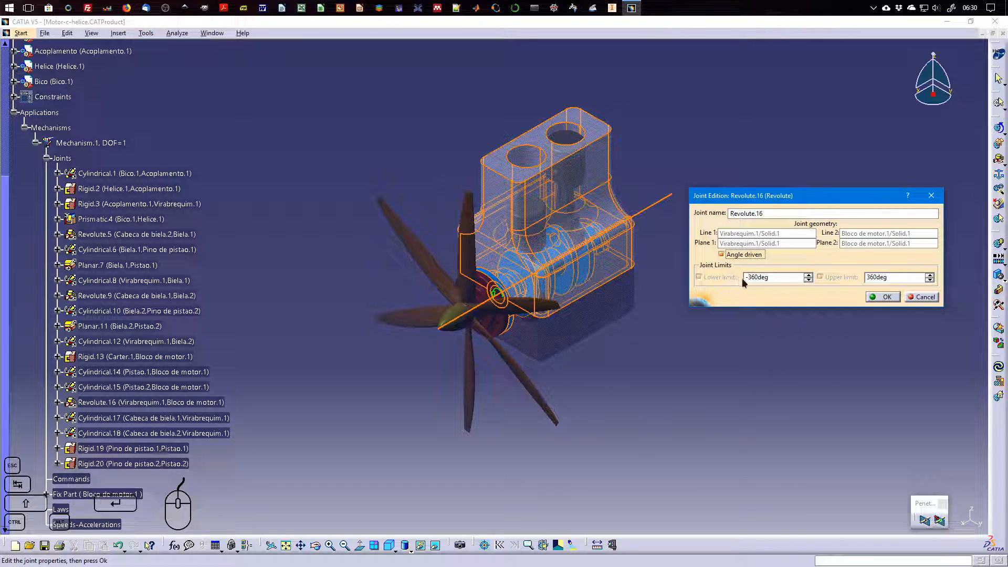
{"action": "left_click", "coordinate": [783, 279]}
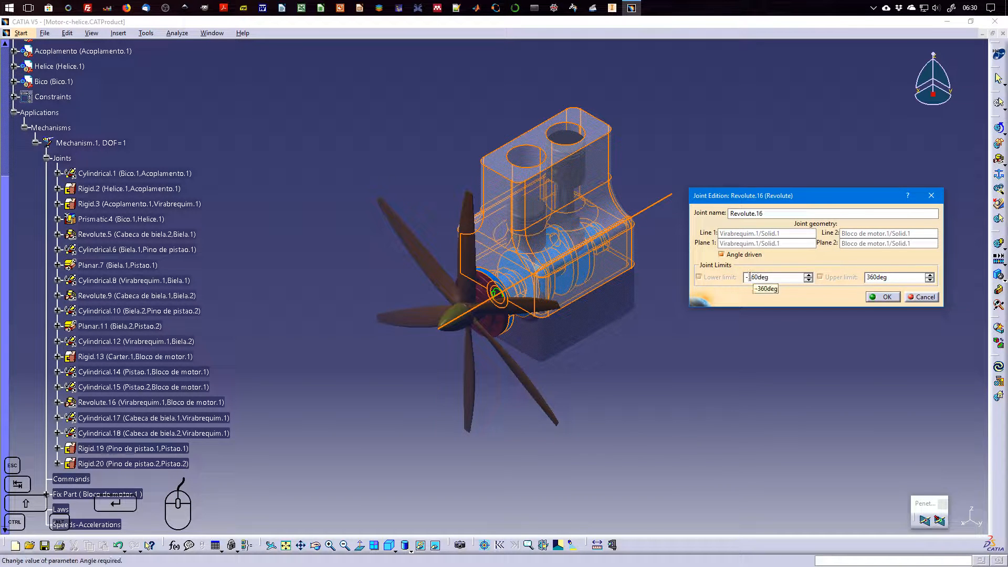
{"action": "left_click_drag", "start_coordinate": [791, 279], "coordinate": [741, 281]}
{"action": "left_click", "coordinate": [913, 278]}
{"action": "left_click", "coordinate": [886, 297]}
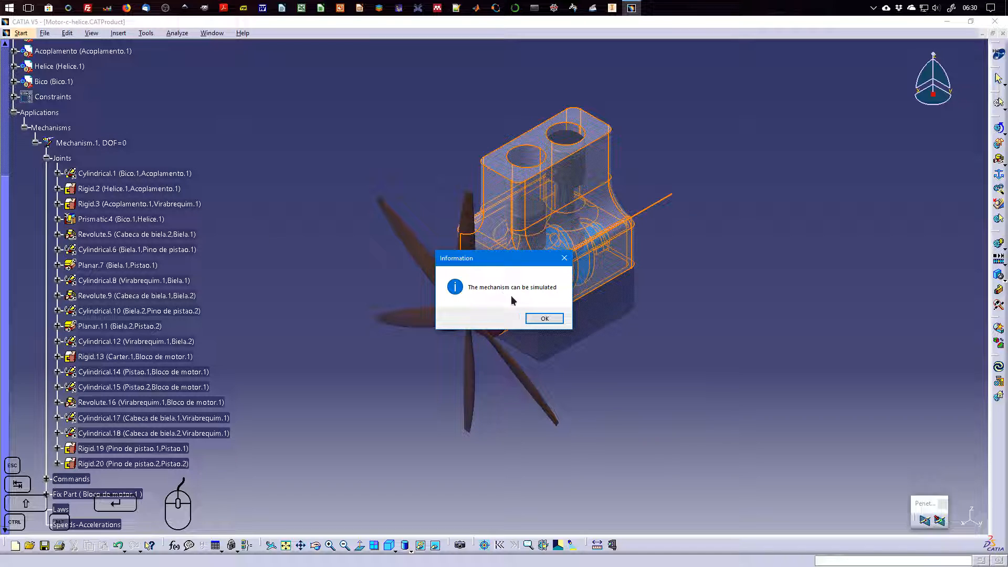
{"action": "left_click", "coordinate": [544, 319]}
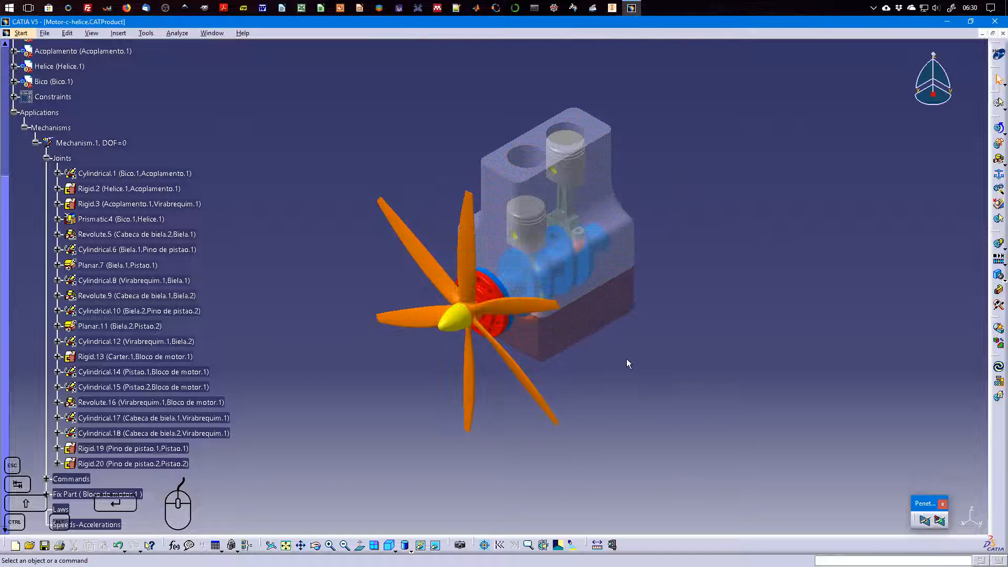
Review the simulation controls of Mechanism.1, close them, and inspect the command assigned to Revolute.16
{"action": "left_click", "coordinate": [999, 130]}
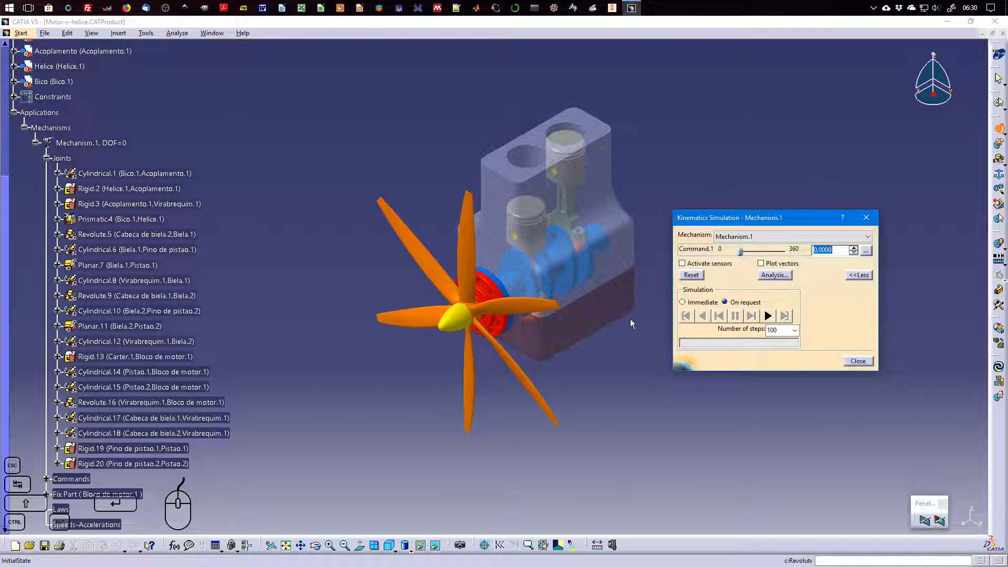
{"action": "left_click", "coordinate": [867, 363]}
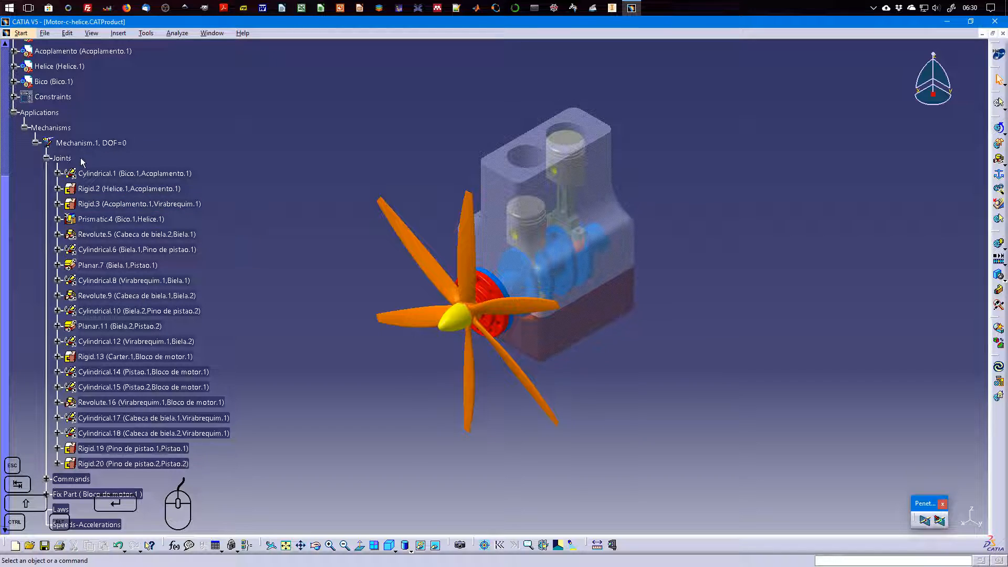
{"action": "left_click", "coordinate": [47, 158]}
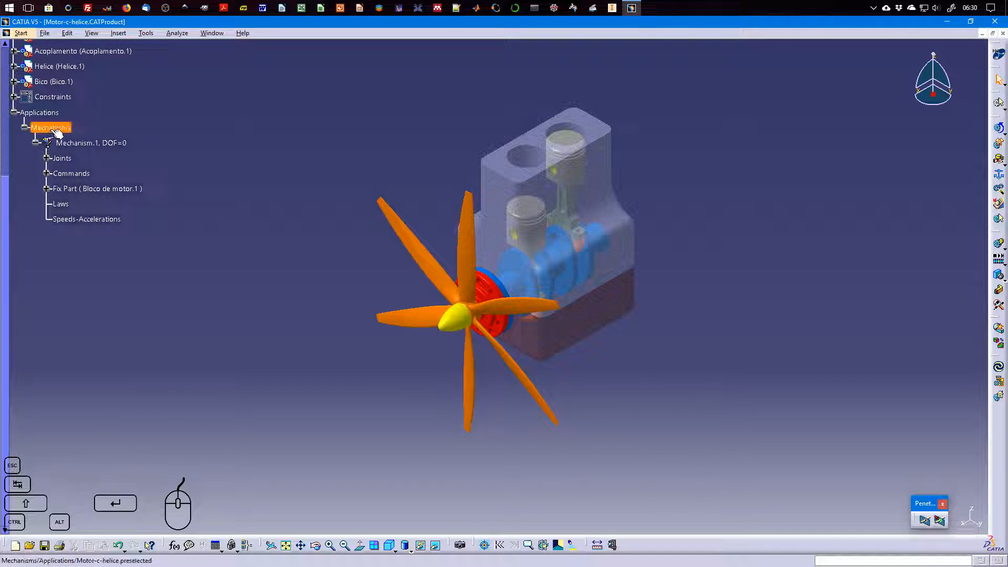
{"action": "left_click", "coordinate": [47, 173]}
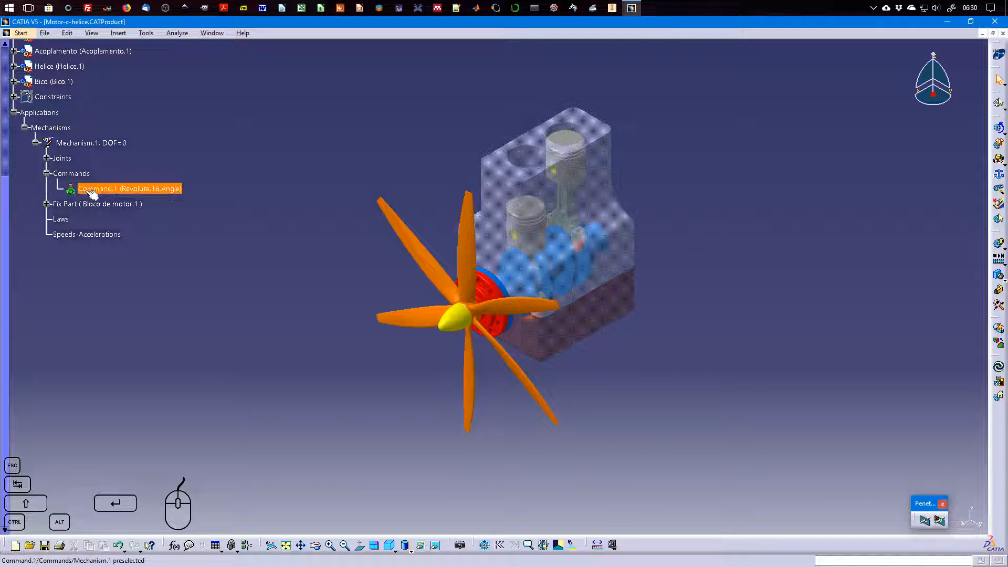
Remove the angle drive and both the lower and upper limits from joint Revolute.16
{"action": "left_click", "coordinate": [47, 158]}
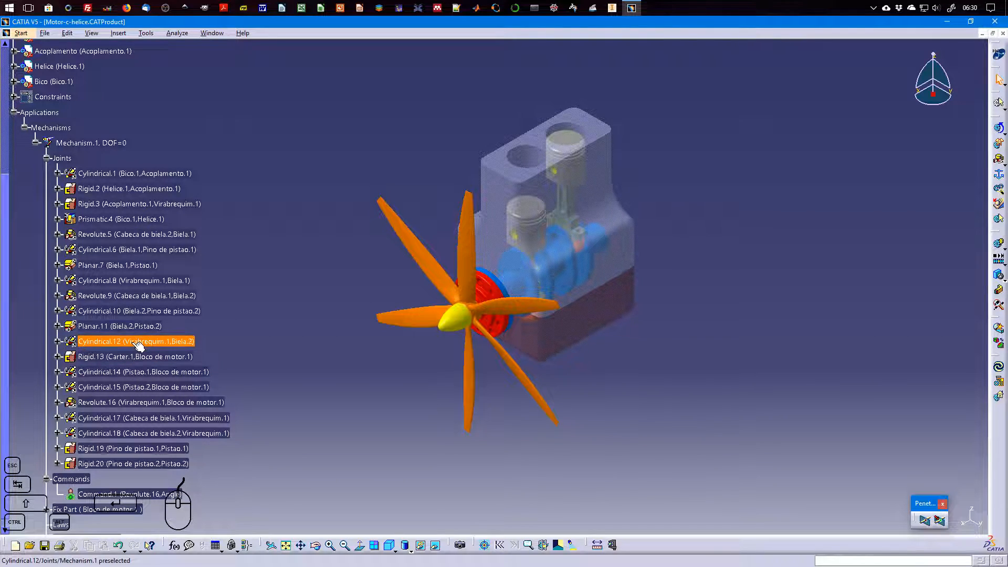
{"action": "double_click", "coordinate": [153, 402]}
{"action": "left_click", "coordinate": [721, 254]}
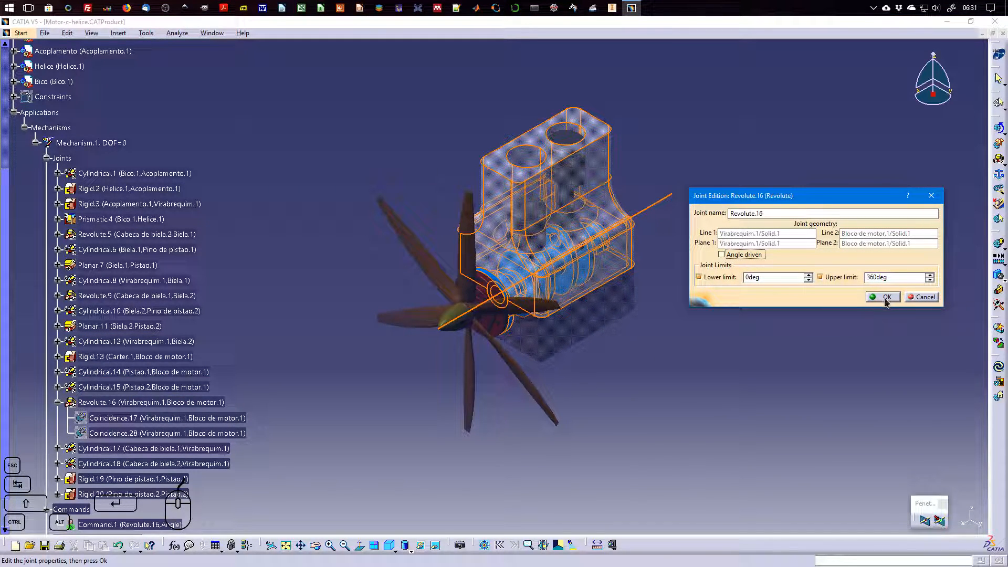
{"action": "left_click", "coordinate": [698, 276]}
{"action": "left_click", "coordinate": [820, 277]}
{"action": "left_click", "coordinate": [884, 297]}
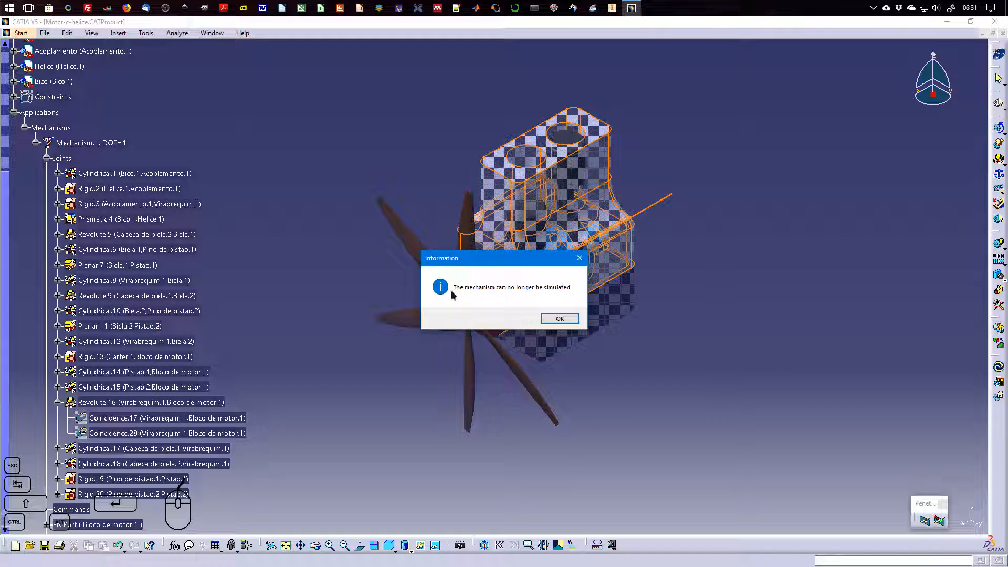
{"action": "left_click", "coordinate": [569, 320]}
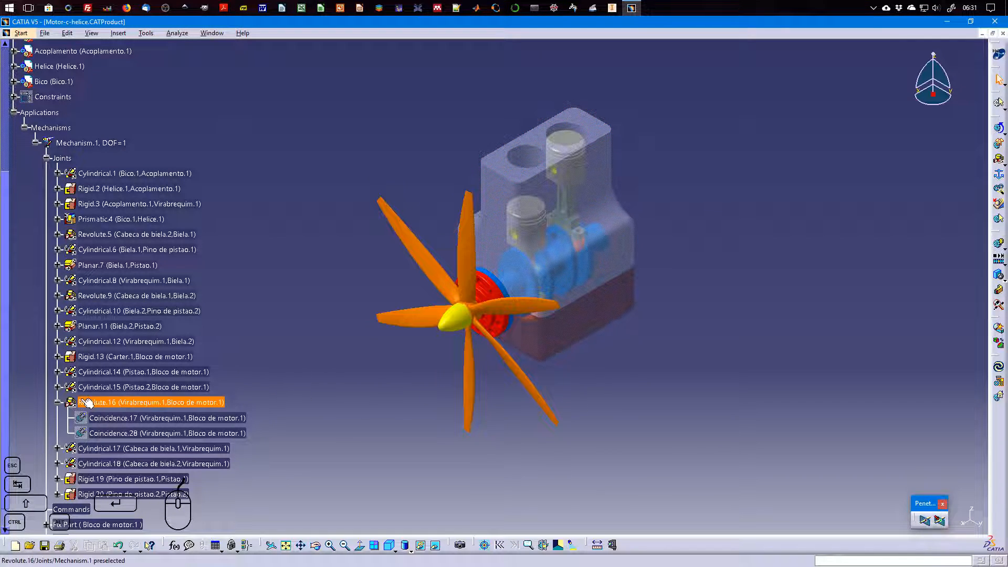
{"action": "left_click", "coordinate": [57, 404]}
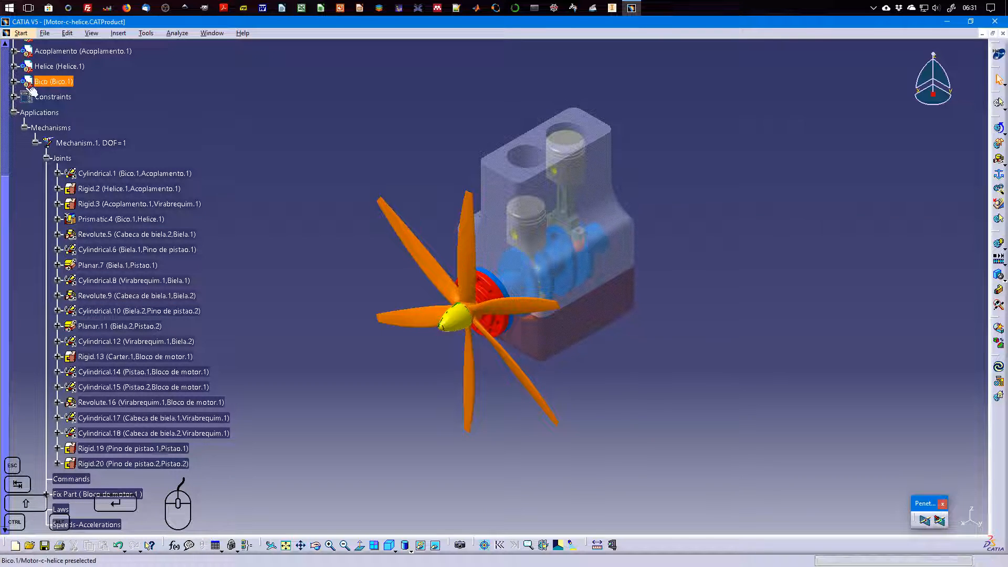
Delete Mechanism.1 without deleting its children, so the assembly constraints are kept
{"action": "left_click", "coordinate": [71, 142]}
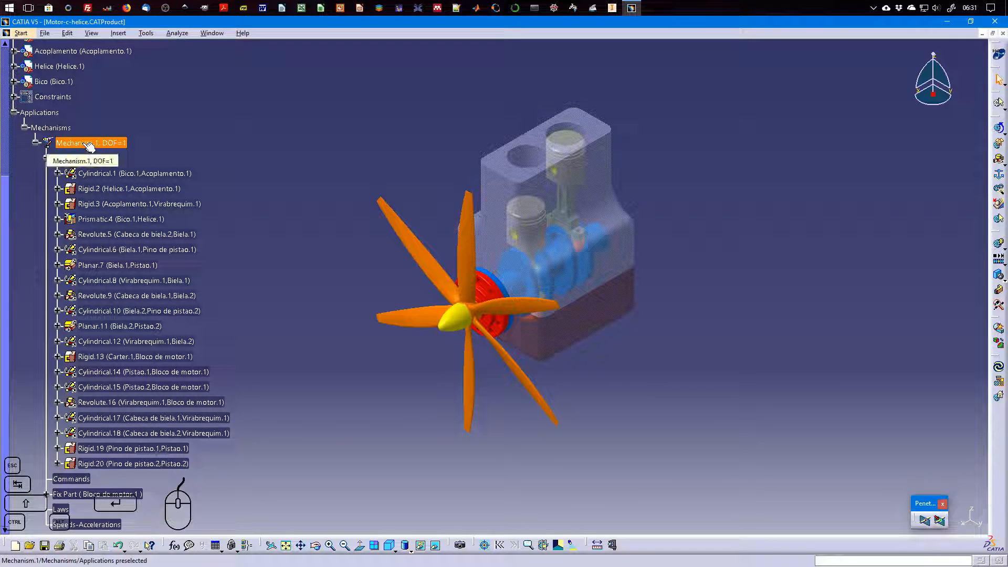
{"action": "key", "text": "Delete"}
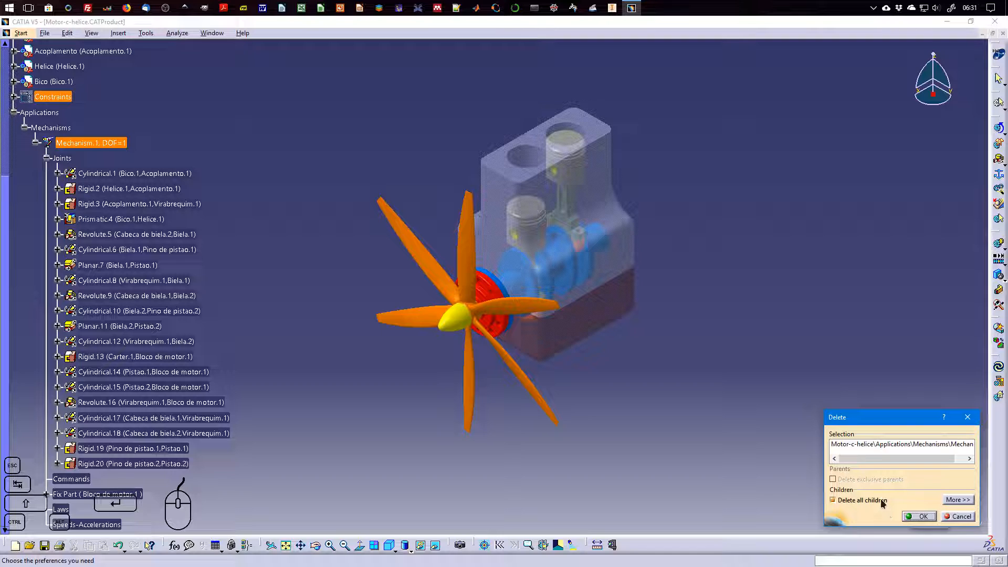
{"action": "left_click", "coordinate": [866, 502]}
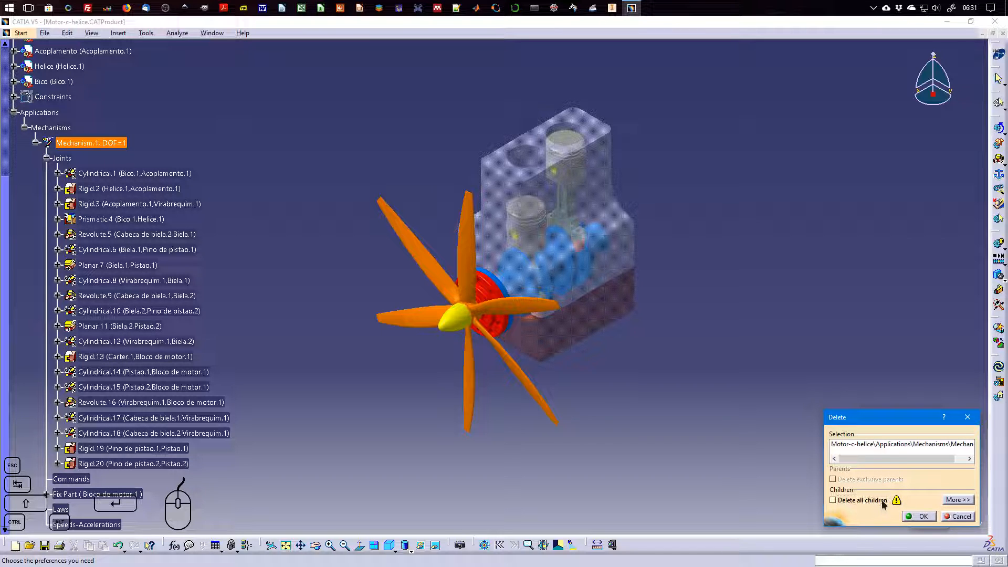
{"action": "left_click", "coordinate": [882, 501]}
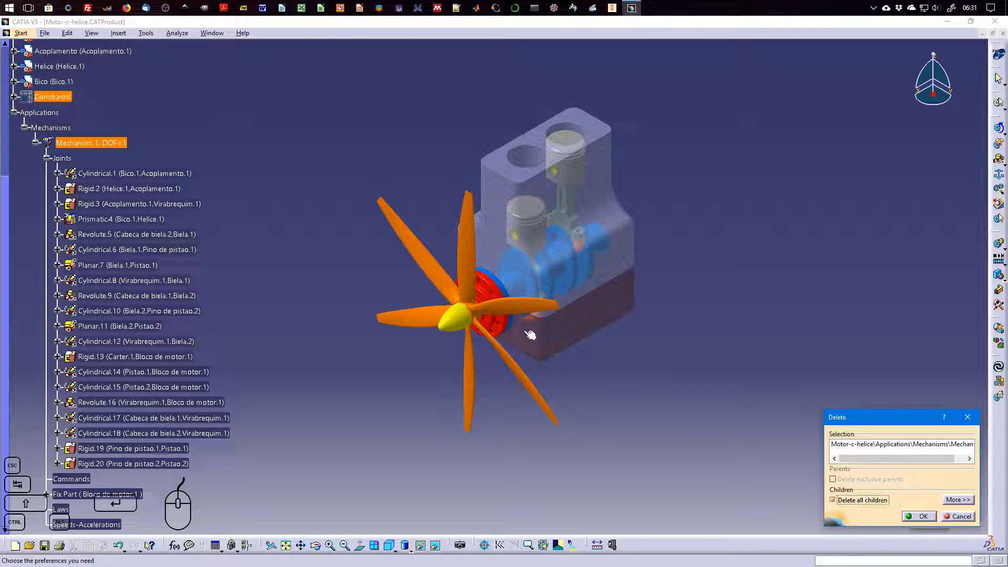
{"action": "left_click", "coordinate": [14, 97]}
{"action": "left_click", "coordinate": [14, 45]}
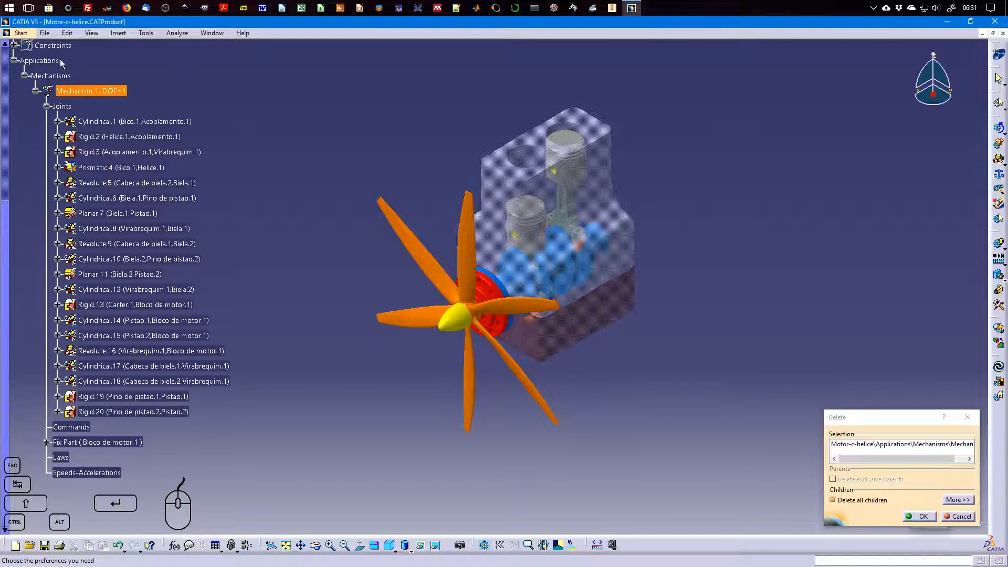
{"action": "left_click", "coordinate": [870, 501]}
{"action": "left_click", "coordinate": [925, 518]}
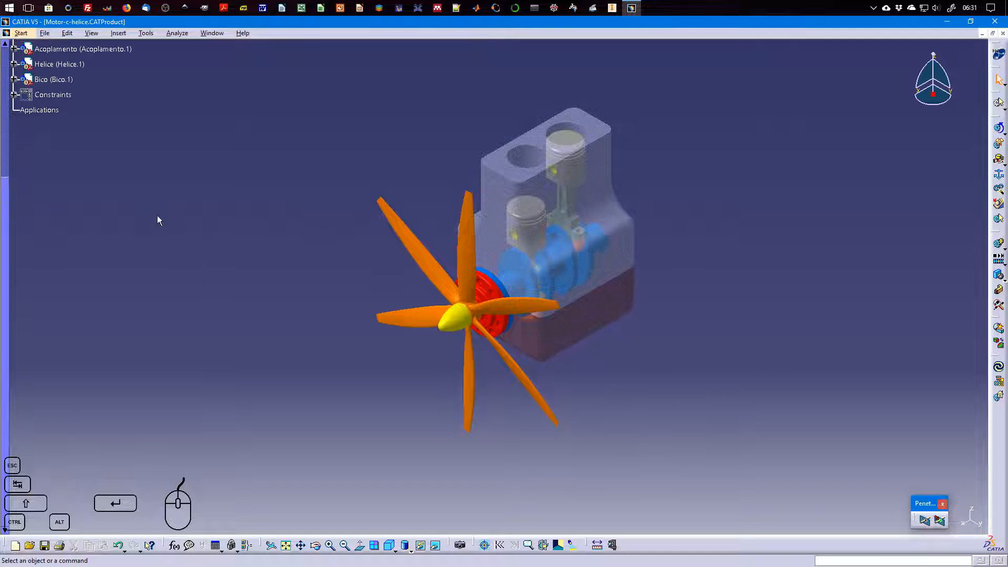
Deactivate the constraint Coincidence.45 between Bico.1 and Helice.1
{"action": "left_click", "coordinate": [15, 94]}
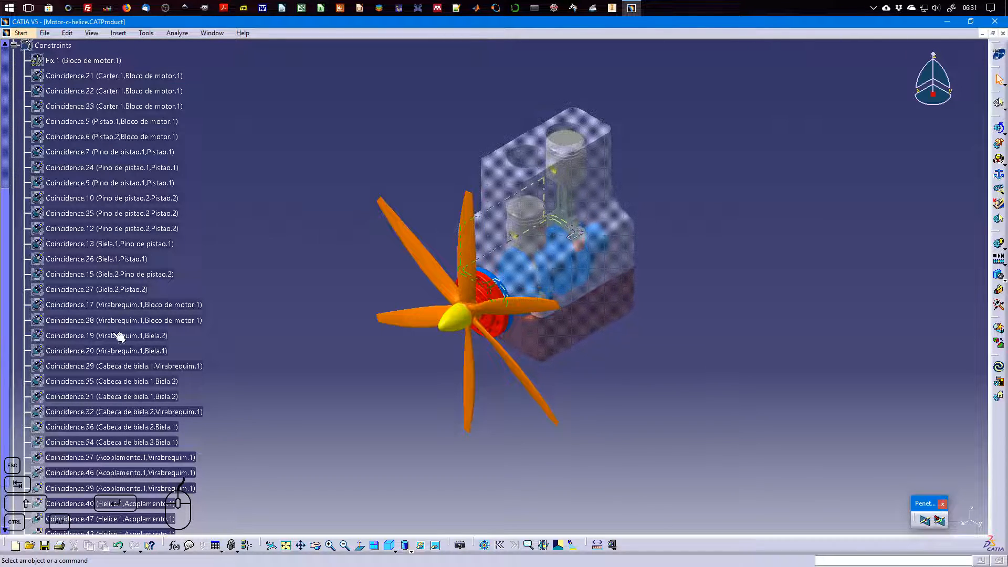
{"action": "scroll", "coordinate": [119, 378], "scroll_direction": "down", "scroll_amount": 3}
{"action": "scroll", "coordinate": [120, 379], "scroll_direction": "down", "scroll_amount": 3}
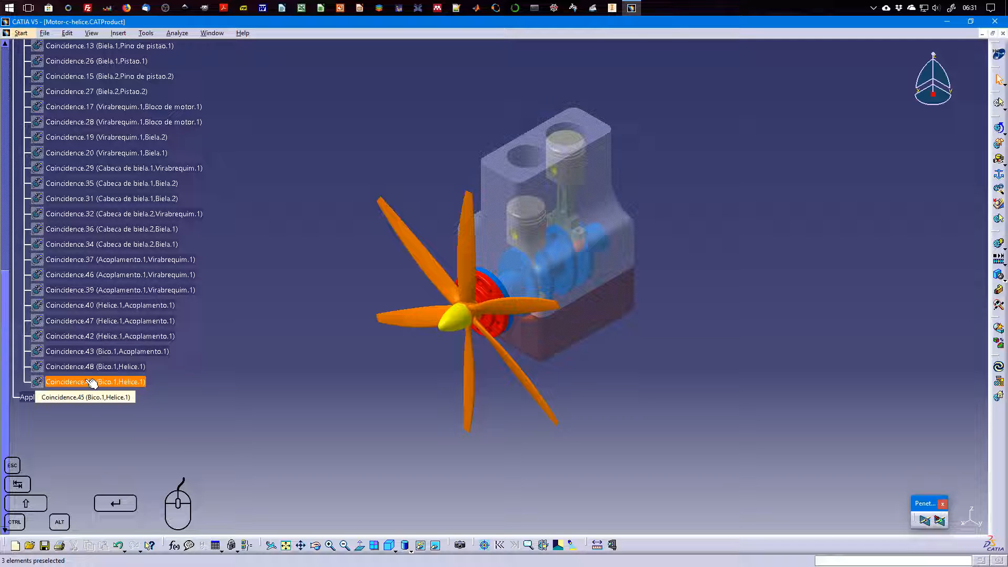
{"action": "right_click", "coordinate": [122, 381]}
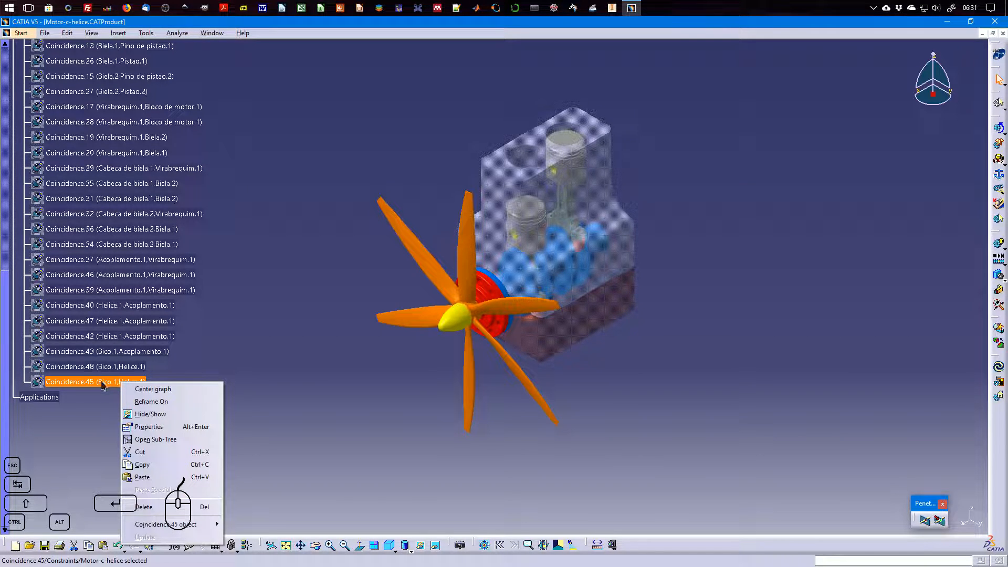
{"action": "left_click", "coordinate": [101, 382]}
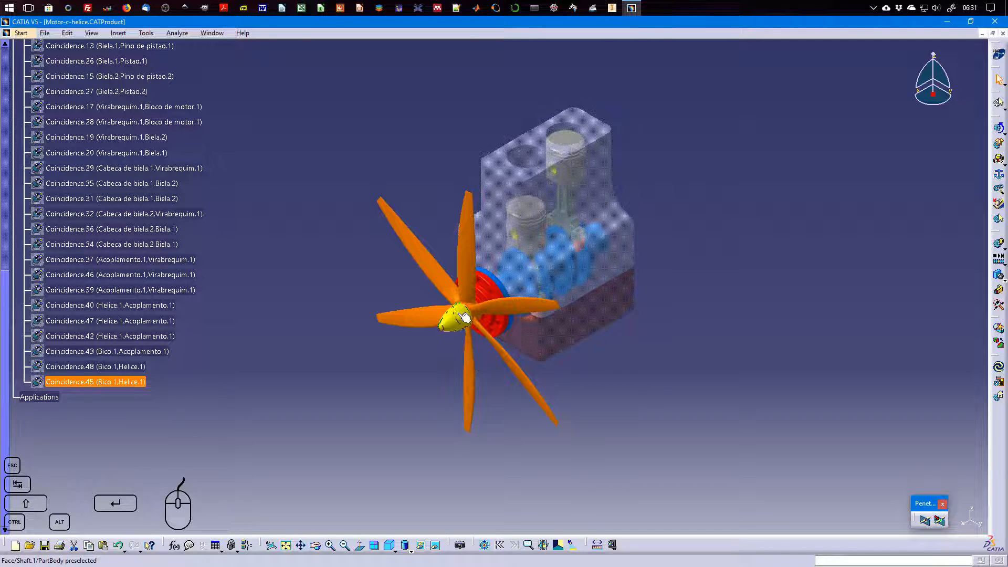
{"action": "right_click", "coordinate": [121, 382]}
{"action": "mouse_move", "coordinate": [175, 523]}
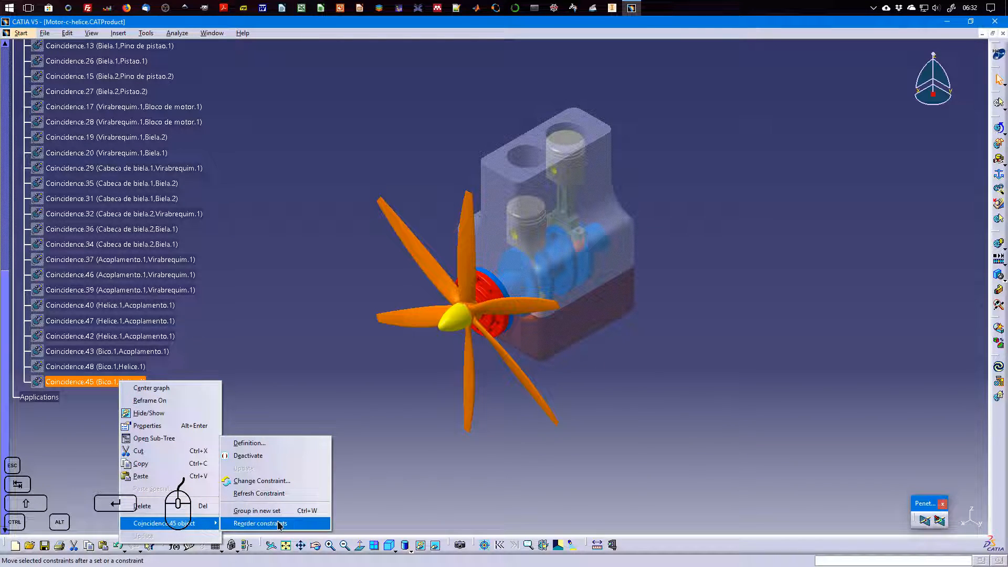
{"action": "left_click", "coordinate": [272, 455]}
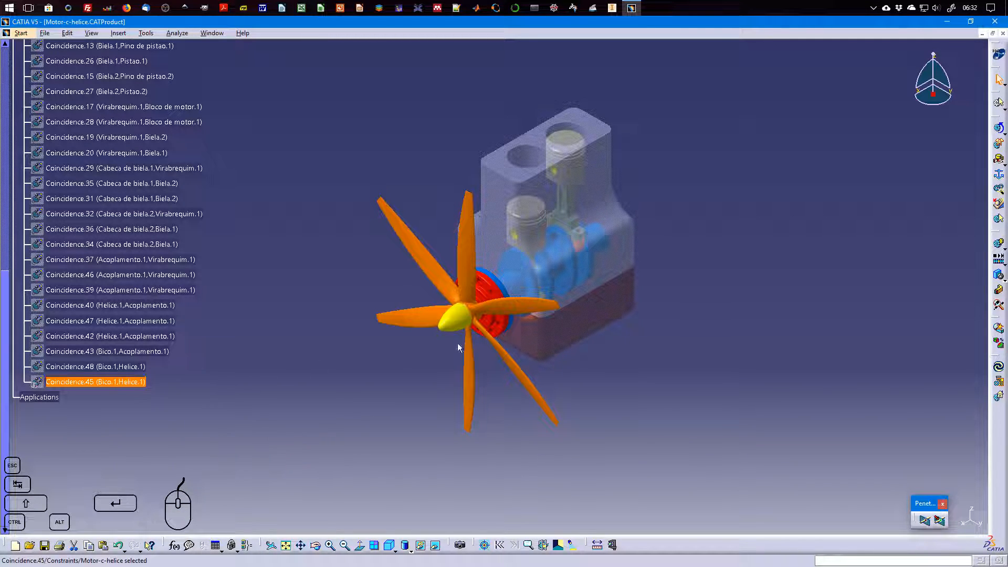
Attach the compass to the yellow nose cone Bico.1 and detach it again
{"action": "left_click_drag", "start_coordinate": [933, 95], "coordinate": [450, 322]}
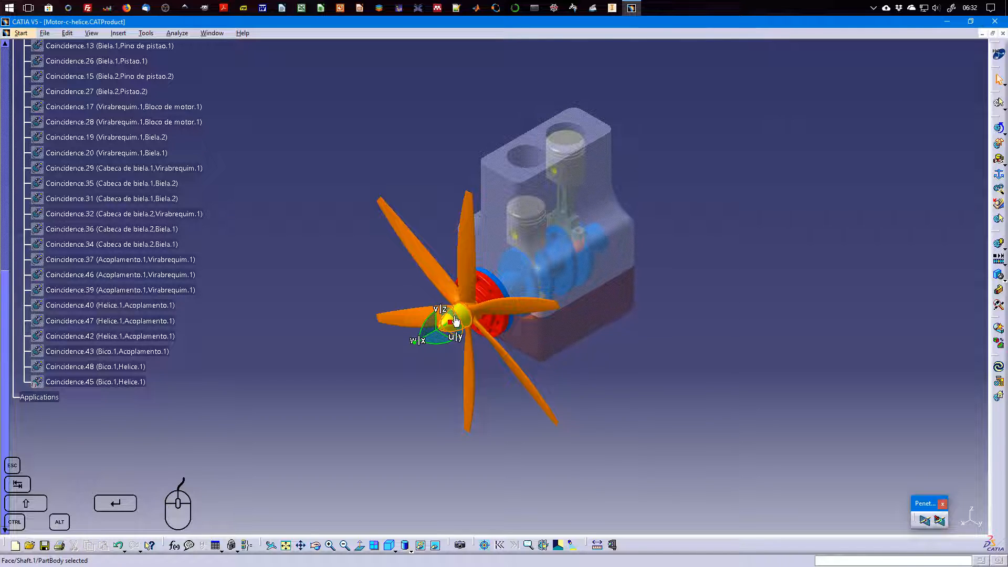
{"action": "left_click", "coordinate": [457, 311], "text": "shift"}
{"action": "left_click_drag", "start_coordinate": [457, 311], "coordinate": [754, 275], "text": "shift"}
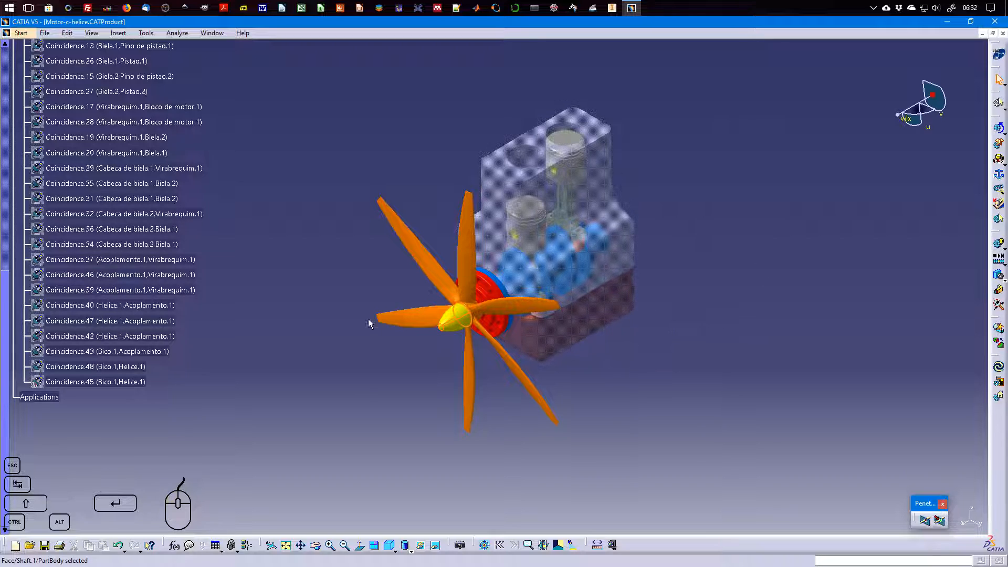
Delete the constraint Coincidence.45 between Bico.1 and Helice.1
{"action": "left_click", "coordinate": [95, 381]}
{"action": "key", "text": "Delete"}
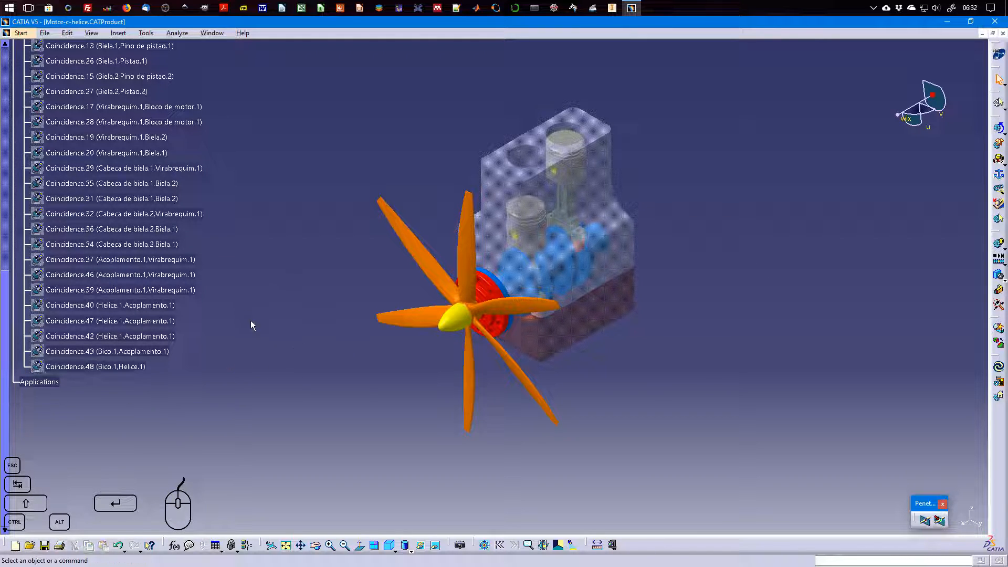
{"action": "scroll", "coordinate": [145, 291], "scroll_direction": "up", "scroll_amount": 3}
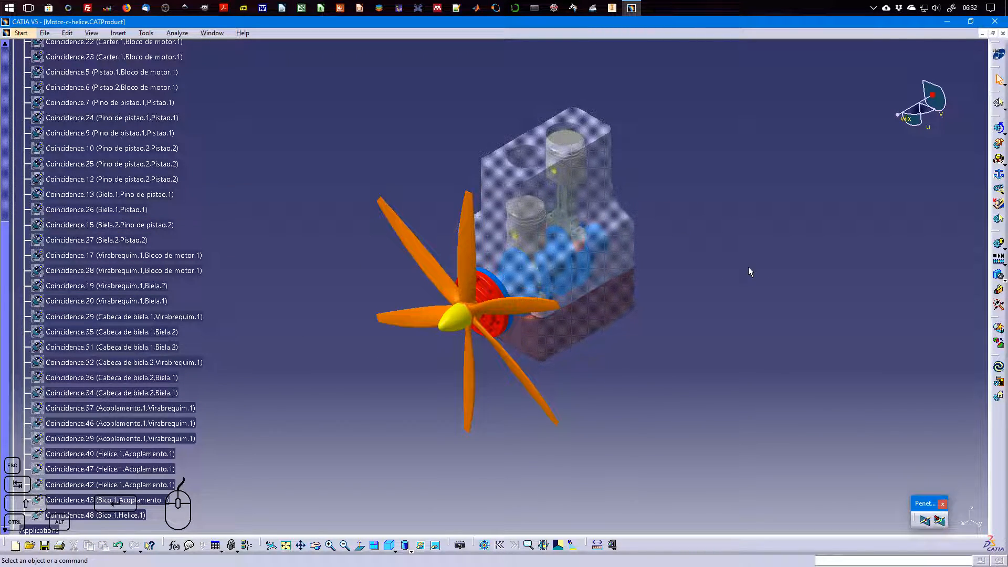
Create a new mechanism named Mechanism.1 and generate its joints automatically with Assembly Constraints Conversion
{"action": "left_click", "coordinate": [997, 192]}
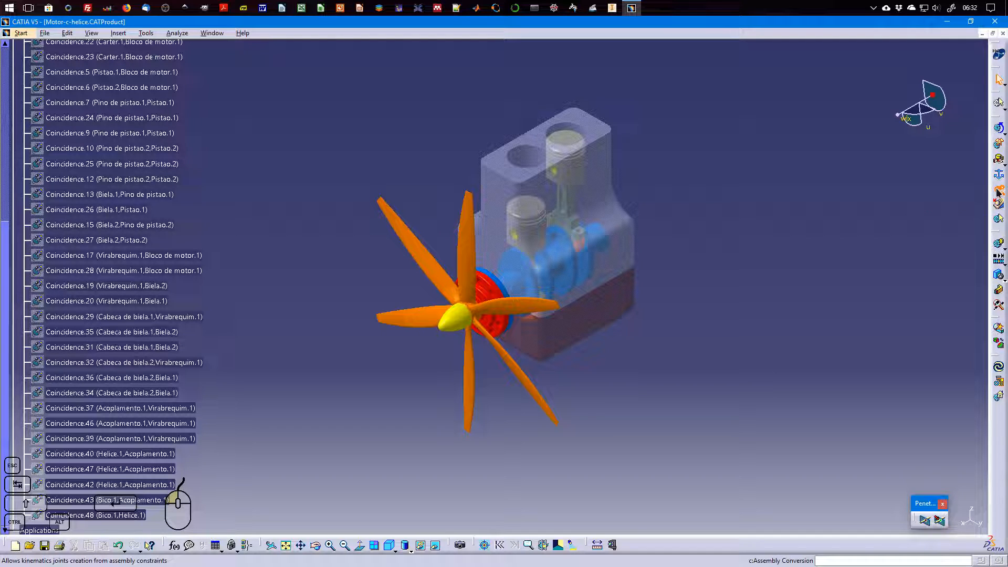
{"action": "left_click", "coordinate": [362, 106]}
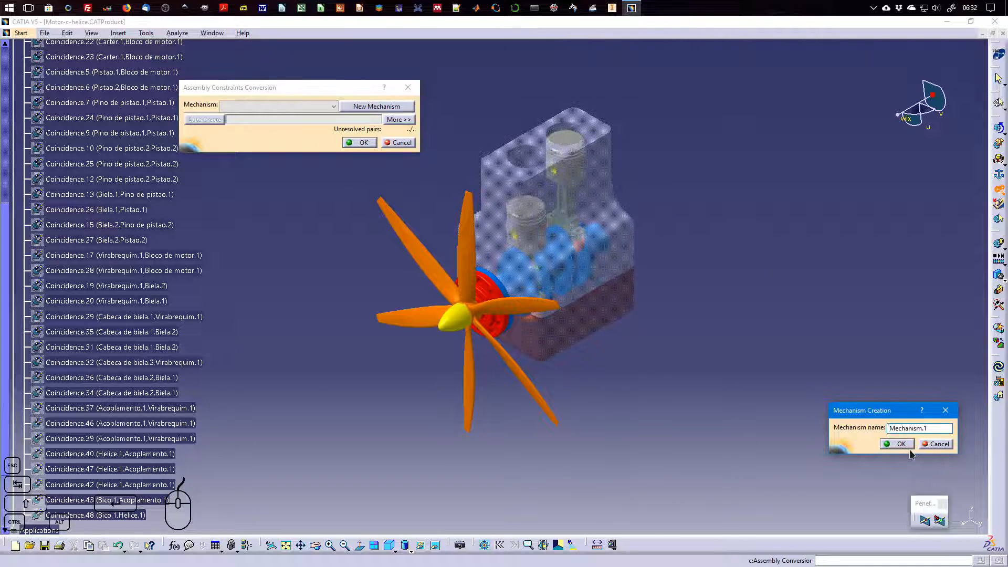
{"action": "left_click", "coordinate": [898, 444]}
{"action": "left_click", "coordinate": [204, 120]}
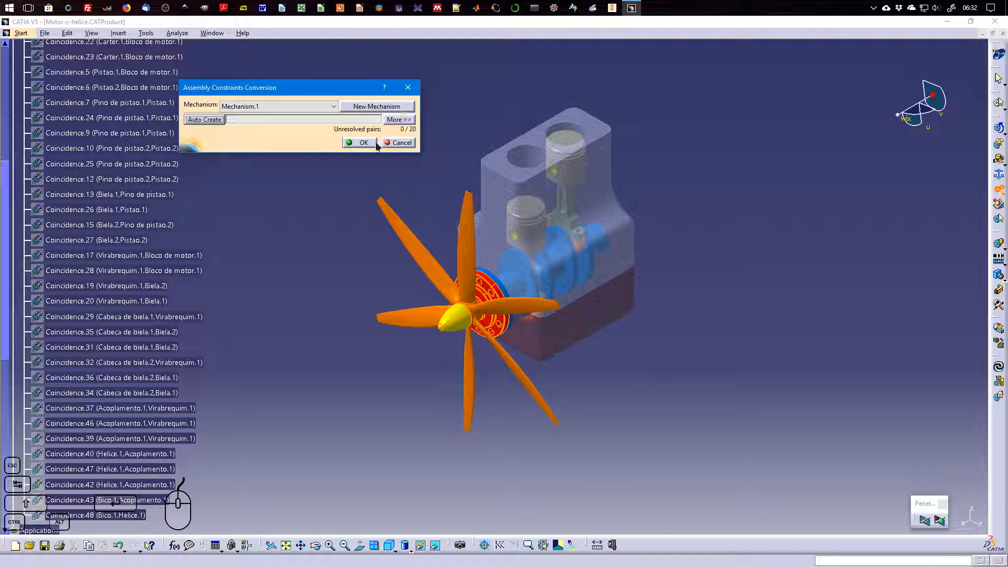
{"action": "left_click", "coordinate": [373, 143]}
Make the crankshaft-to-block joint Revolute.16 angle driven, with limits of 0deg and 360deg
{"action": "scroll", "coordinate": [139, 286], "scroll_direction": "down", "scroll_amount": 5}
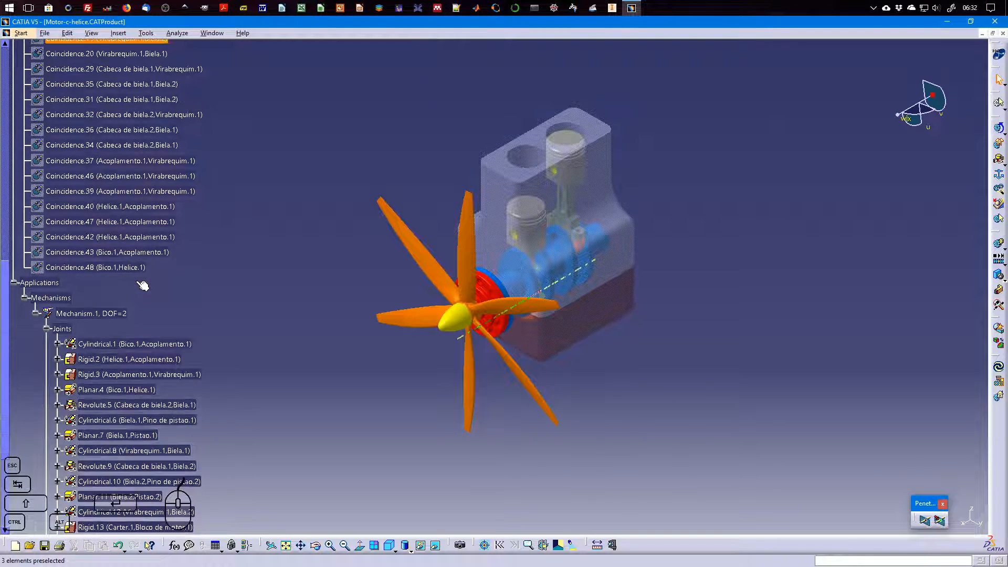
{"action": "scroll", "coordinate": [139, 278], "scroll_direction": "down", "scroll_amount": 3}
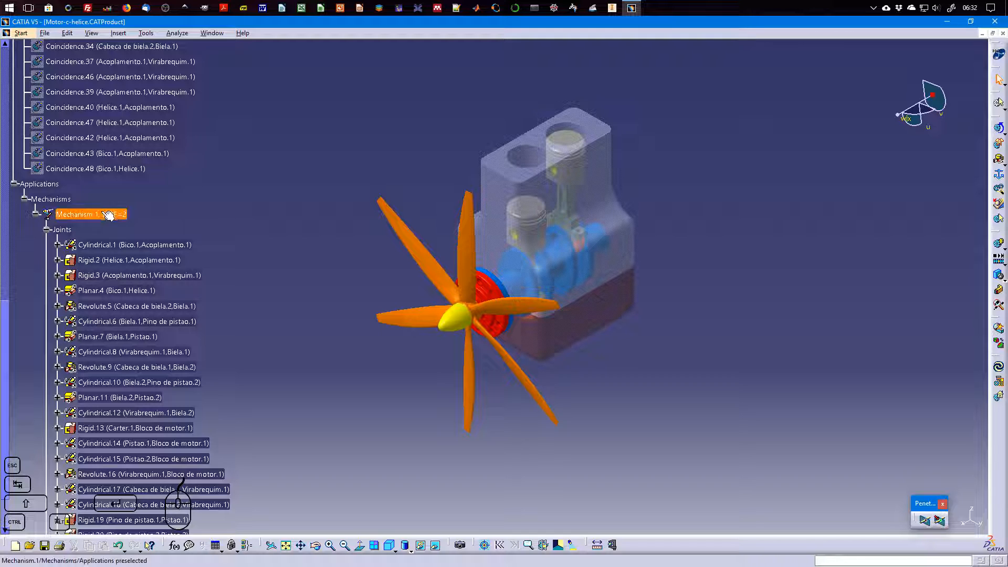
{"action": "scroll", "coordinate": [215, 272], "scroll_direction": "down", "scroll_amount": 3}
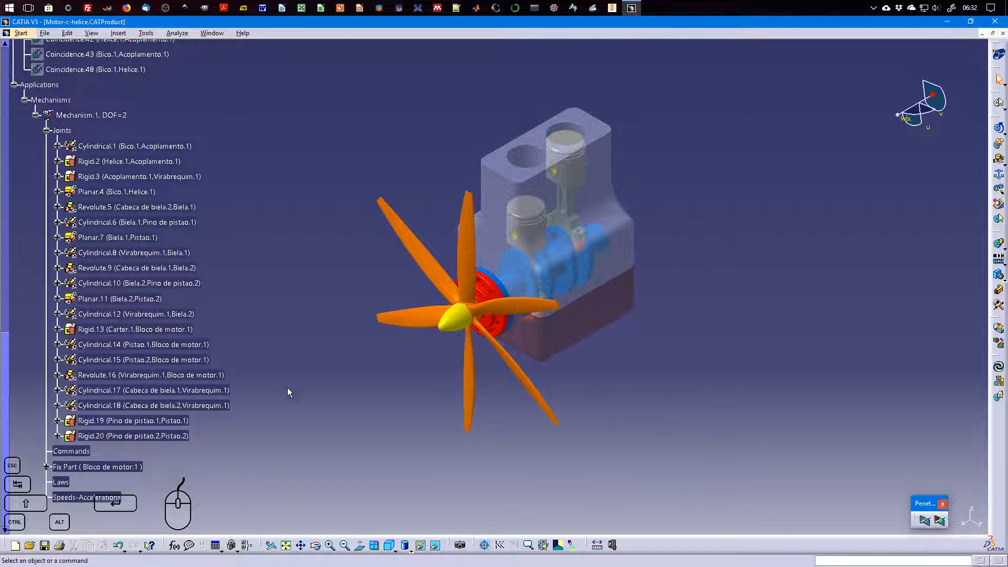
{"action": "double_click", "coordinate": [150, 375]}
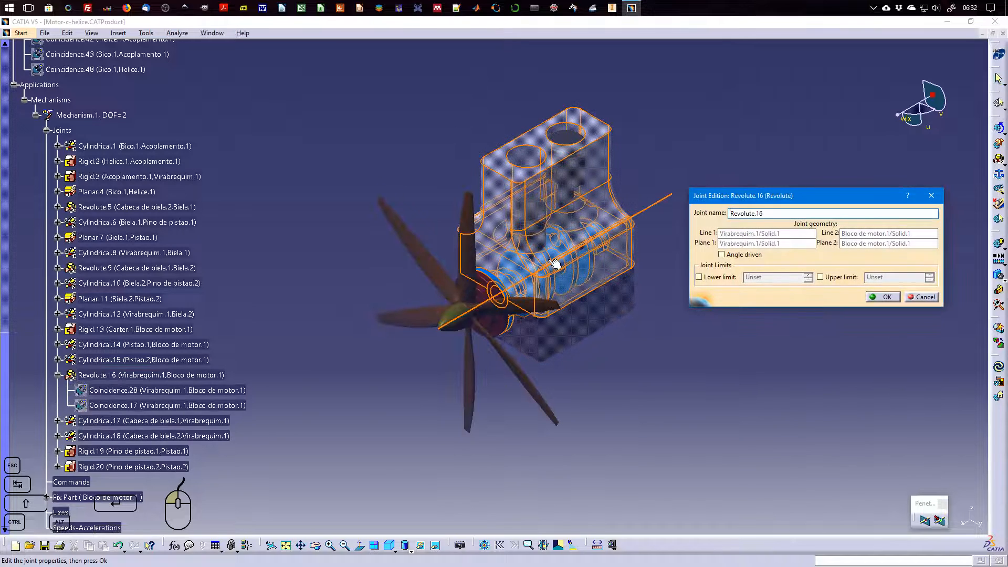
{"action": "left_click", "coordinate": [735, 256]}
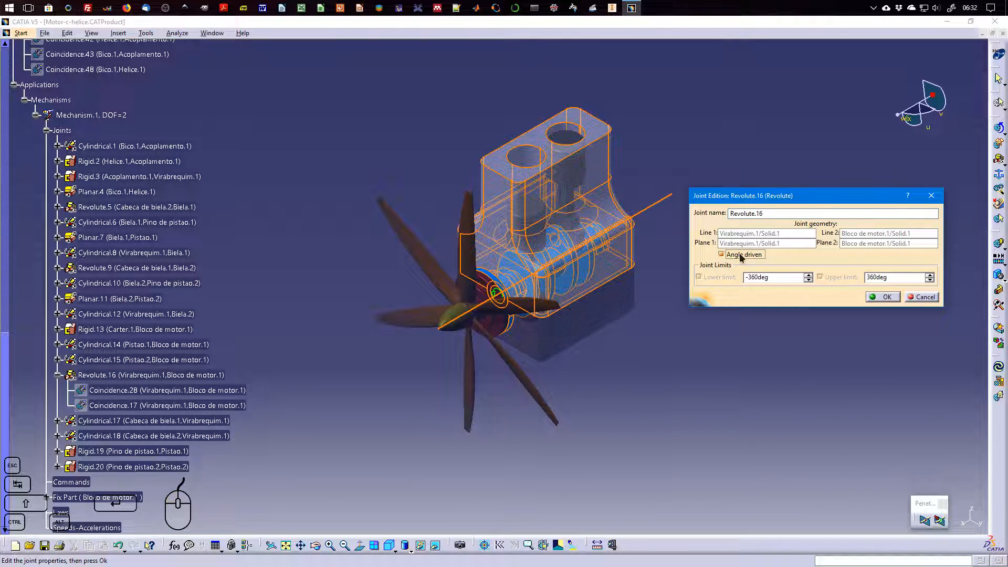
{"action": "type", "text": "0"}
{"action": "left_click", "coordinate": [898, 277]}
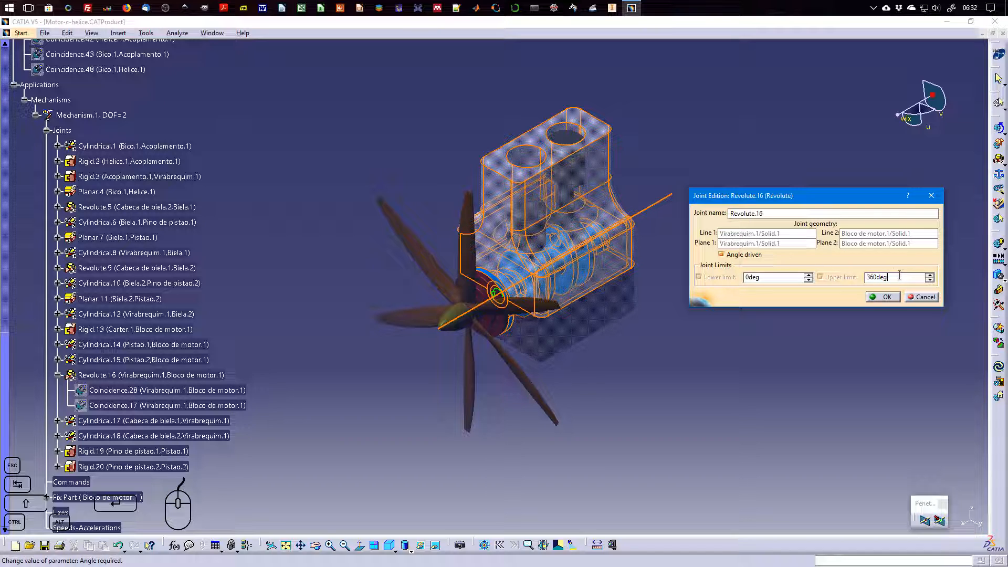
{"action": "left_click", "coordinate": [885, 297]}
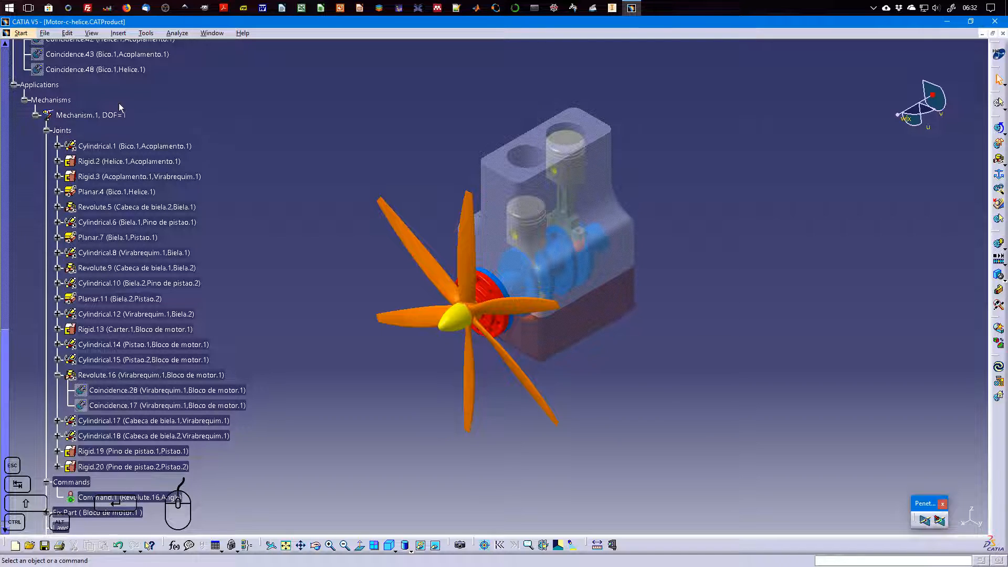
Check with Simulation with Commands whether Mechanism.1 can be simulated, and close the dialog
{"action": "left_click", "coordinate": [47, 131]}
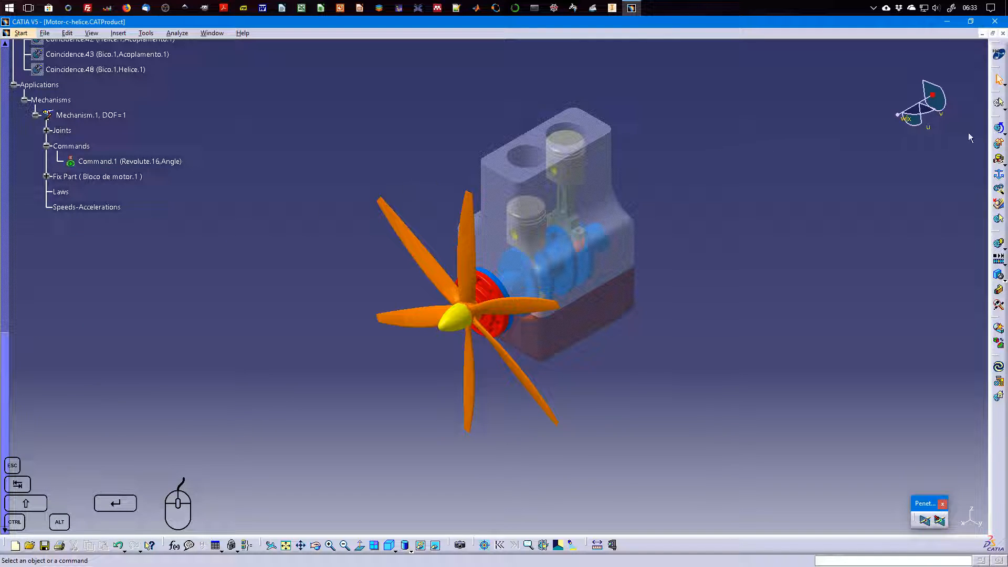
{"action": "left_click", "coordinate": [999, 128]}
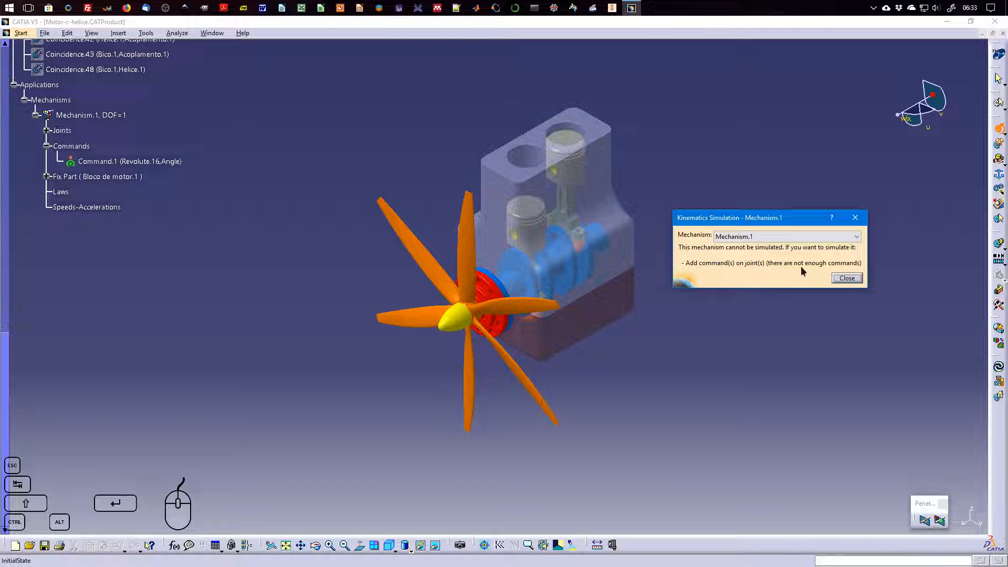
{"action": "left_click", "coordinate": [855, 281]}
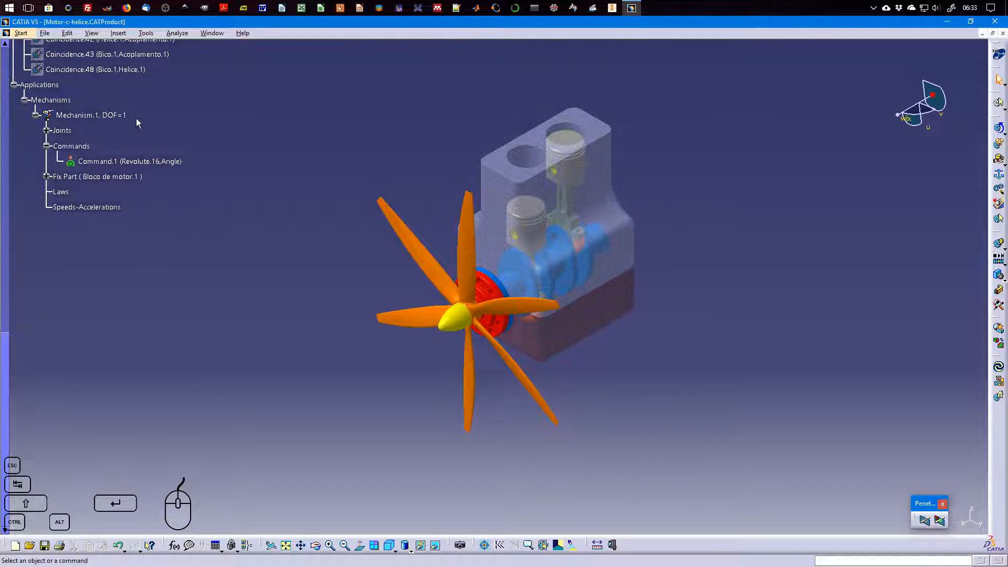
Add a rigid joint between Bico.1 and Helice.1 in Mechanism.1
{"action": "scroll", "coordinate": [156, 128], "scroll_direction": "up", "scroll_amount": 3}
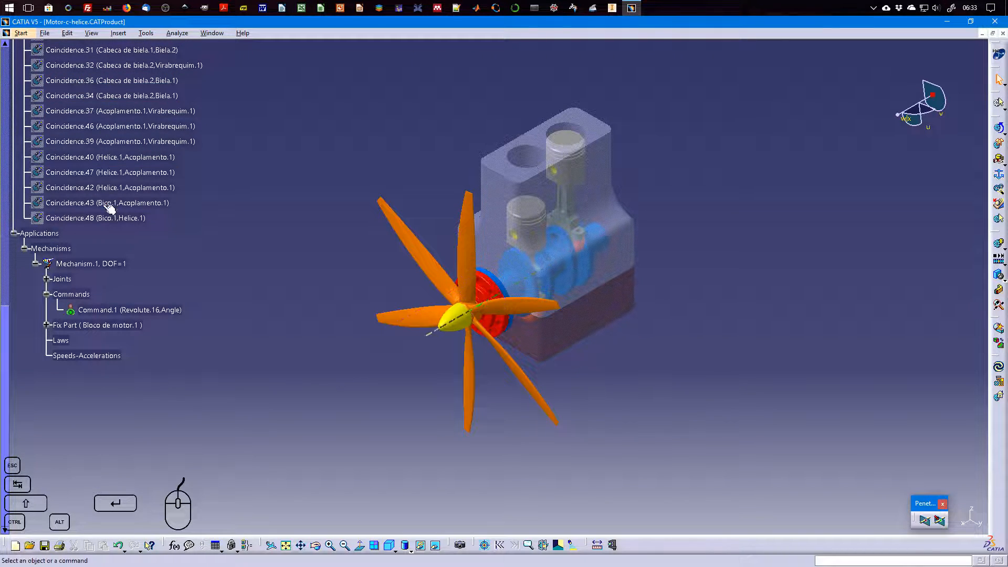
{"action": "left_click", "coordinate": [46, 280]}
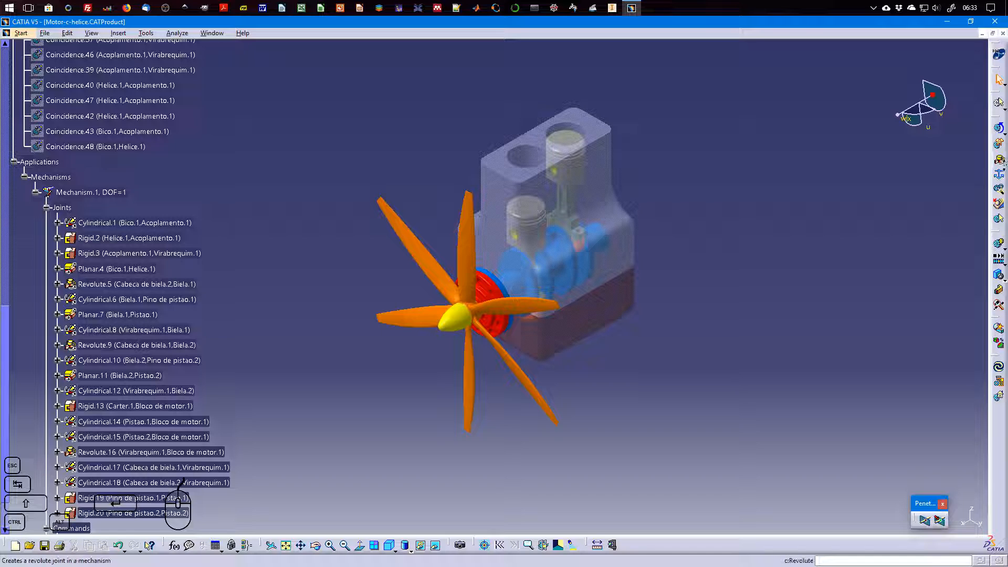
{"action": "left_click", "coordinate": [1003, 179]}
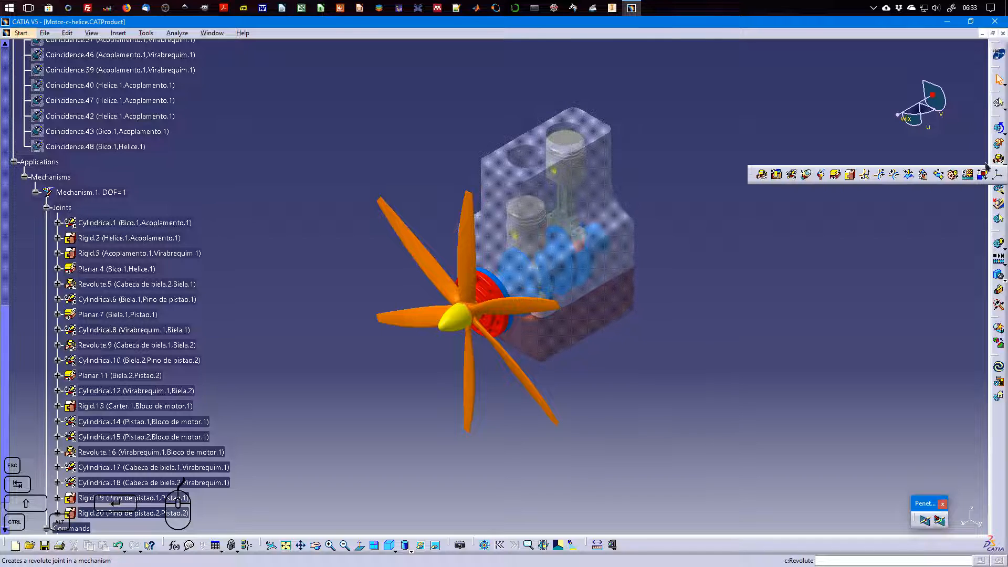
{"action": "left_click", "coordinate": [851, 175]}
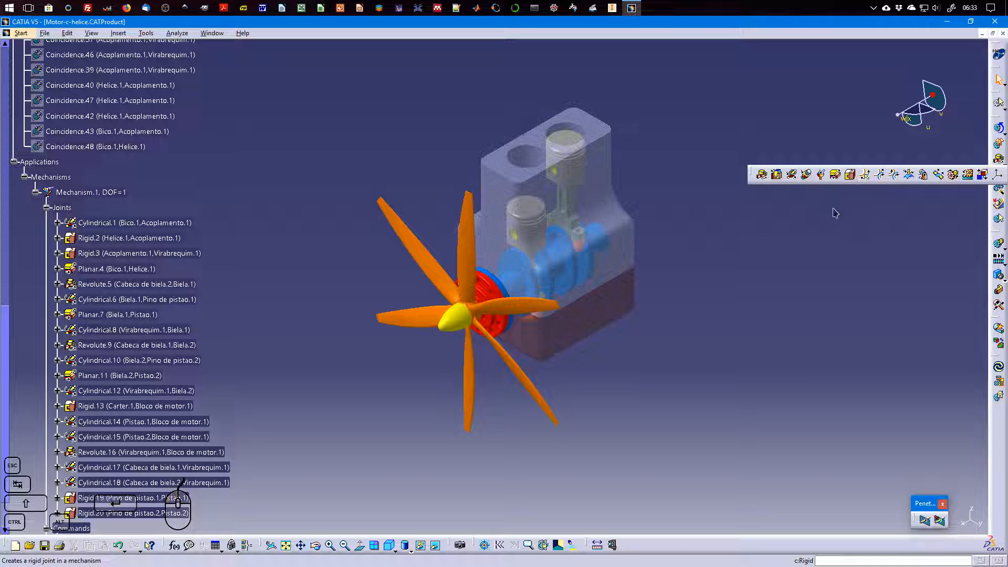
{"action": "left_click", "coordinate": [461, 322]}
{"action": "left_click", "coordinate": [507, 315]}
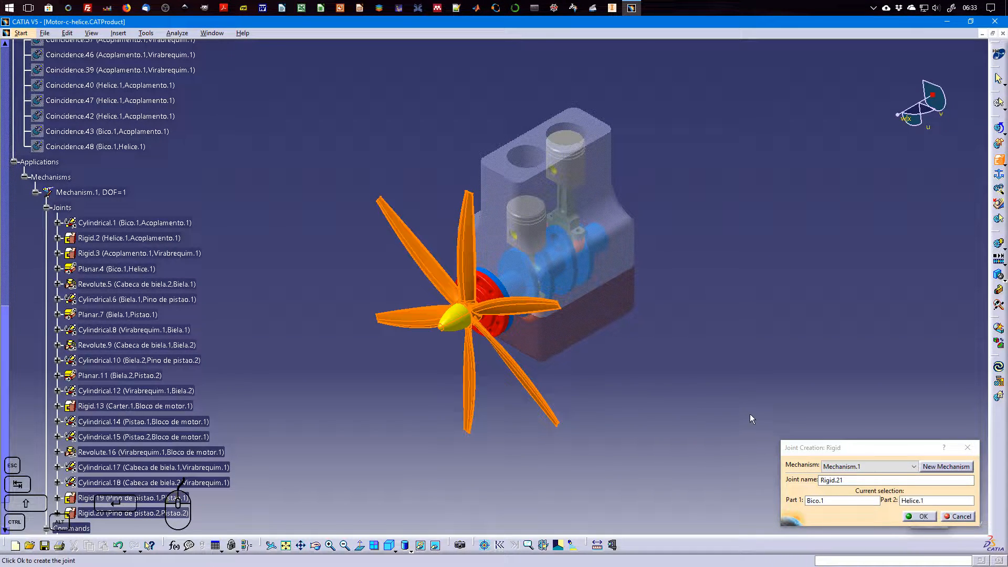
{"action": "left_click", "coordinate": [920, 516]}
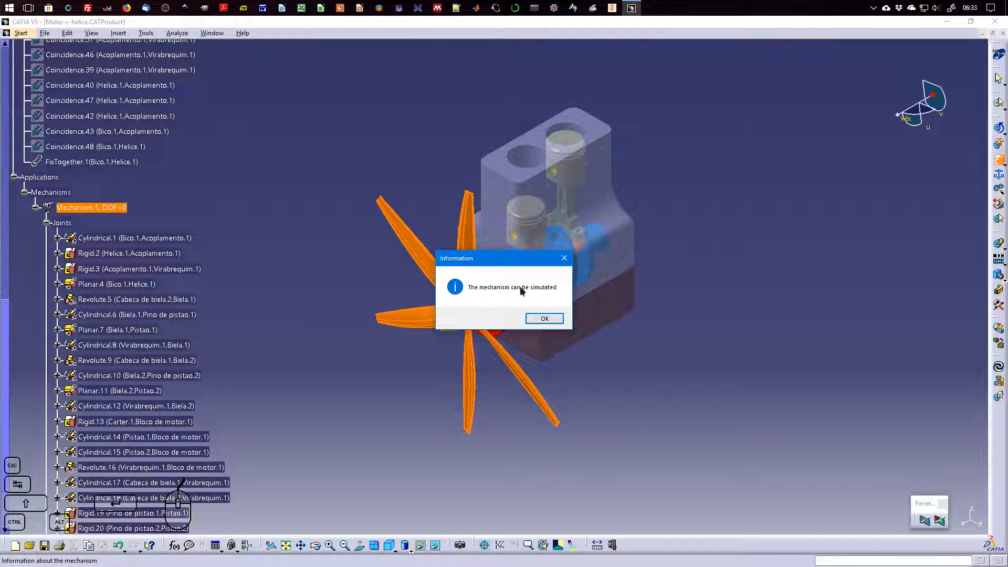
{"action": "left_click", "coordinate": [546, 319]}
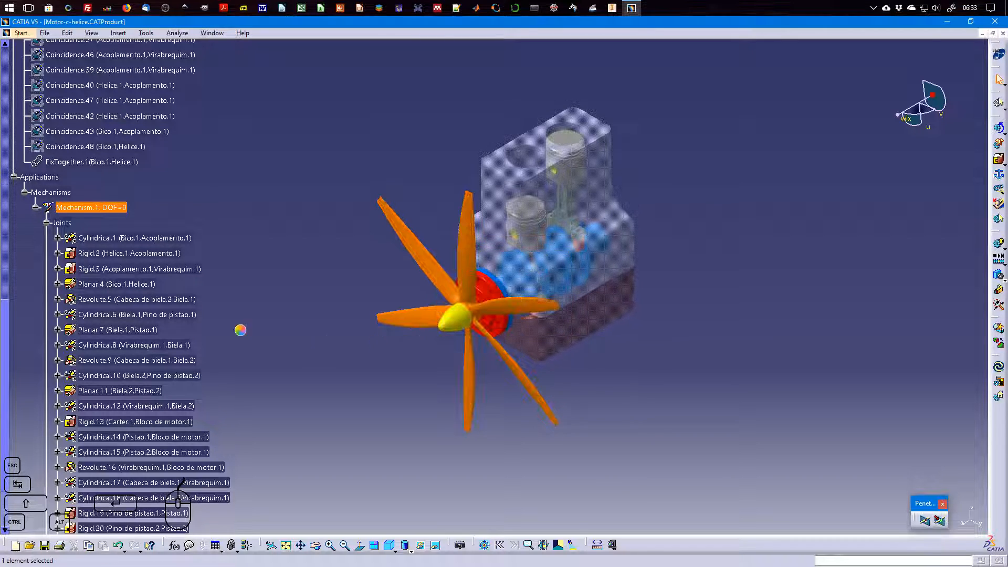
Collapse the Joints, Commands and Constraints branches of the tree and reset the compass to its default orientation
{"action": "left_click", "coordinate": [47, 224]}
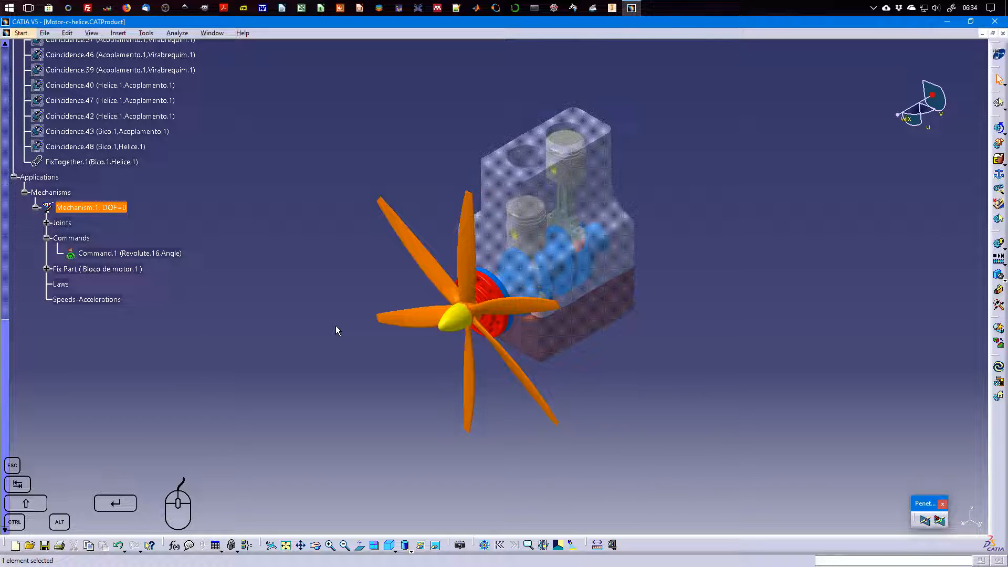
{"action": "left_click", "coordinate": [47, 238]}
{"action": "scroll", "coordinate": [32, 195], "scroll_direction": "up", "scroll_amount": 12}
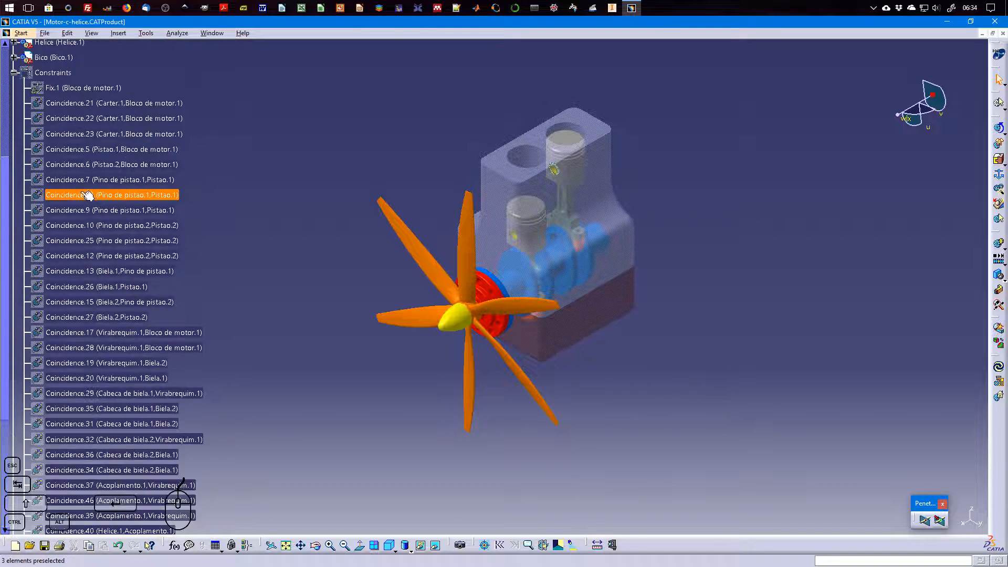
{"action": "left_click", "coordinate": [14, 221]}
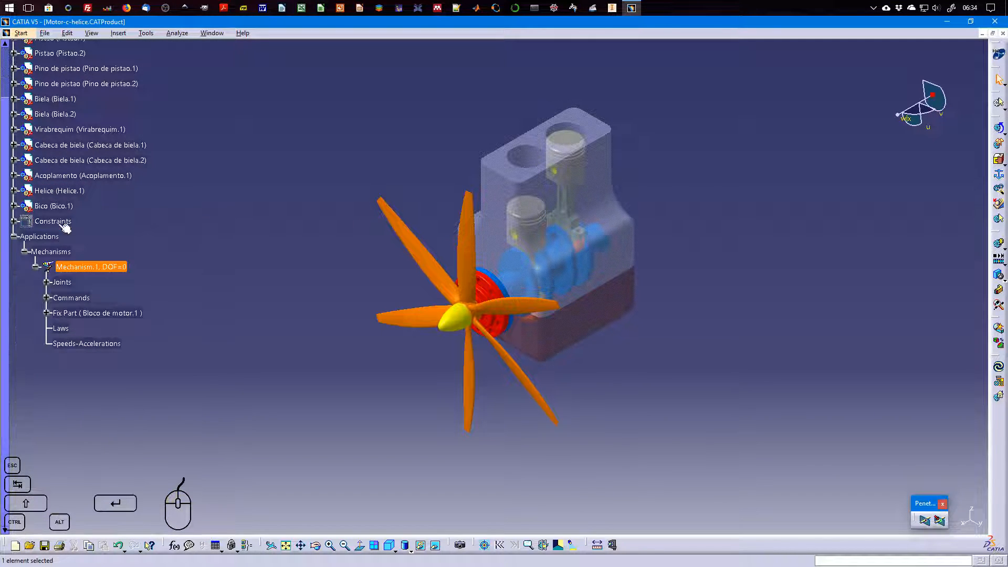
{"action": "scroll", "coordinate": [74, 232], "scroll_direction": "up", "scroll_amount": 3}
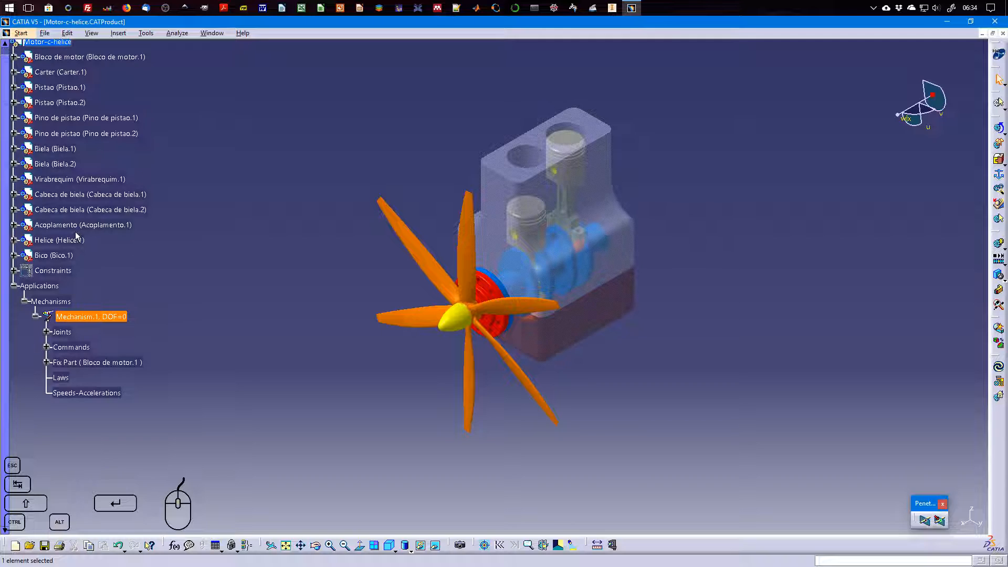
{"action": "scroll", "coordinate": [157, 253], "scroll_direction": "down", "scroll_amount": 1}
{"action": "left_click", "coordinate": [272, 259]}
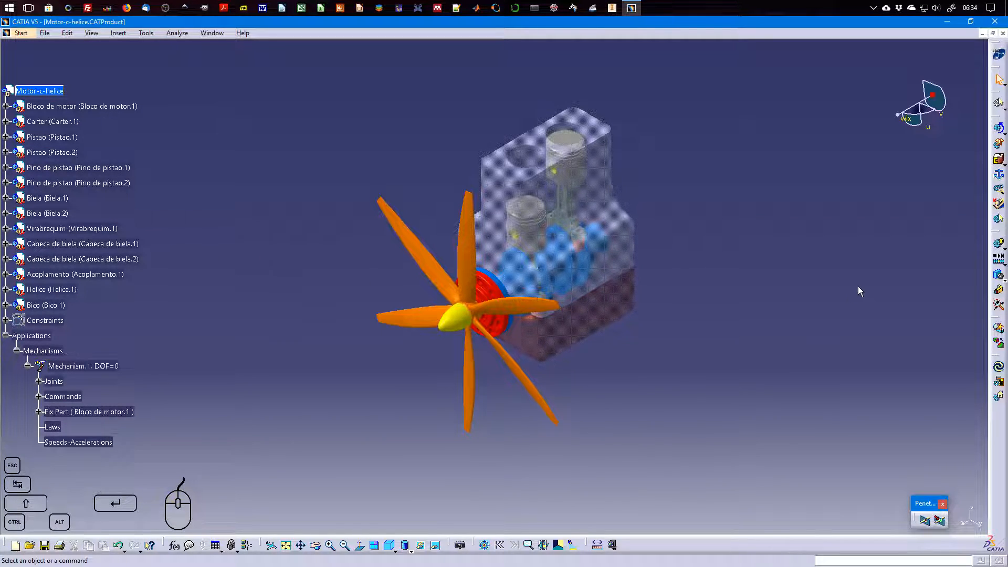
{"action": "right_click", "coordinate": [941, 104]}
{"action": "left_click", "coordinate": [942, 135]}
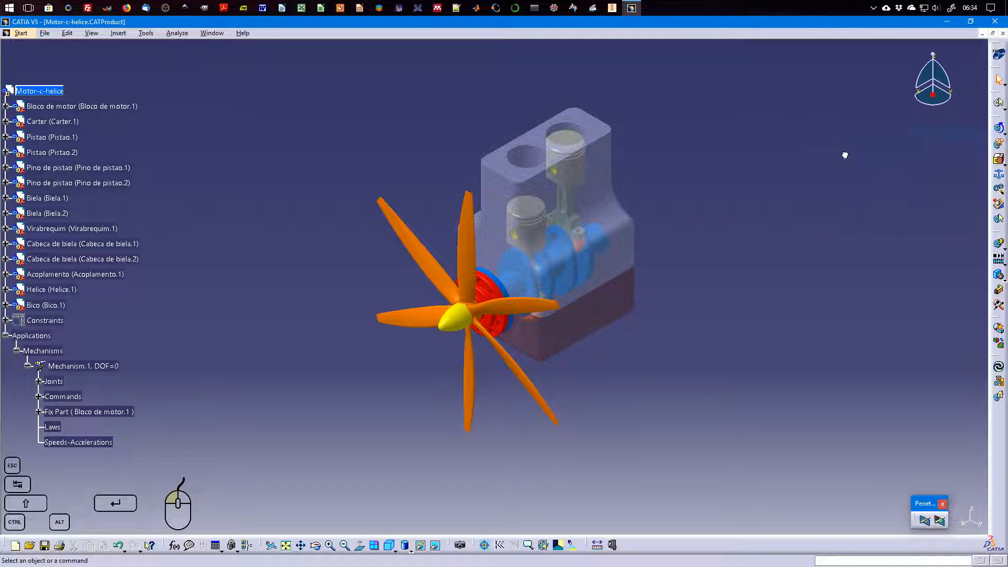
Open Simulation with Commands for Mechanism.1 and move Command.1 through its range in Immediate mode, returning it to 0
{"action": "left_click", "coordinate": [999, 130]}
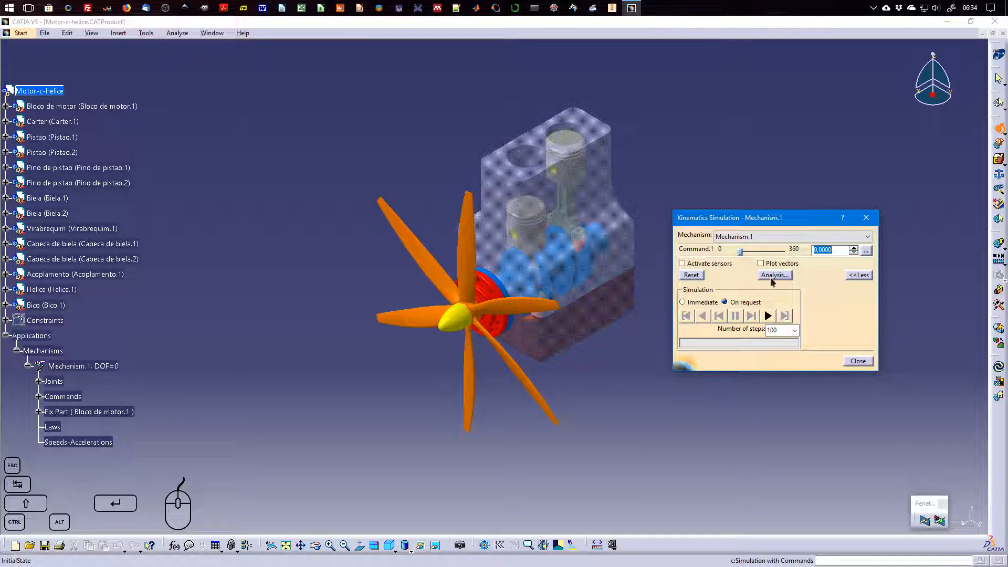
{"action": "left_click", "coordinate": [858, 275]}
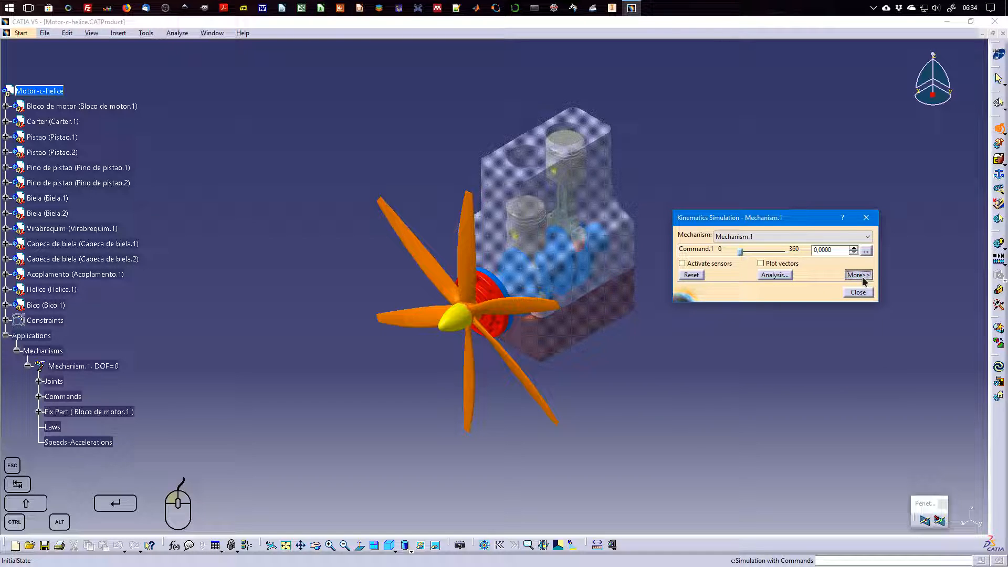
{"action": "left_click", "coordinate": [860, 276]}
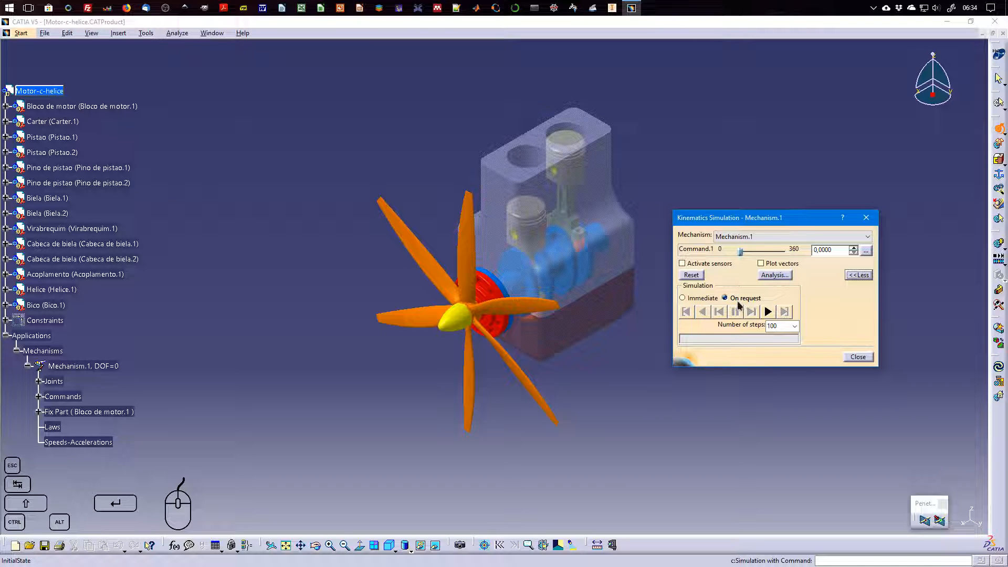
{"action": "left_click", "coordinate": [700, 299]}
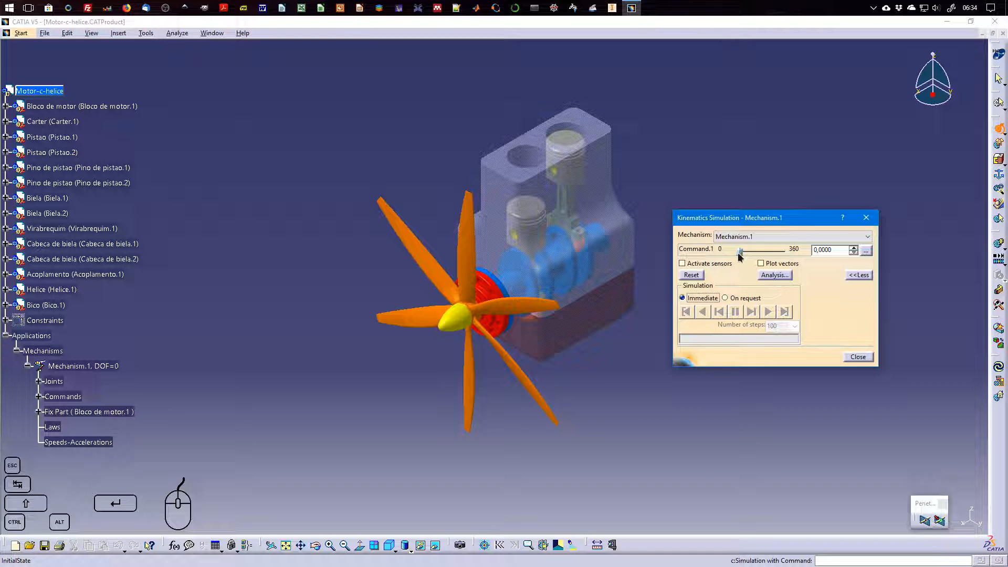
{"action": "mouse_move", "coordinate": [740, 252]}
{"action": "left_mouse_down"}
{"action": "mouse_move", "coordinate": [793, 257]}
{"action": "mouse_move", "coordinate": [740, 252]}
{"action": "left_mouse_up"}
{"action": "mouse_move", "coordinate": [742, 255]}
{"action": "left_mouse_down"}
{"action": "mouse_move", "coordinate": [791, 256]}
{"action": "mouse_move", "coordinate": [723, 254]}
{"action": "left_mouse_up"}
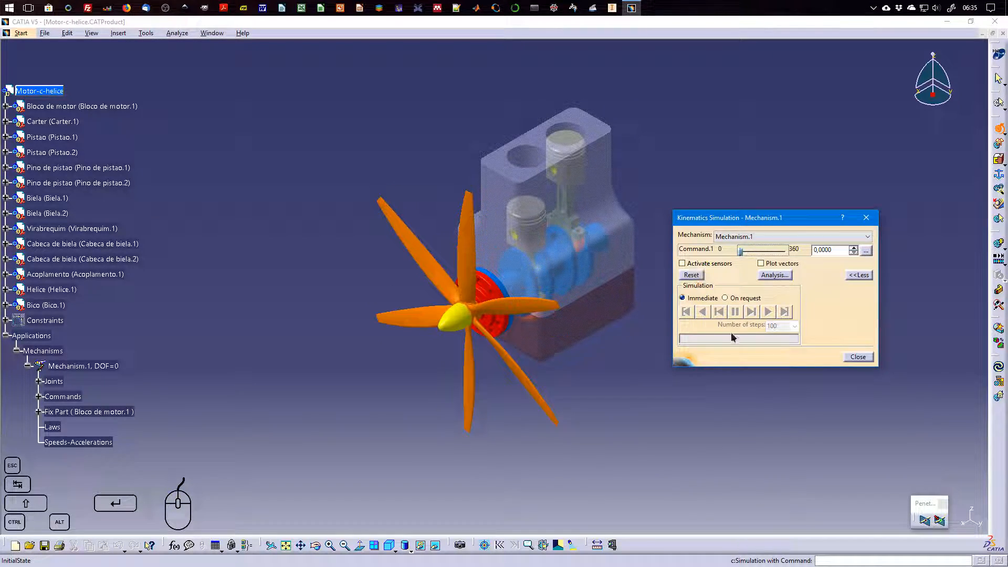
Run the simulation On request with Command.1 at 360 and 100 steps
{"action": "left_click", "coordinate": [726, 298]}
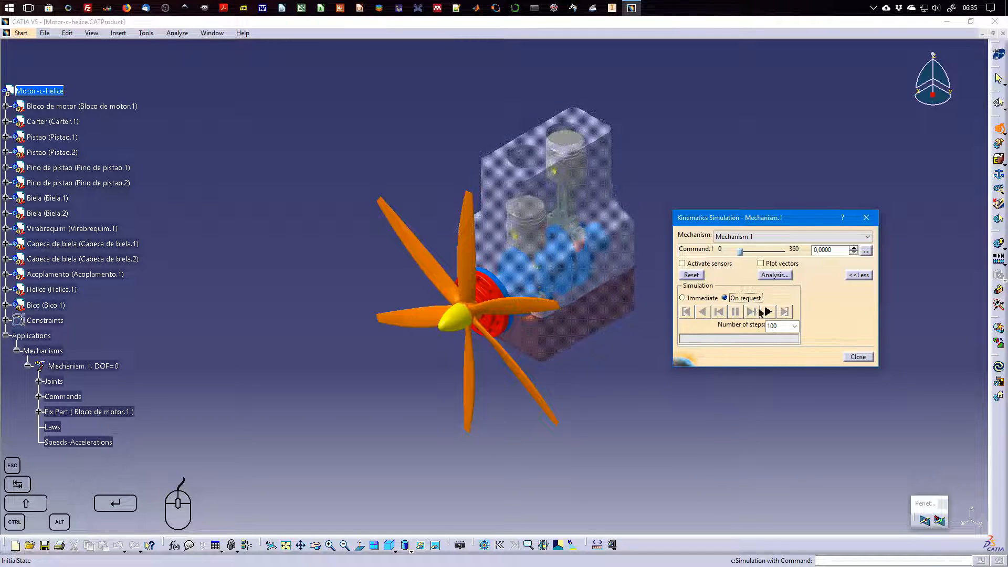
{"action": "left_click_drag", "start_coordinate": [741, 254], "coordinate": [796, 256]}
{"action": "left_click", "coordinate": [795, 326]}
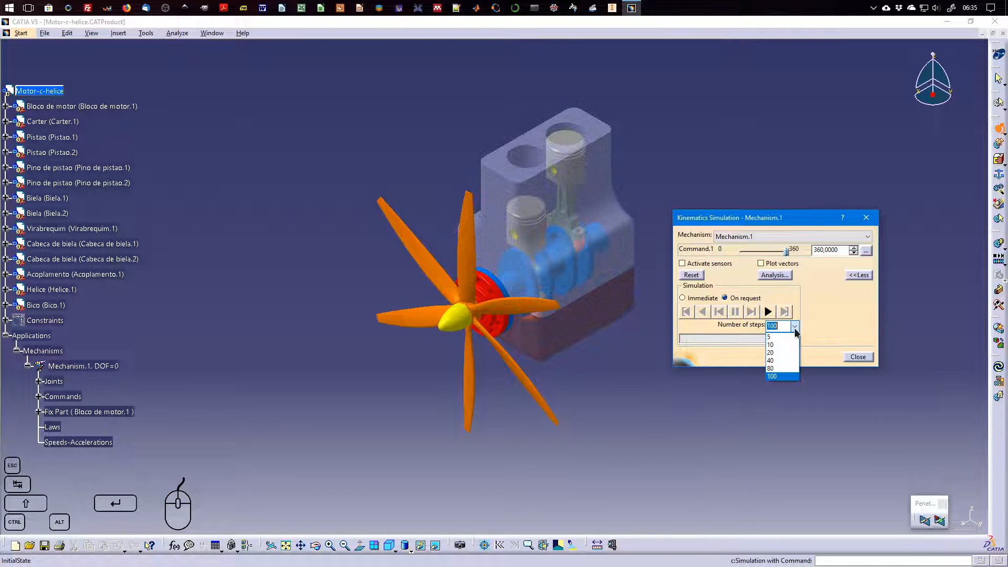
{"action": "left_click", "coordinate": [795, 329]}
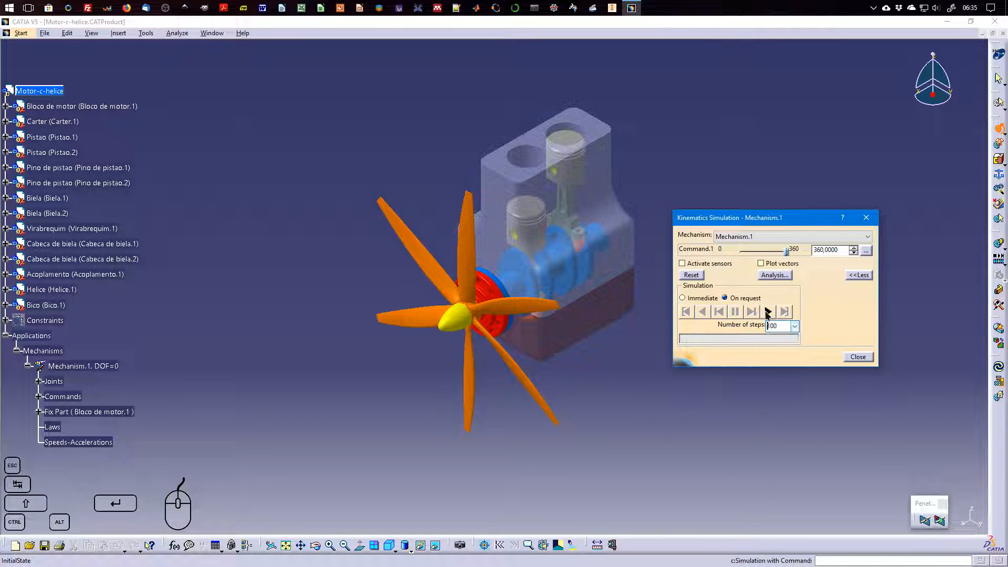
{"action": "left_click", "coordinate": [767, 312]}
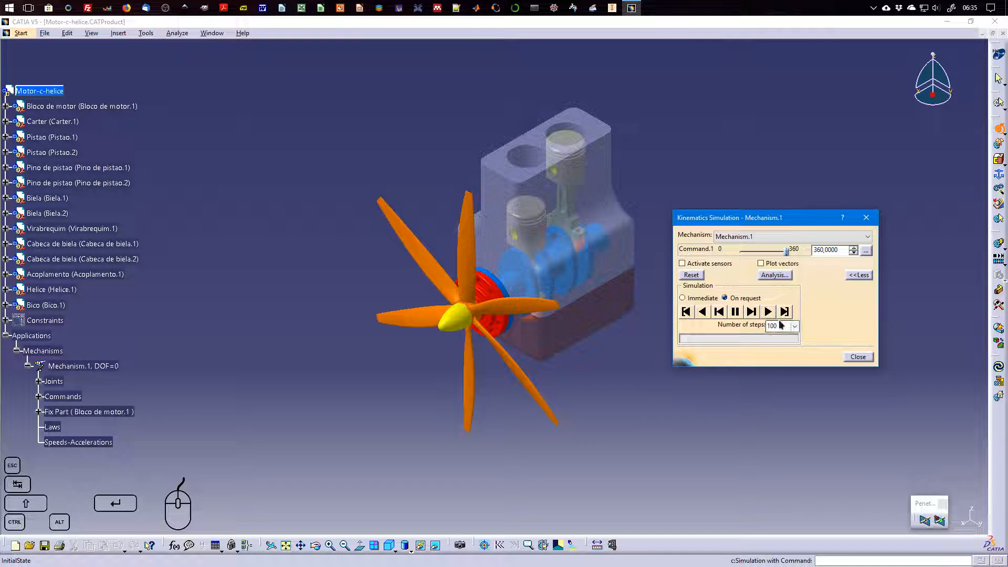
Reset the mechanism and replay the simulation to 360 with the number of steps set to 20
{"action": "left_click", "coordinate": [699, 278]}
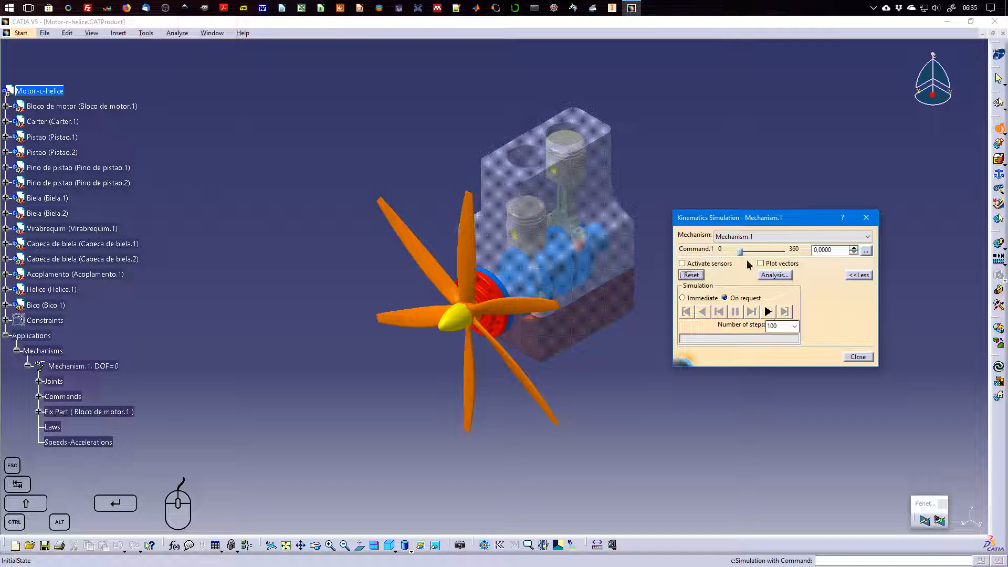
{"action": "left_click_drag", "start_coordinate": [741, 256], "coordinate": [790, 256]}
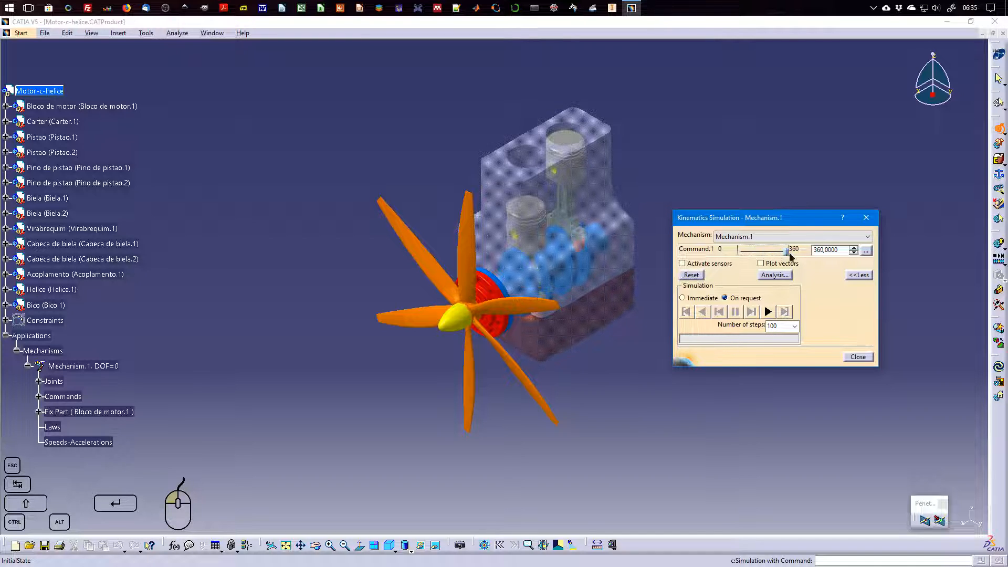
{"action": "left_click", "coordinate": [794, 326]}
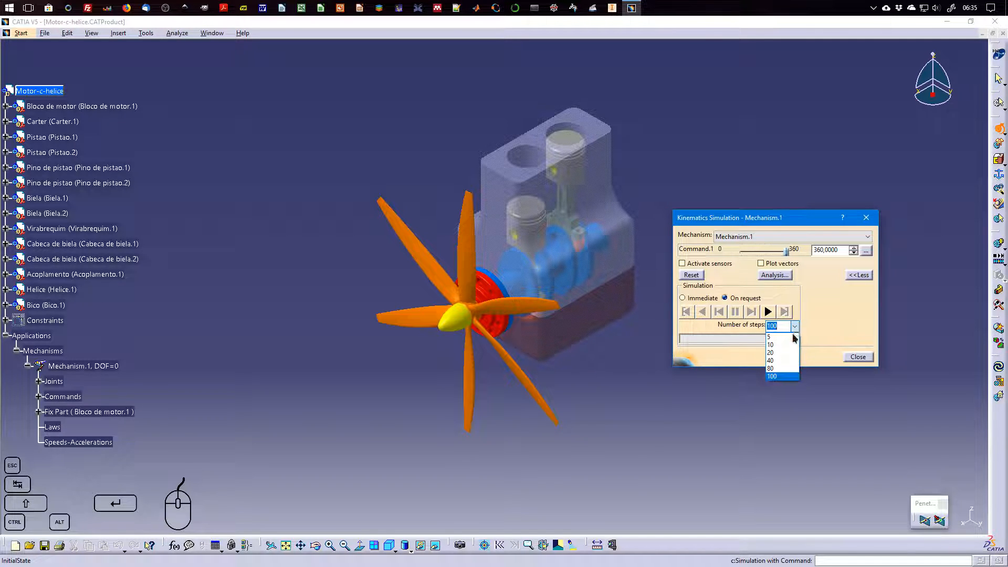
{"action": "left_click", "coordinate": [770, 352]}
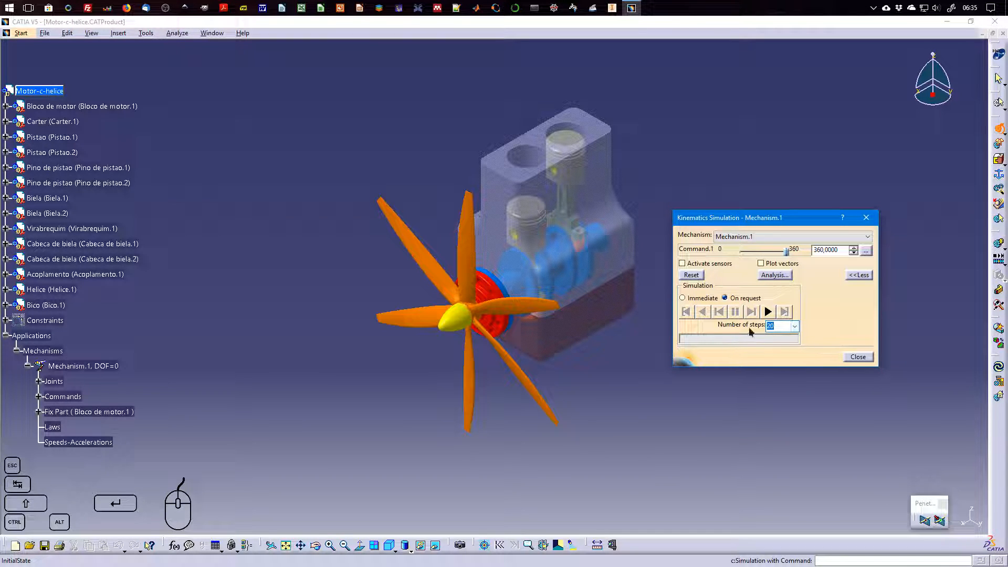
{"action": "left_click", "coordinate": [768, 311]}
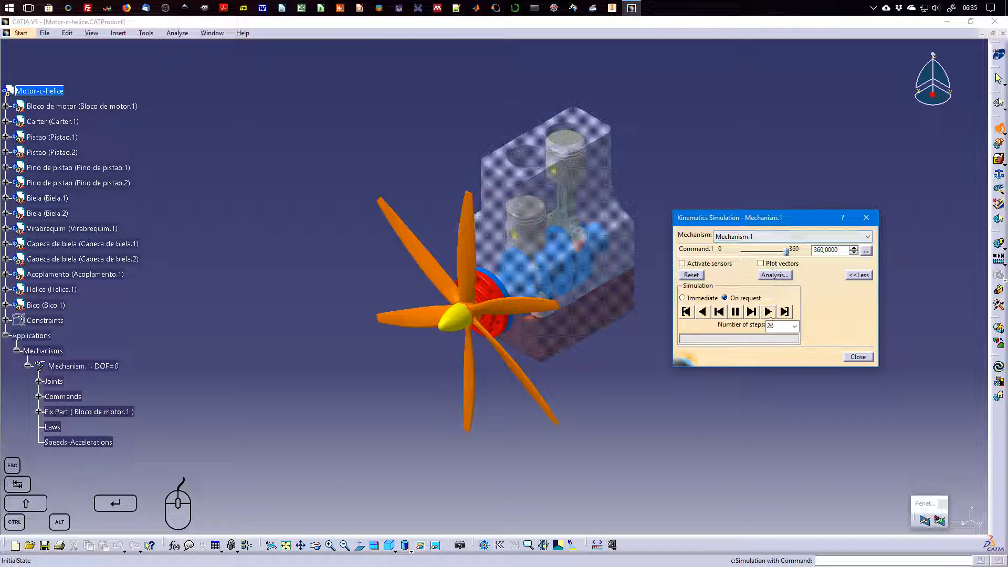
Move the simulation dialog clear of the model, reset the mechanism and activate the sensors
{"action": "left_click_drag", "start_coordinate": [727, 221], "coordinate": [790, 266]}
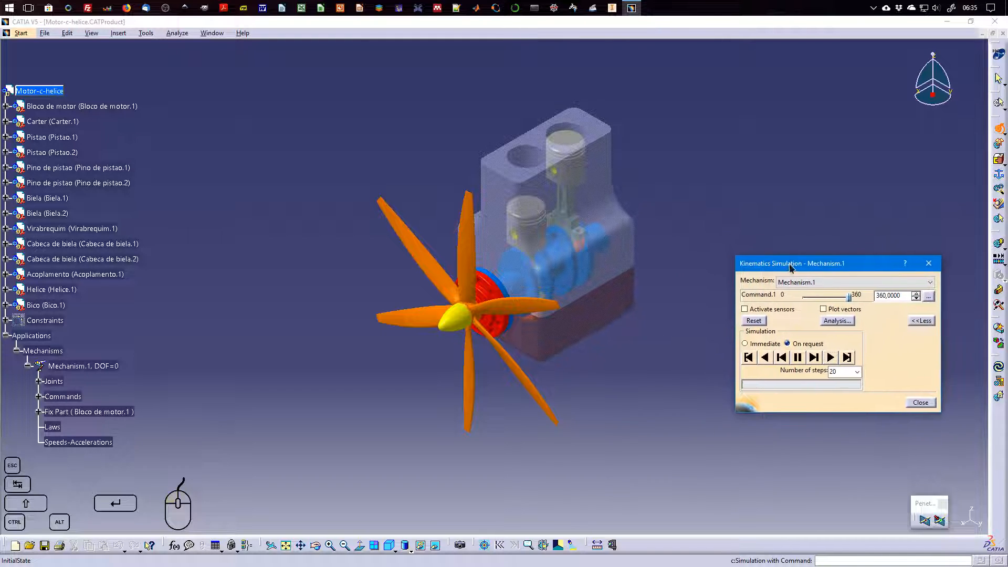
{"action": "left_click", "coordinate": [754, 321]}
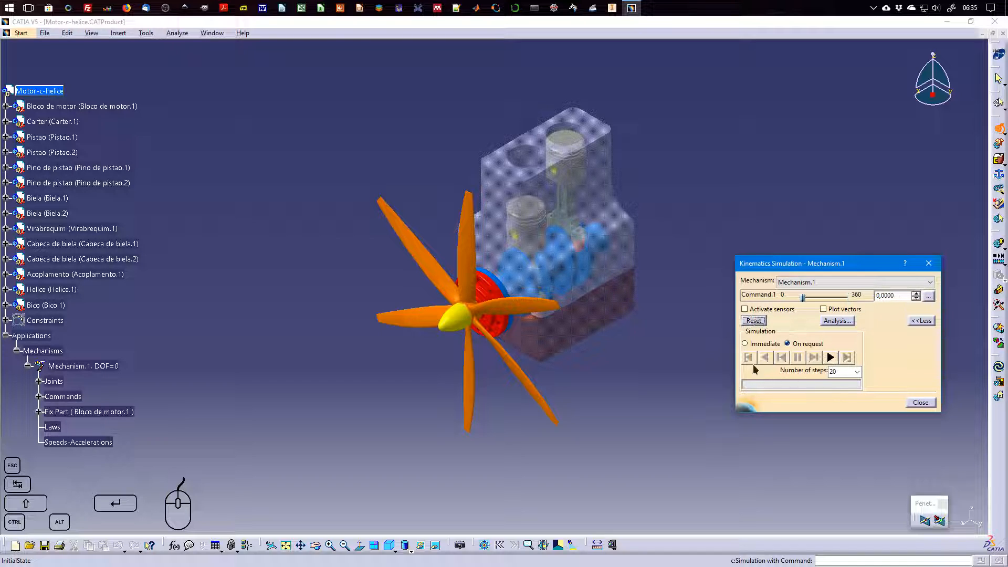
{"action": "left_click", "coordinate": [748, 310]}
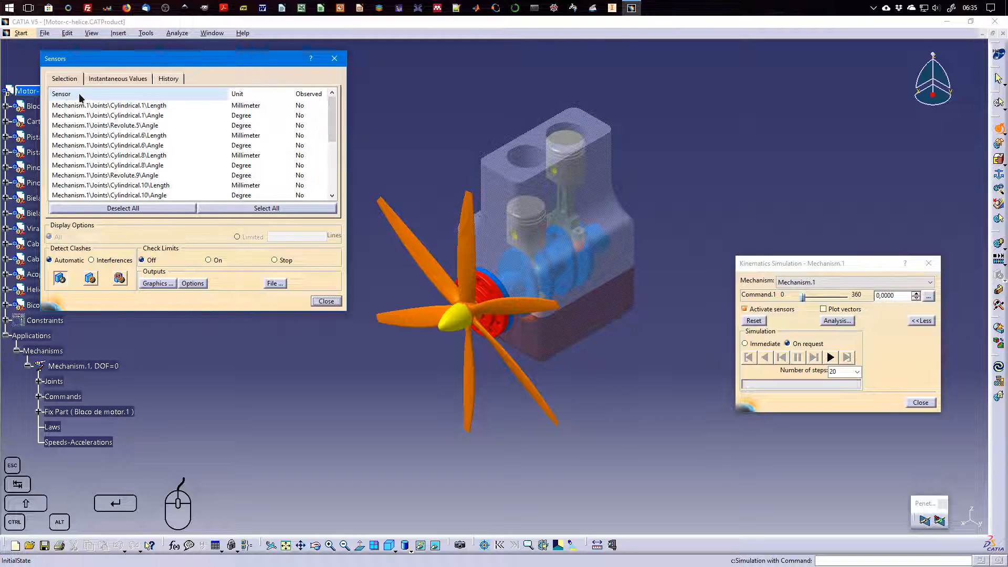
Examine the available joint sensors and expand the Joints branch of the tree to match each sensor with its parts
{"action": "mouse_move", "coordinate": [330, 118]}
{"action": "left_mouse_down"}
{"action": "mouse_move", "coordinate": [325, 139]}
{"action": "mouse_move", "coordinate": [323, 111]}
{"action": "left_mouse_up"}
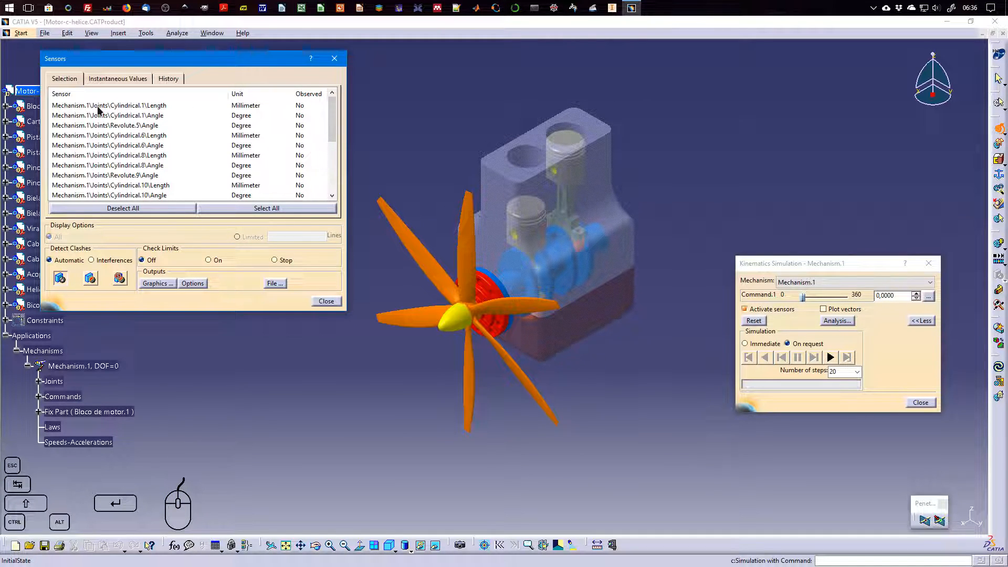
{"action": "mouse_move", "coordinate": [332, 110]}
{"action": "left_mouse_down"}
{"action": "mouse_move", "coordinate": [331, 169]}
{"action": "mouse_move", "coordinate": [329, 105]}
{"action": "left_mouse_up"}
{"action": "mouse_move", "coordinate": [330, 114]}
{"action": "left_mouse_down"}
{"action": "mouse_move", "coordinate": [331, 171]}
{"action": "mouse_move", "coordinate": [330, 111]}
{"action": "left_mouse_up"}
{"action": "left_click_drag", "start_coordinate": [331, 126], "coordinate": [338, 169]}
{"action": "left_click_drag", "start_coordinate": [206, 62], "coordinate": [336, 67]}
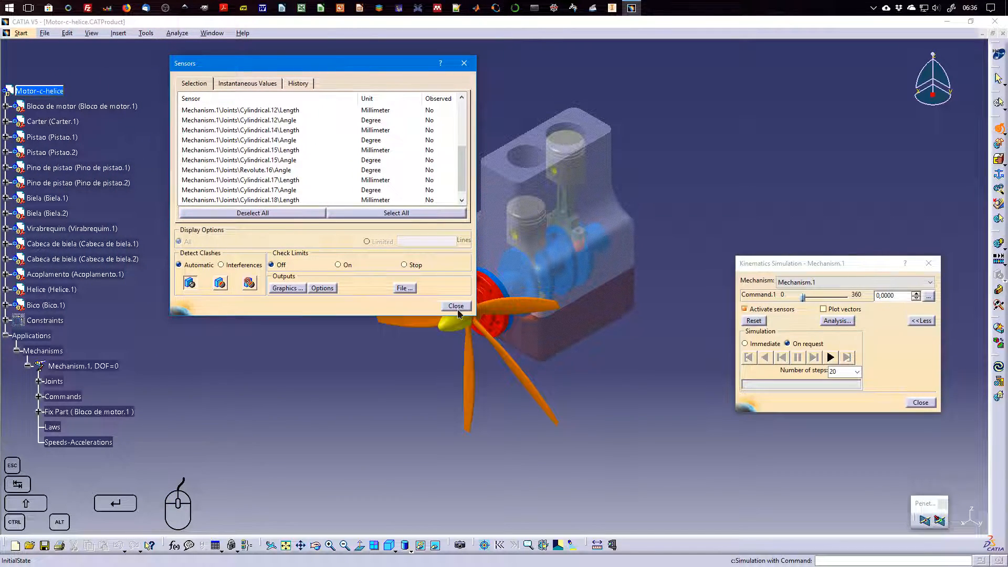
{"action": "left_click", "coordinate": [38, 381]}
{"action": "left_click", "coordinate": [58, 406]}
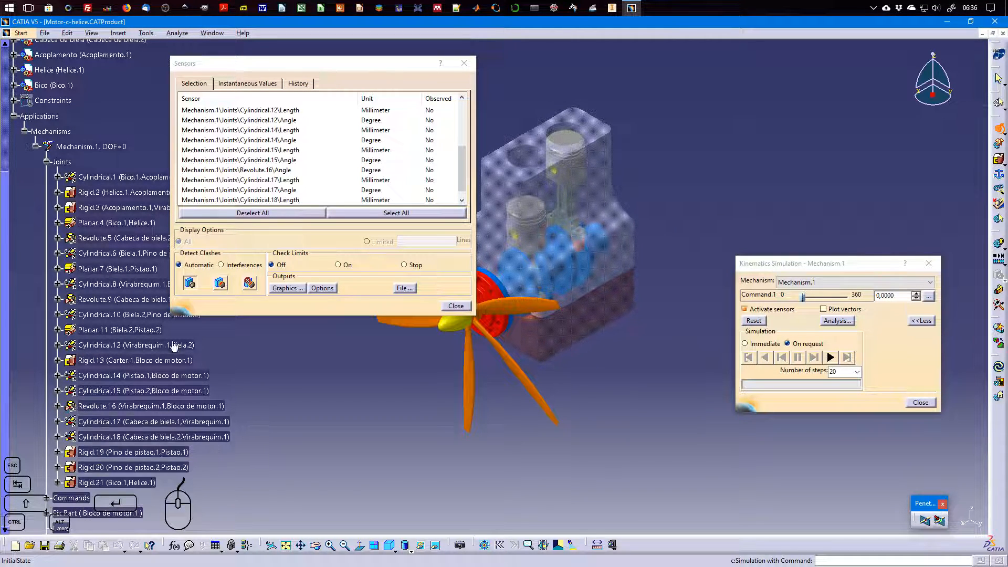
{"action": "left_click", "coordinate": [266, 70]}
{"action": "left_click_drag", "start_coordinate": [266, 70], "coordinate": [383, 336]}
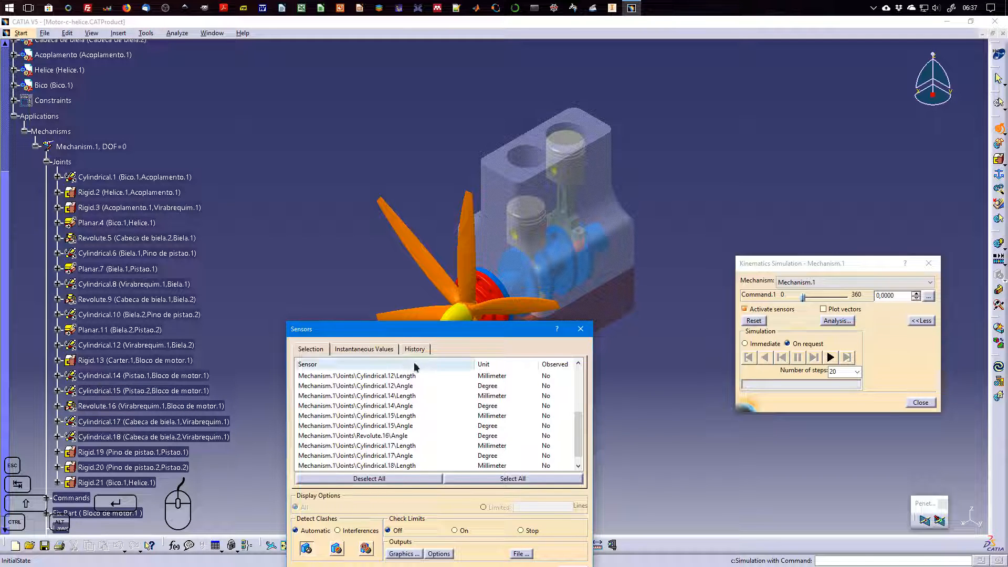
{"action": "left_click_drag", "start_coordinate": [437, 334], "coordinate": [408, 144]}
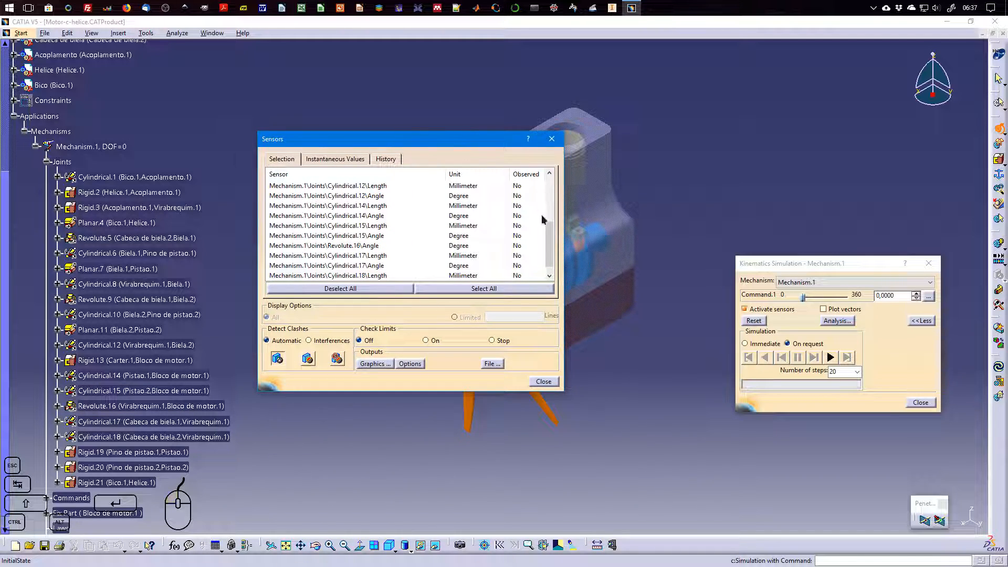
Mark the piston-to-block sensors Cylindrical.14 Length and Cylindrical.15 Length as observed
{"action": "scroll", "coordinate": [520, 228], "scroll_direction": "down", "scroll_amount": 1}
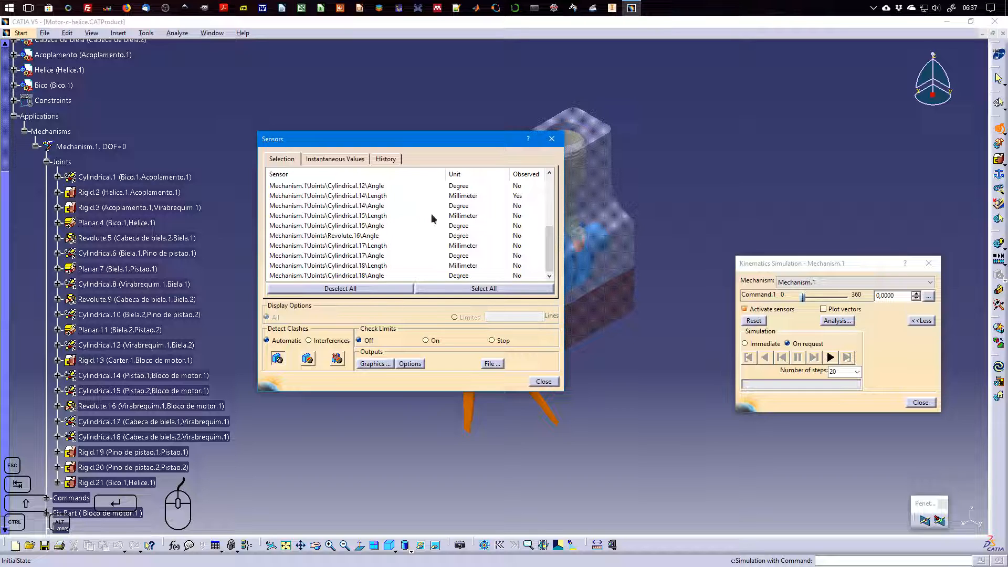
{"action": "left_click", "coordinate": [516, 216]}
{"action": "mouse_move", "coordinate": [548, 251]}
{"action": "left_mouse_down"}
{"action": "mouse_move", "coordinate": [547, 196]}
{"action": "mouse_move", "coordinate": [549, 254]}
{"action": "left_mouse_up"}
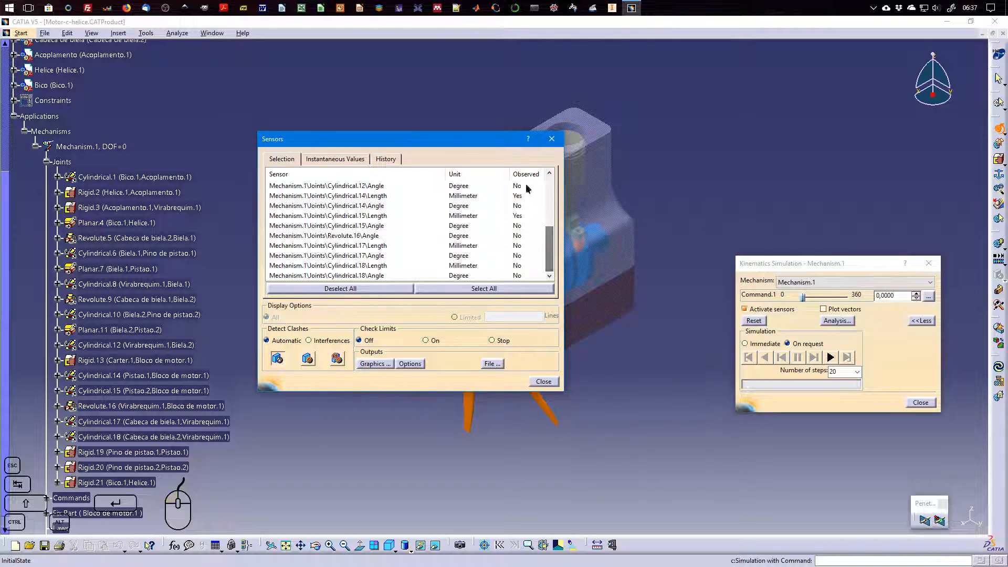
Review the instantaneous values and history of the observed sensors, and return to the sensor selection
{"action": "left_click", "coordinate": [319, 159]}
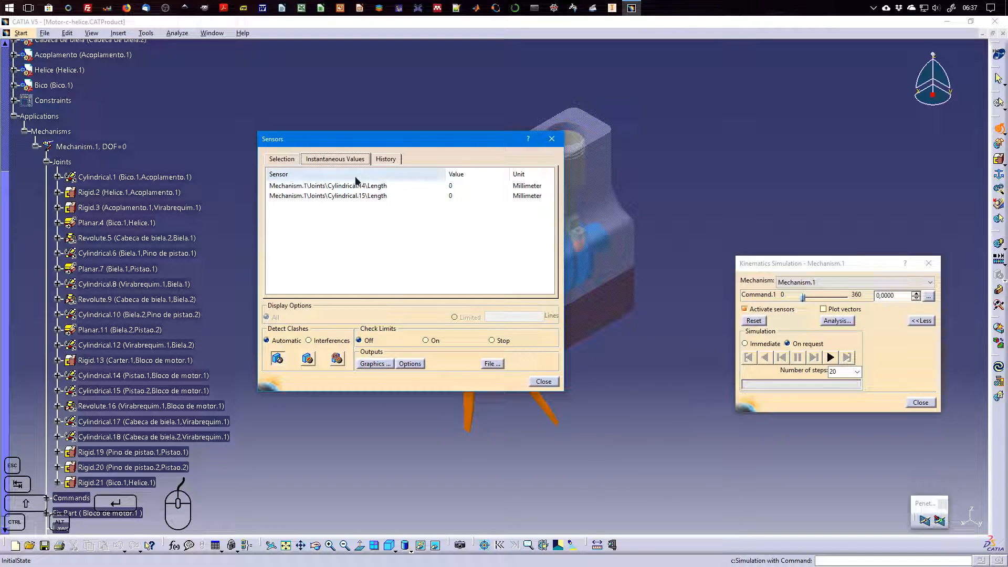
{"action": "left_click", "coordinate": [385, 159]}
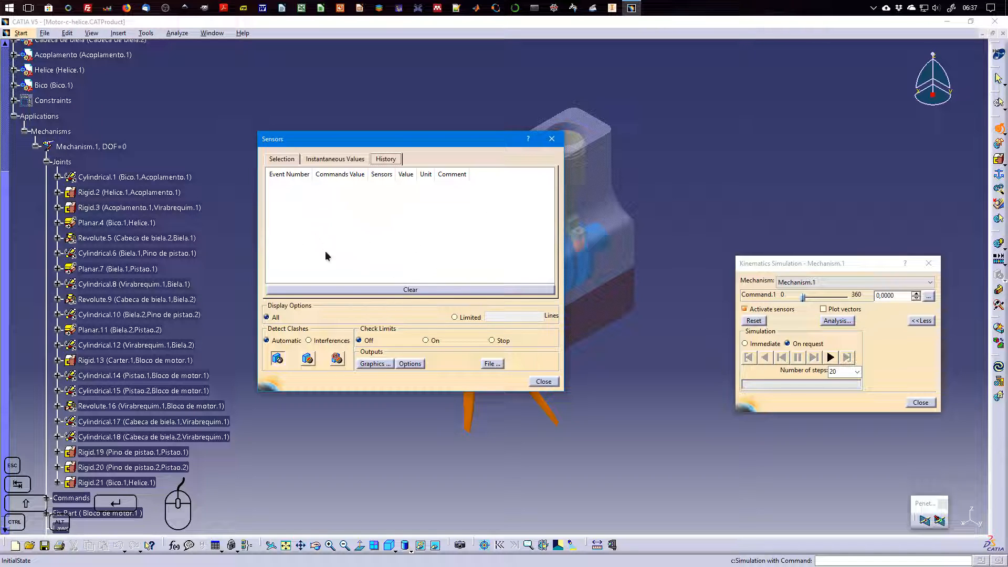
{"action": "left_click", "coordinate": [348, 159]}
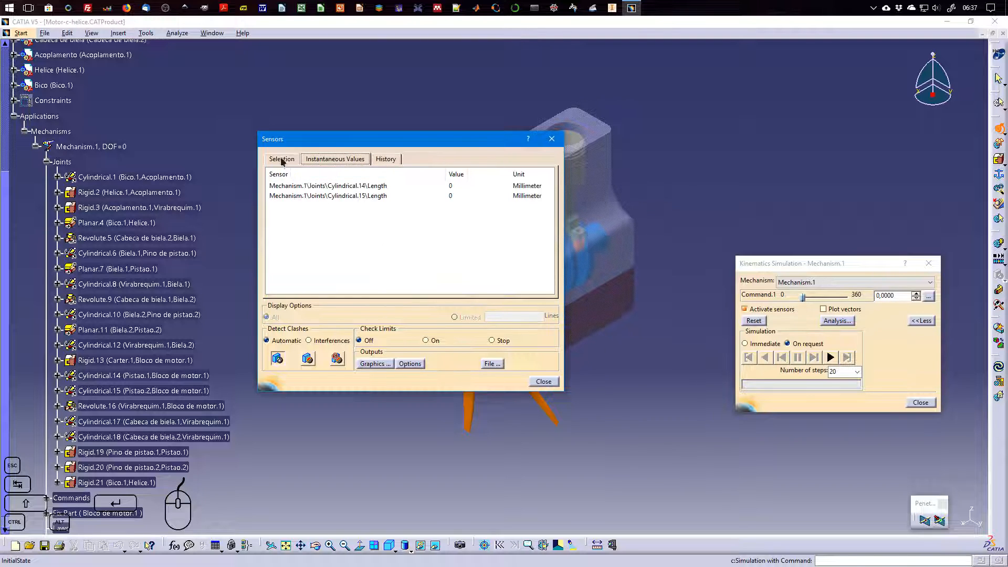
{"action": "left_click", "coordinate": [282, 159]}
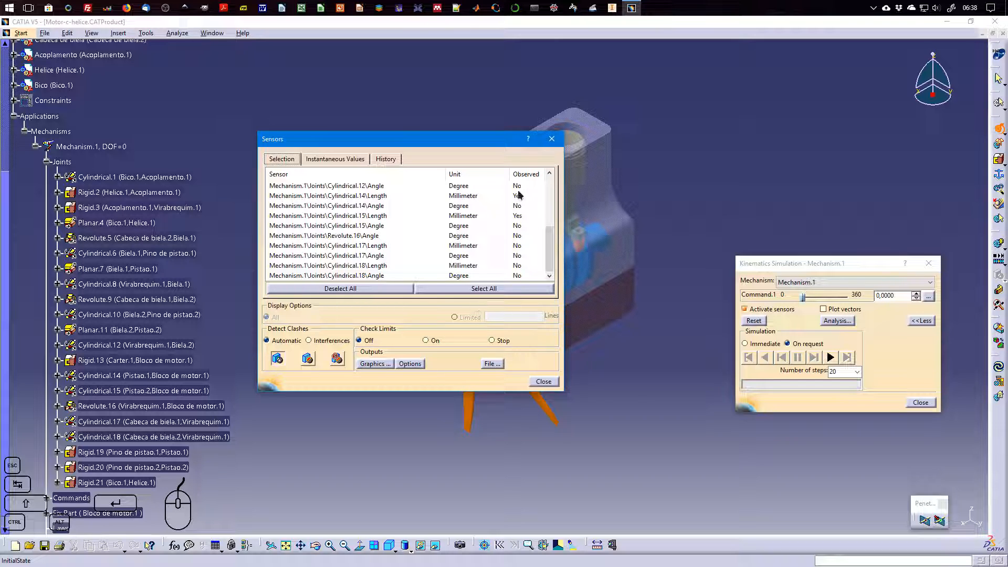
Try to display the sensor graphics, and set the graphical representation option to Customized
{"action": "left_click", "coordinate": [381, 363]}
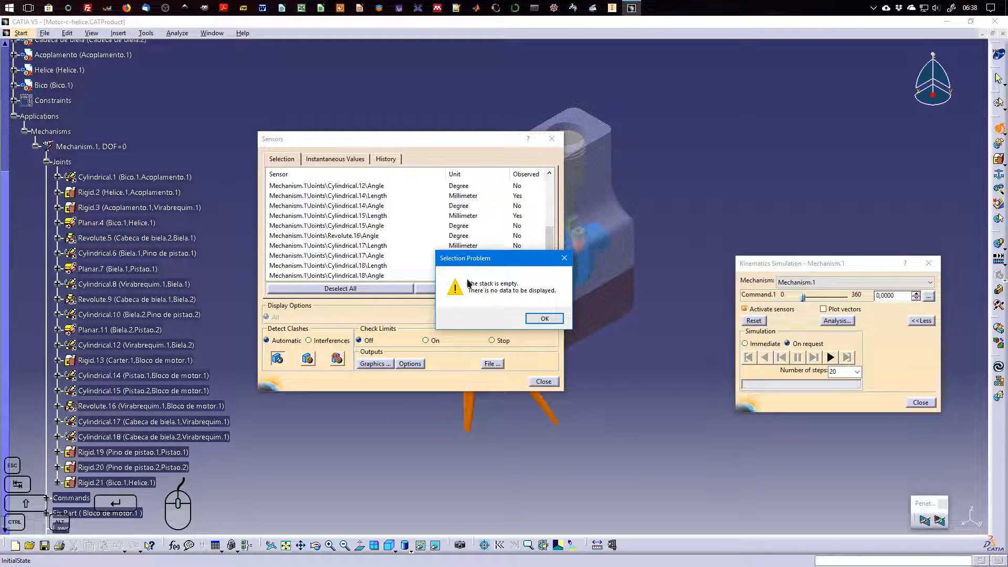
{"action": "left_click", "coordinate": [554, 320]}
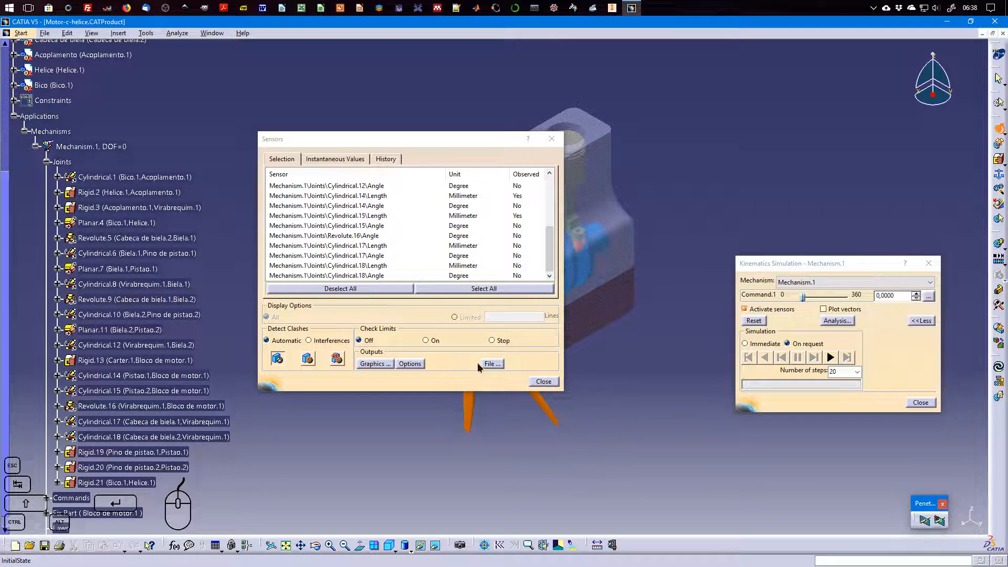
{"action": "left_click", "coordinate": [419, 365]}
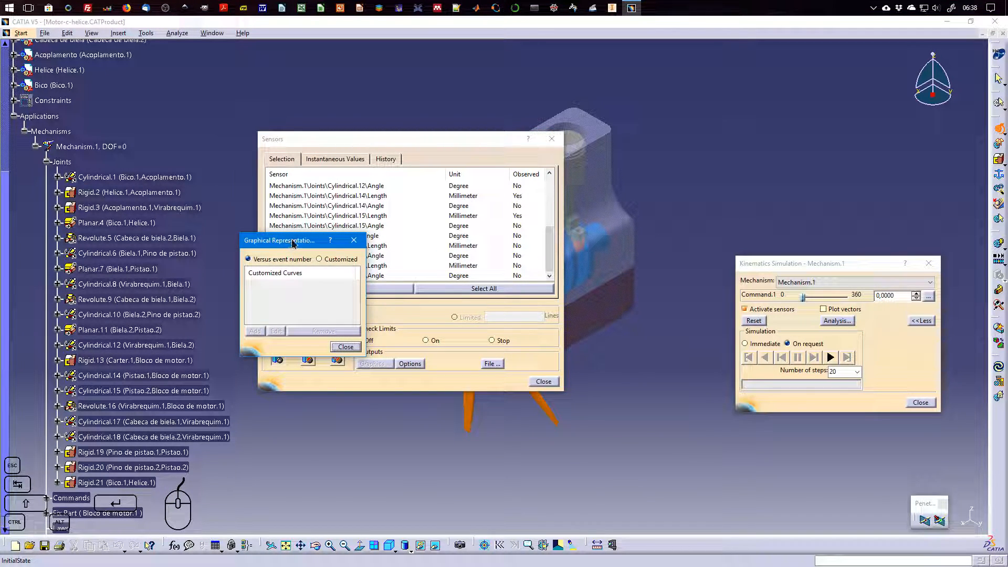
{"action": "left_click_drag", "start_coordinate": [293, 242], "coordinate": [289, 204]}
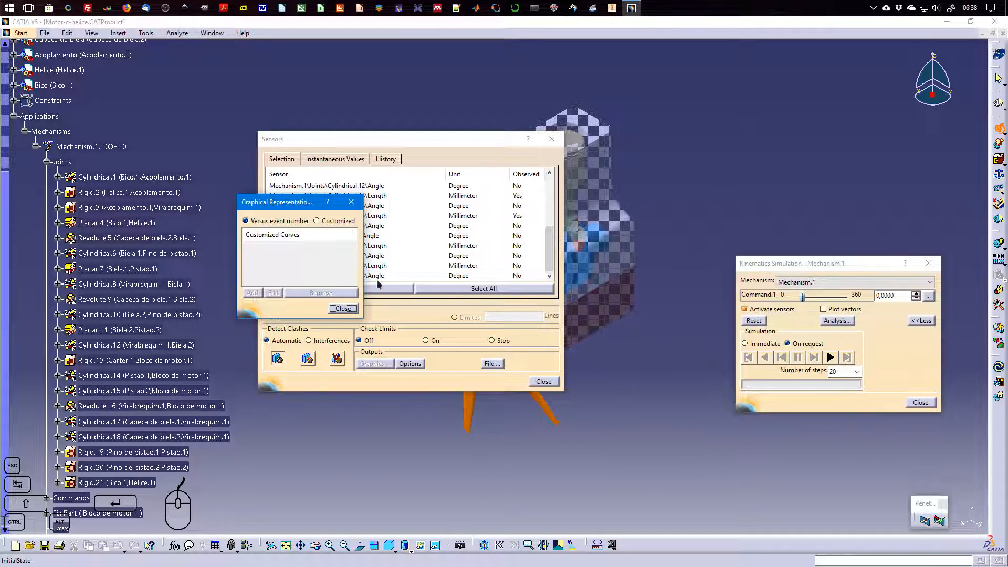
{"action": "left_click", "coordinate": [322, 220]}
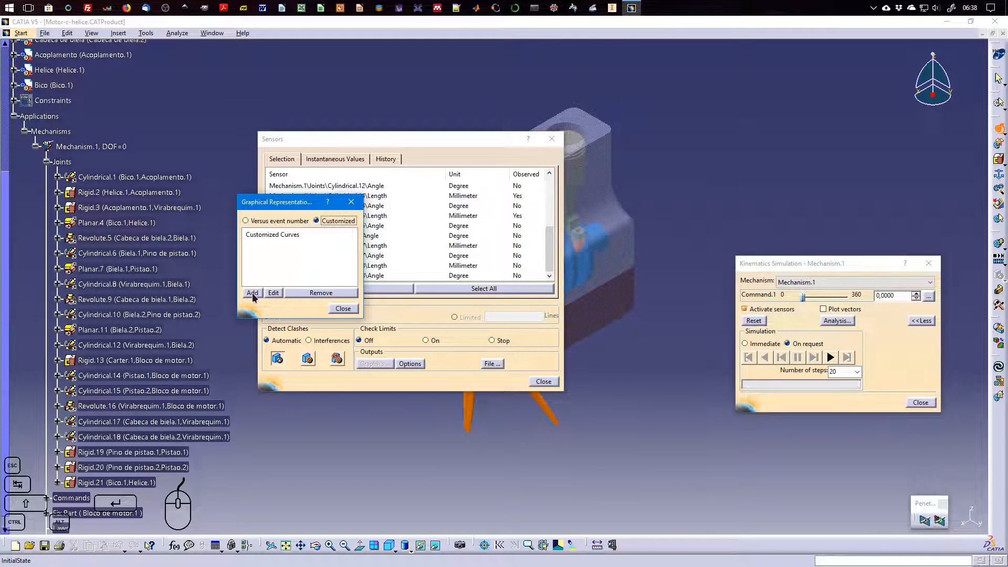
{"action": "left_click", "coordinate": [342, 309]}
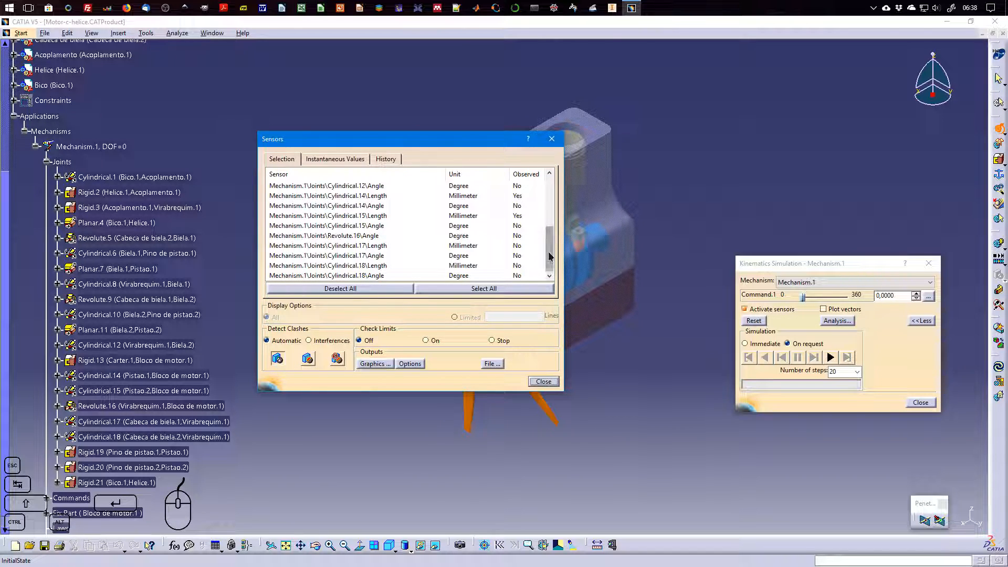
Mark the crankshaft-to-block sensor Revolute.16 Angle as observed
{"action": "left_click_drag", "start_coordinate": [549, 256], "coordinate": [546, 195]}
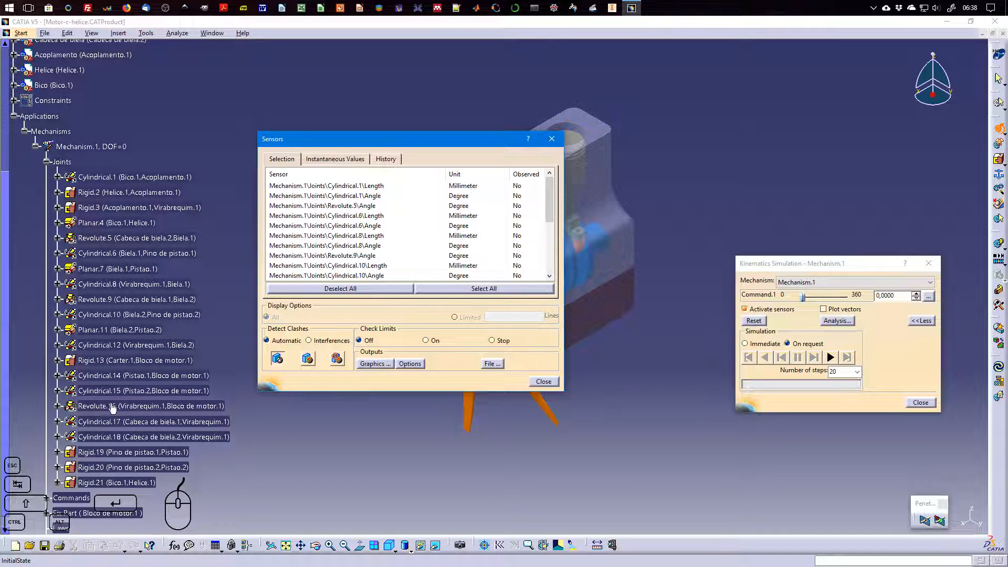
{"action": "left_click_drag", "start_coordinate": [547, 199], "coordinate": [549, 249]}
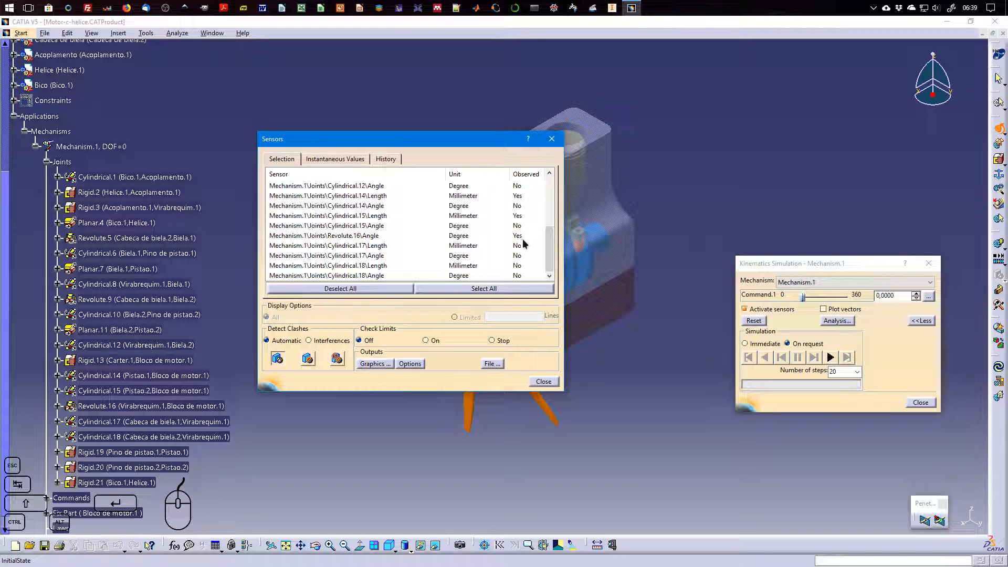
Add customized curve Curve.1 with Revolute.16 Angle as abscissa and Cylindrical.14 Length as ordinate
{"action": "left_click", "coordinate": [376, 365]}
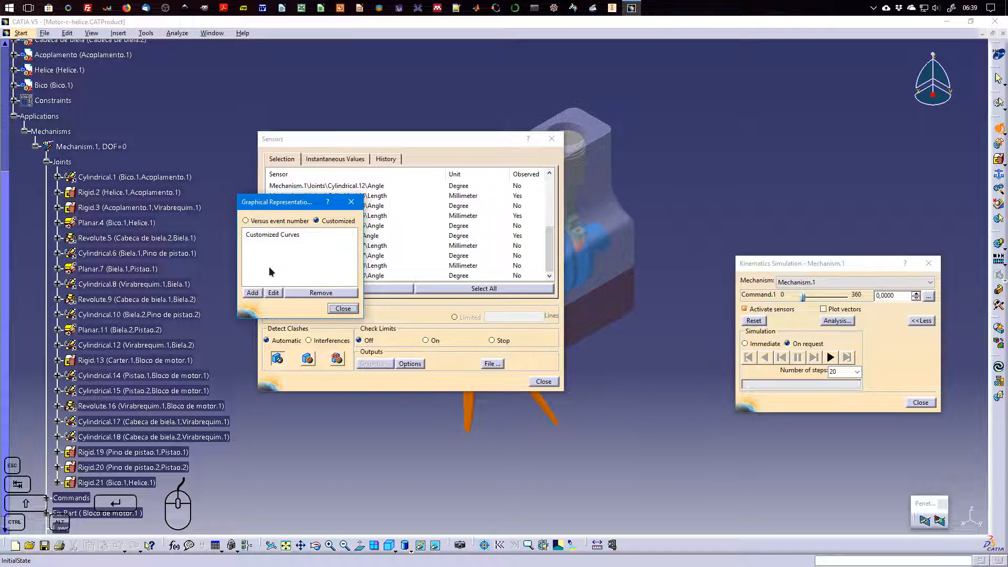
{"action": "left_click", "coordinate": [254, 295]}
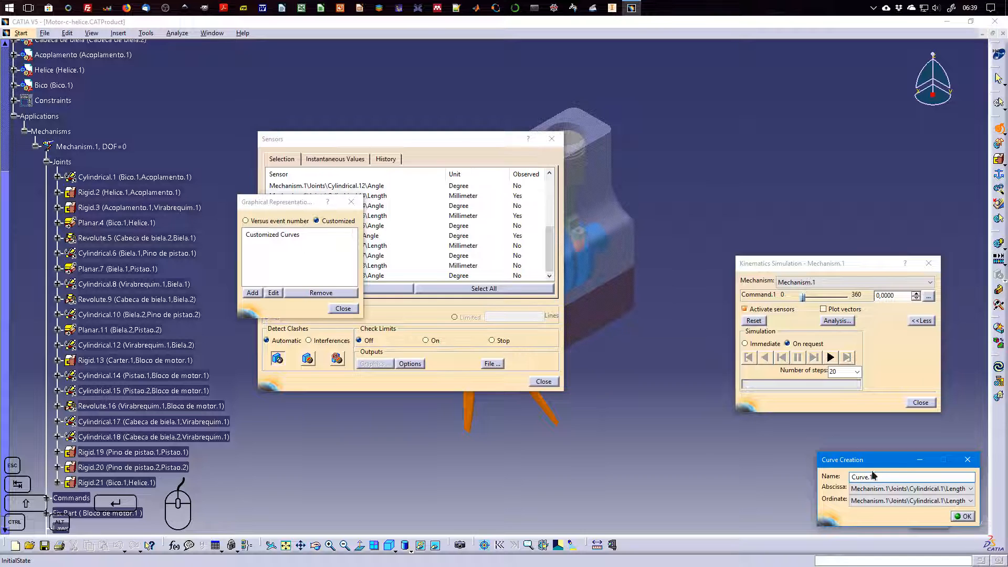
{"action": "left_click_drag", "start_coordinate": [876, 460], "coordinate": [503, 221]}
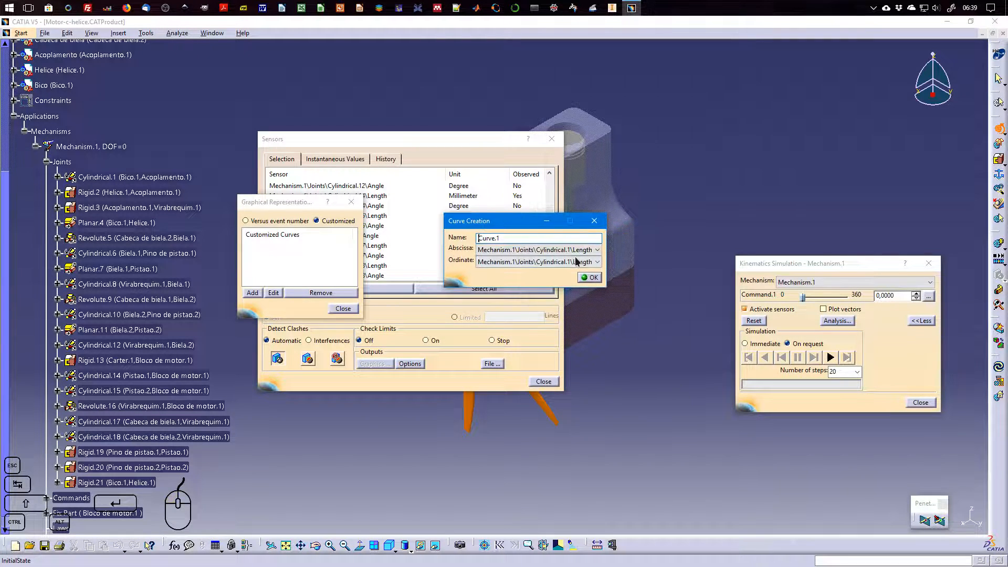
{"action": "left_click", "coordinate": [576, 252]}
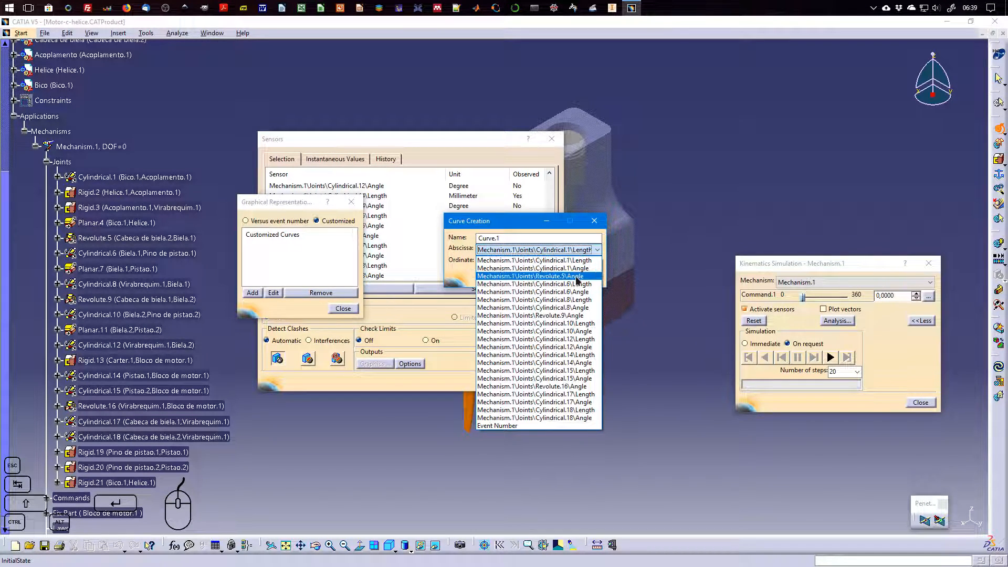
{"action": "left_click", "coordinate": [587, 388]}
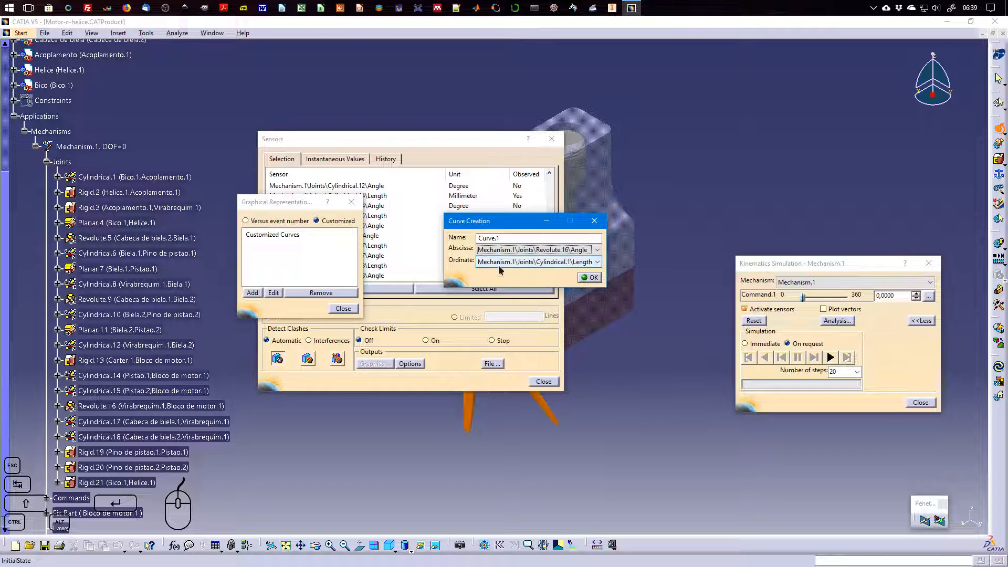
{"action": "left_click_drag", "start_coordinate": [514, 229], "coordinate": [646, 248]}
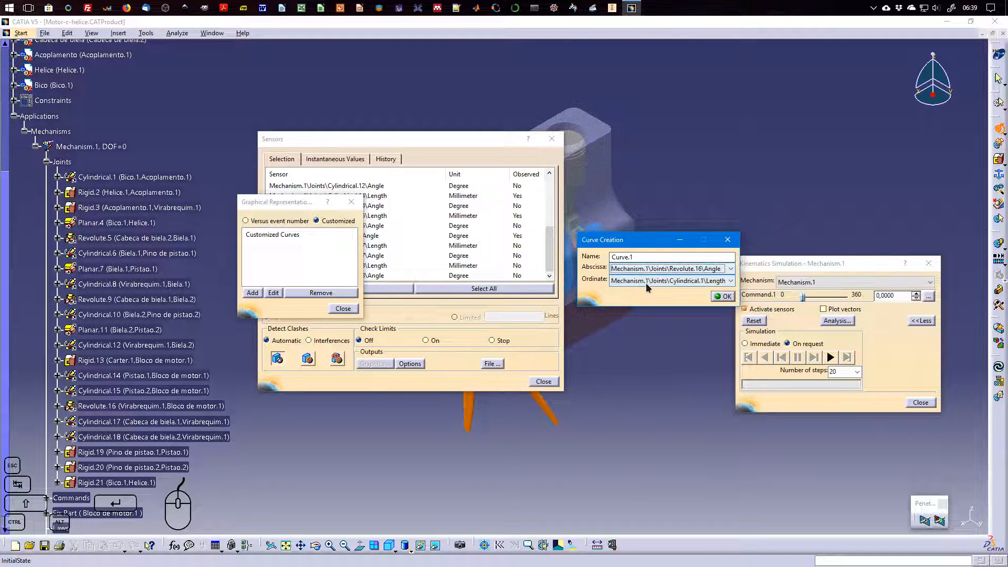
{"action": "left_click", "coordinate": [670, 280]}
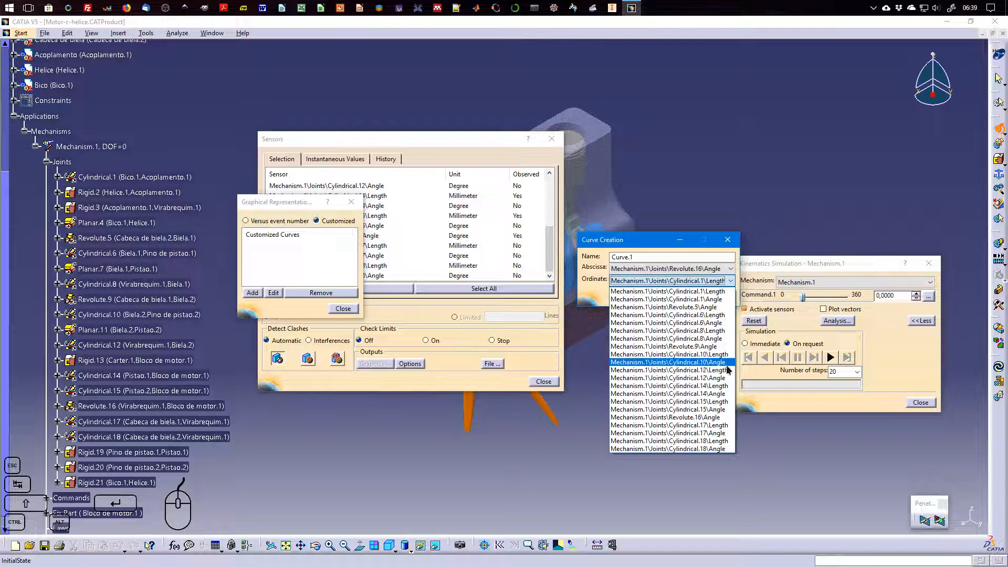
{"action": "left_click", "coordinate": [729, 386]}
{"action": "left_click", "coordinate": [721, 297]}
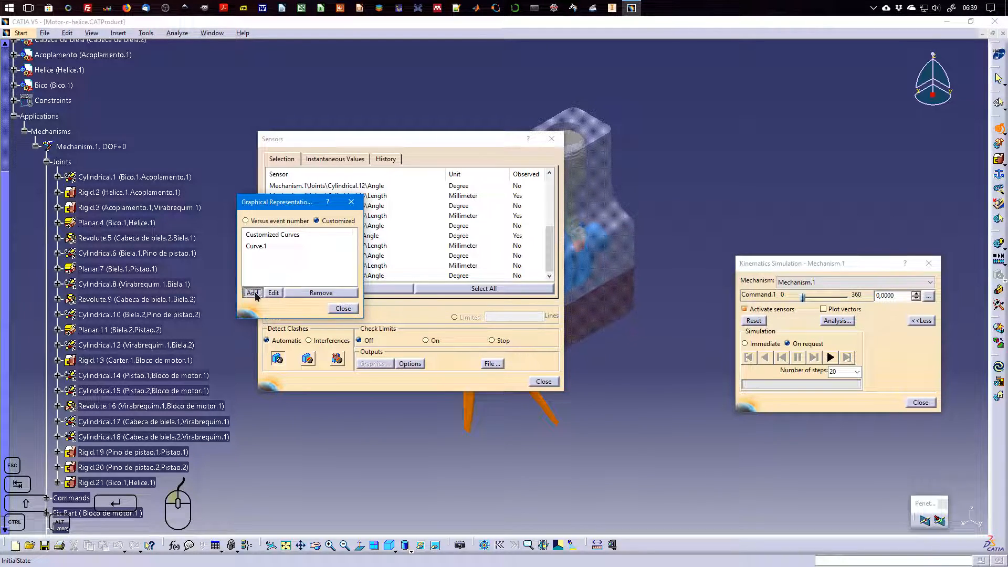
Add customized curve Curve.2 with Revolute.16 Angle as abscissa and Cylindrical.15 Length as ordinate, and close the graphical representation settings
{"action": "left_click", "coordinate": [254, 294]}
{"action": "left_click", "coordinate": [716, 269]}
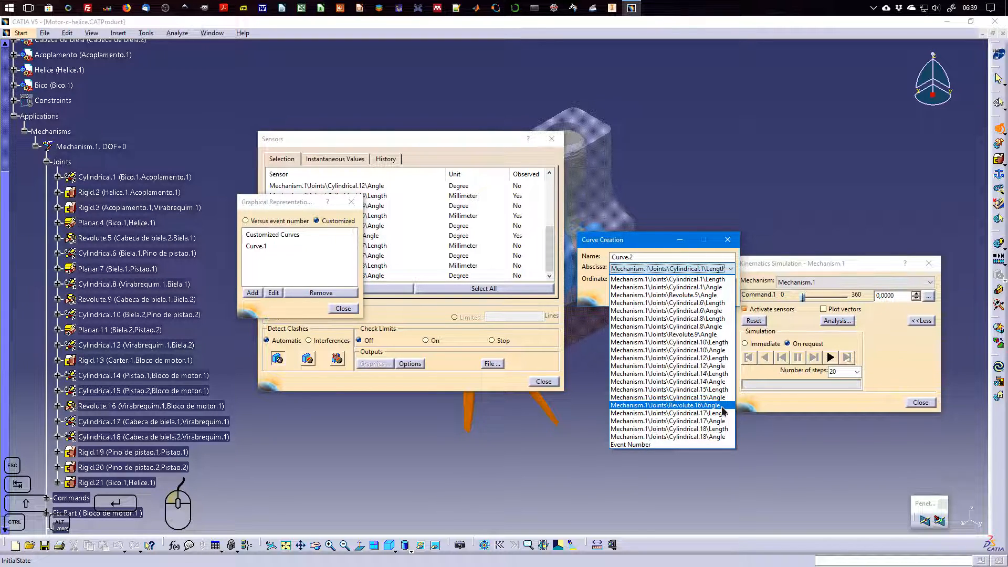
{"action": "left_click", "coordinate": [722, 406]}
{"action": "left_click", "coordinate": [708, 281]}
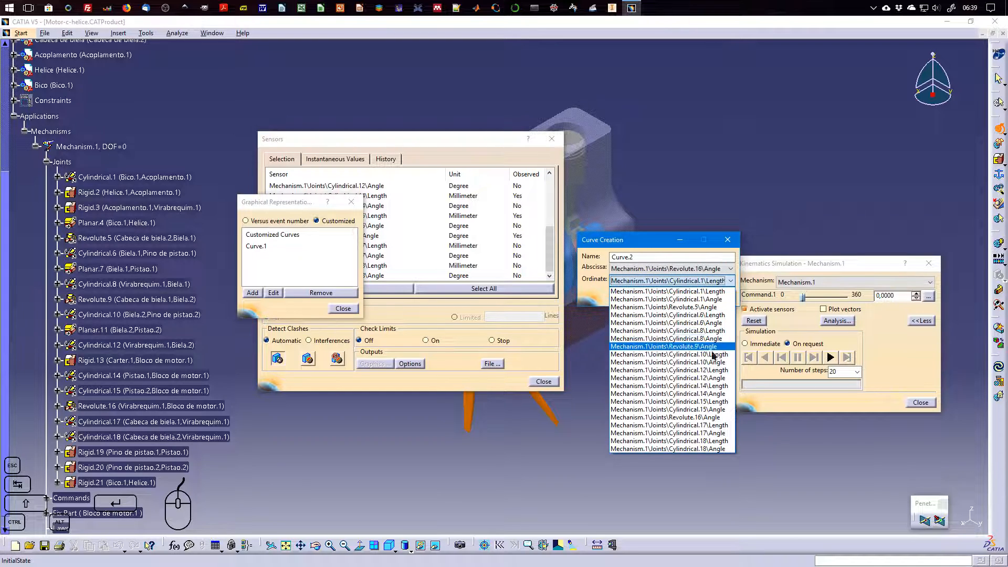
{"action": "left_click", "coordinate": [710, 402]}
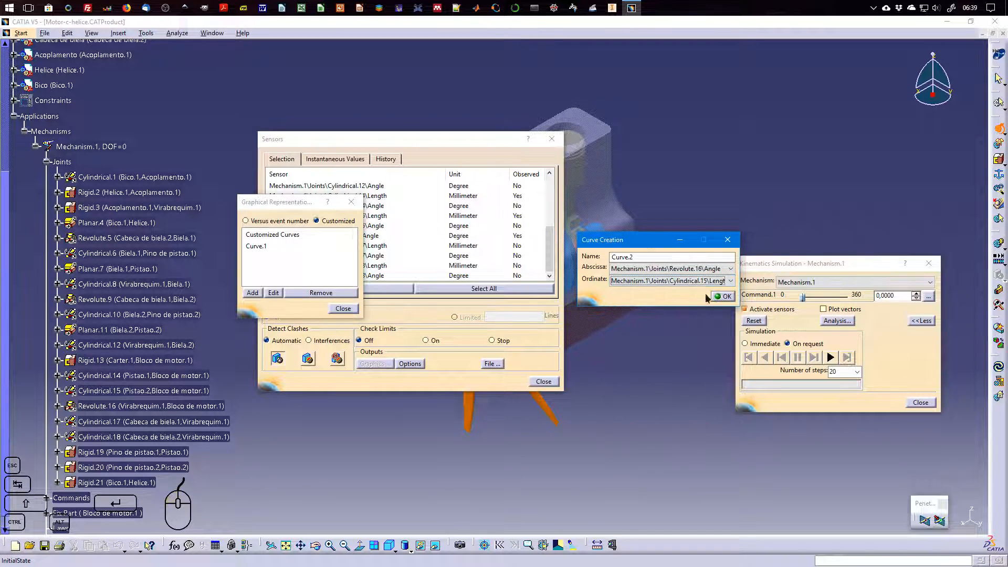
{"action": "left_click", "coordinate": [726, 296]}
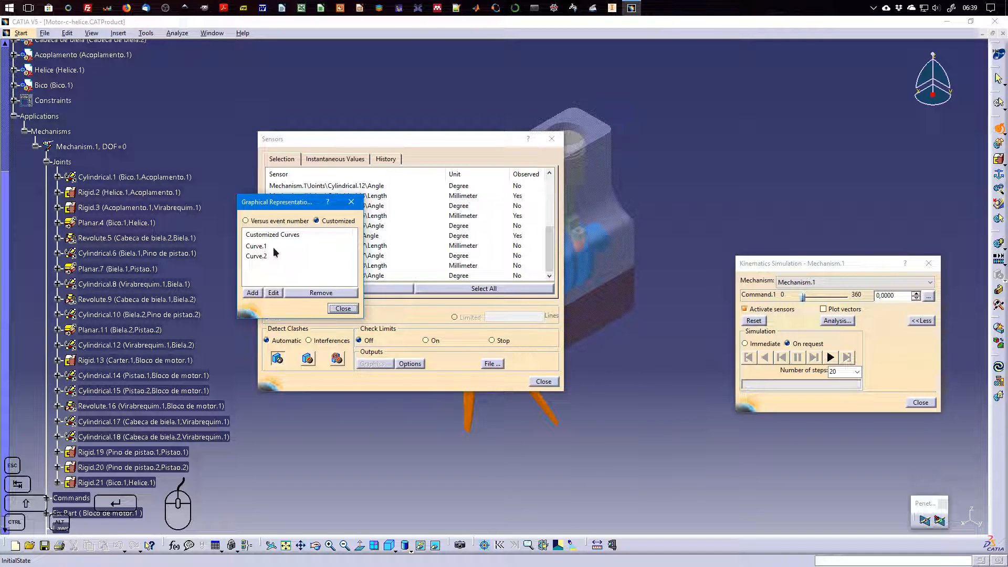
{"action": "left_click", "coordinate": [345, 309]}
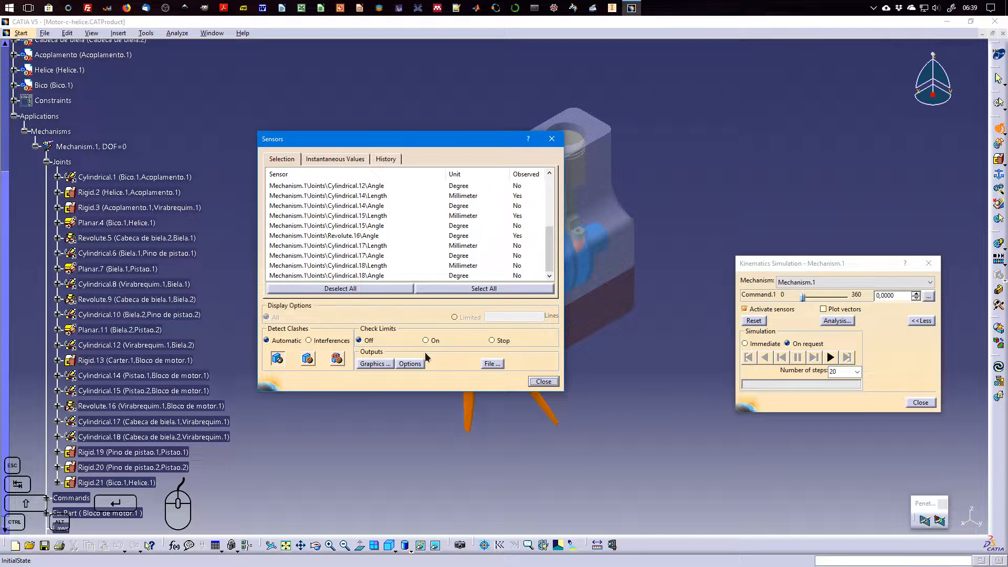
Move the Sensors dialog clear of the engine, reopen it by reactivating the sensors, and check its list of customized curves
{"action": "left_click_drag", "start_coordinate": [411, 140], "coordinate": [178, 79]}
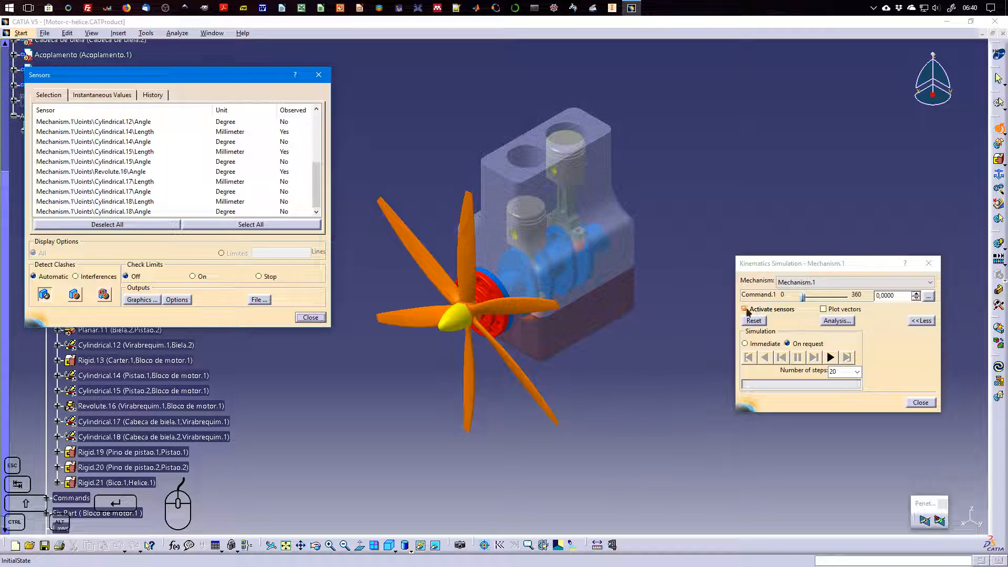
{"action": "left_click", "coordinate": [310, 317]}
{"action": "left_click", "coordinate": [772, 309]}
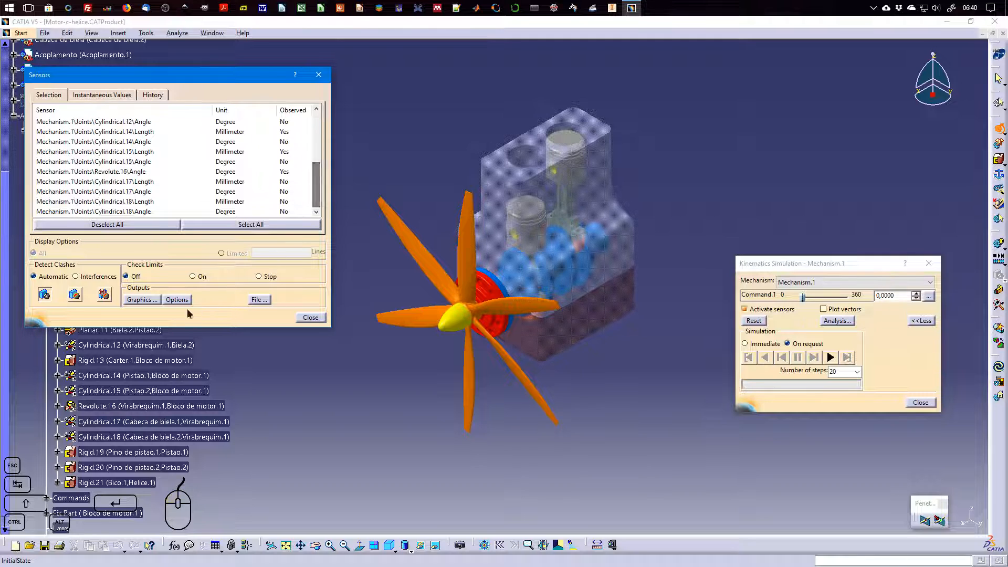
{"action": "left_click", "coordinate": [150, 300]}
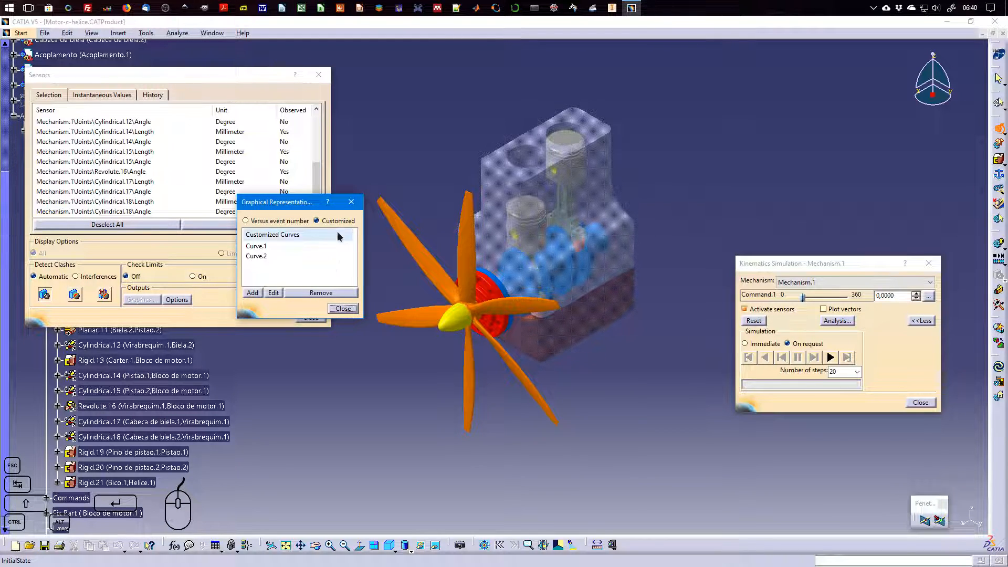
{"action": "left_click", "coordinate": [343, 309]}
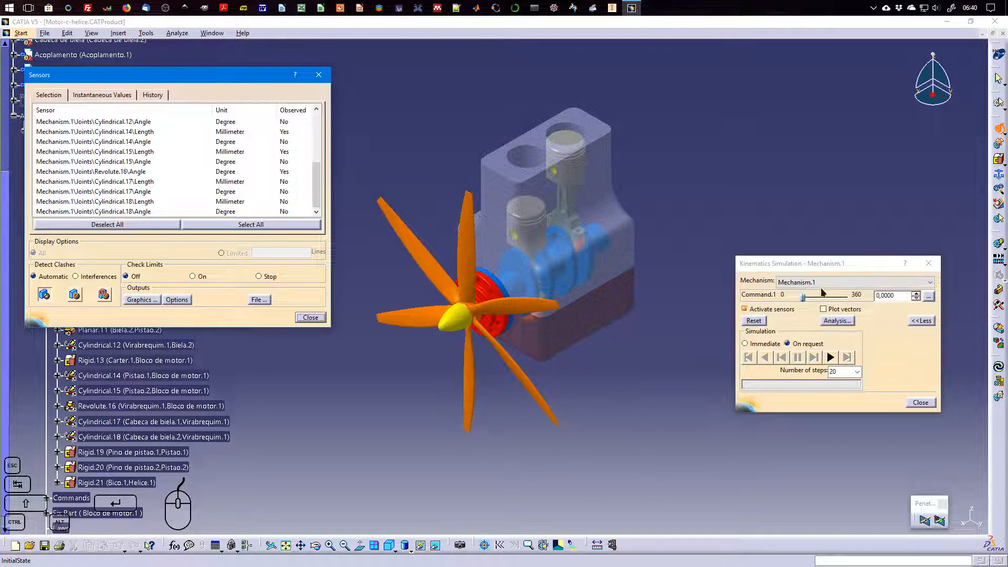
Run the simulation with Command.1 set to 360 and 100 steps, and reset the mechanism
{"action": "left_click_drag", "start_coordinate": [803, 297], "coordinate": [858, 297]}
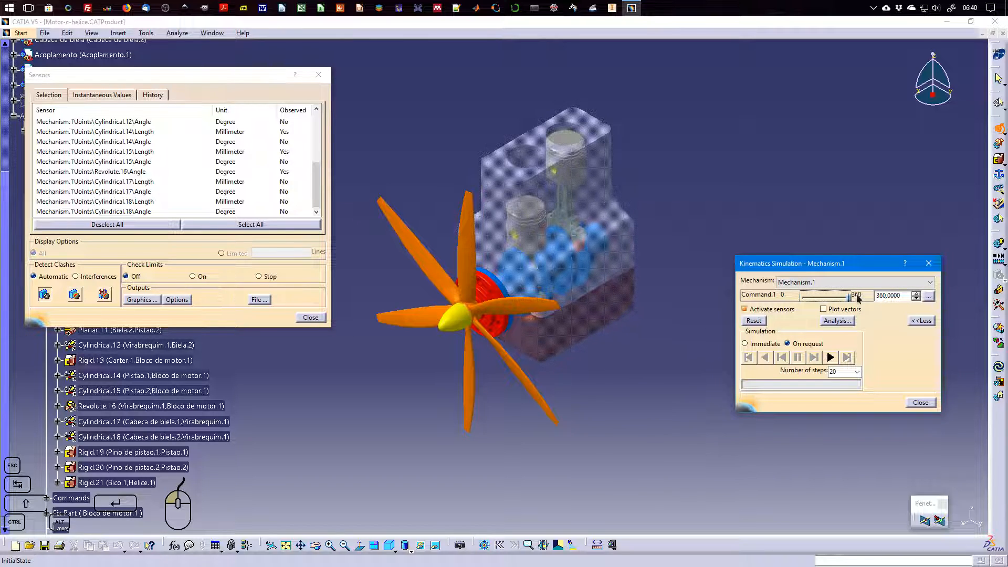
{"action": "left_click", "coordinate": [858, 371]}
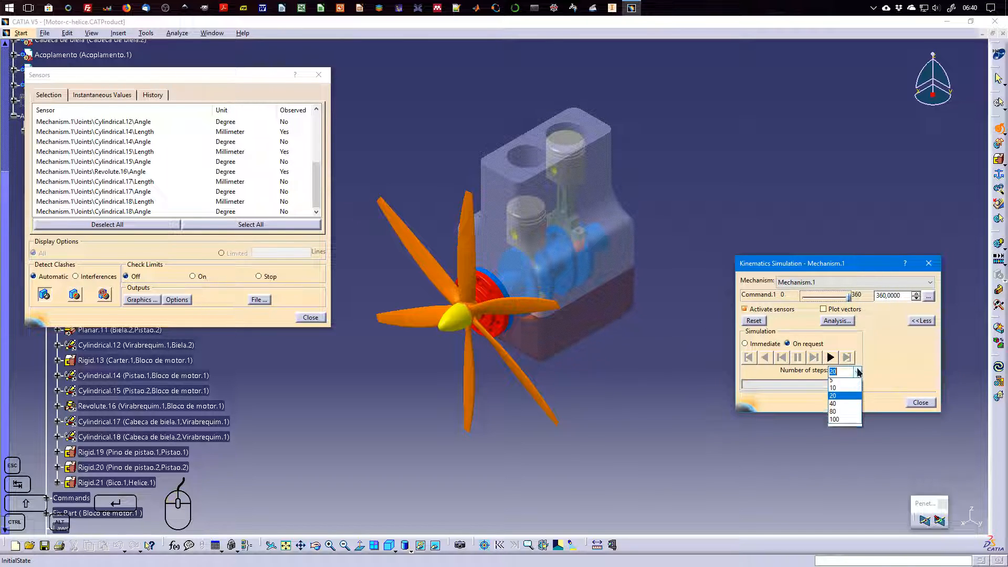
{"action": "left_click", "coordinate": [851, 423]}
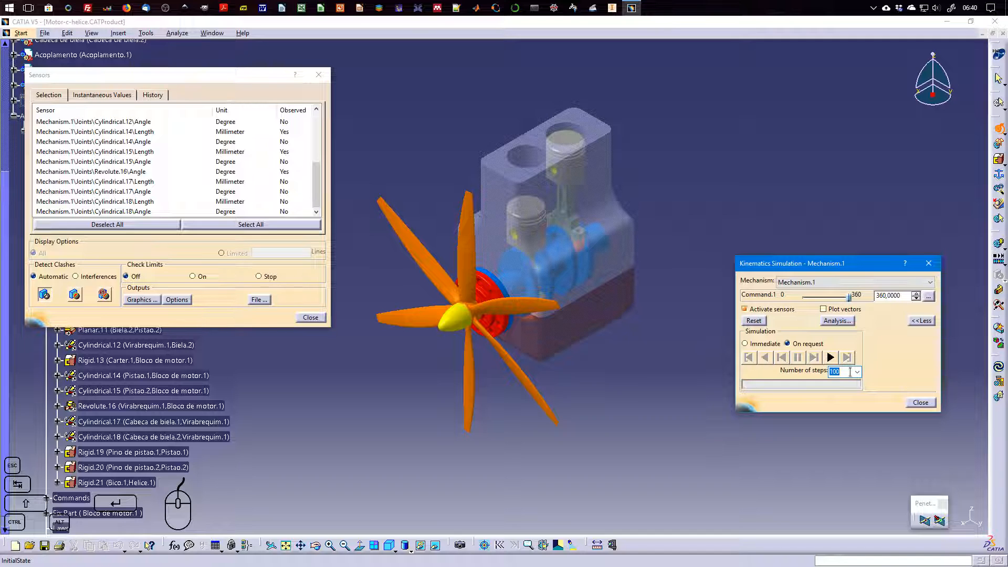
{"action": "left_click", "coordinate": [829, 357]}
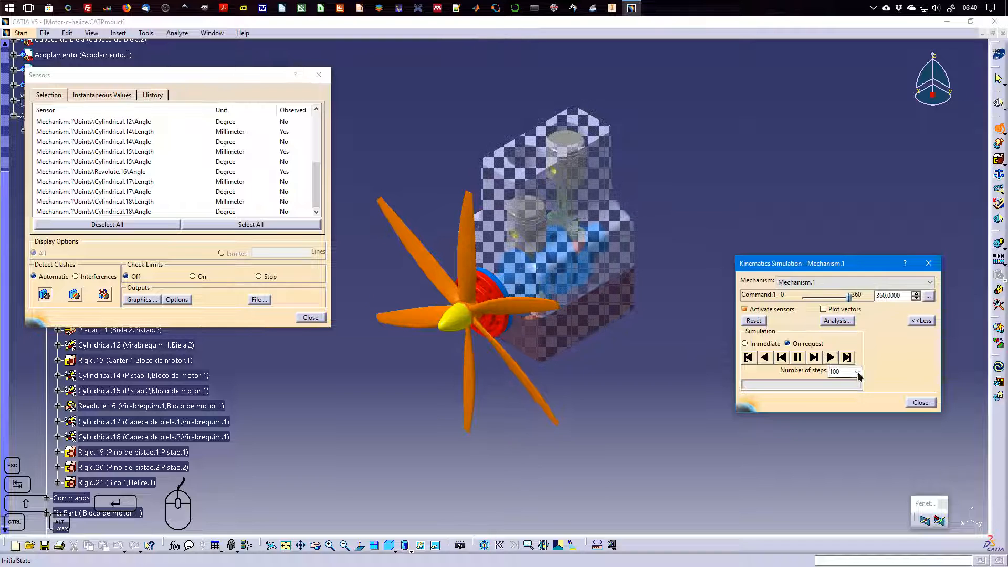
{"action": "left_click", "coordinate": [754, 321]}
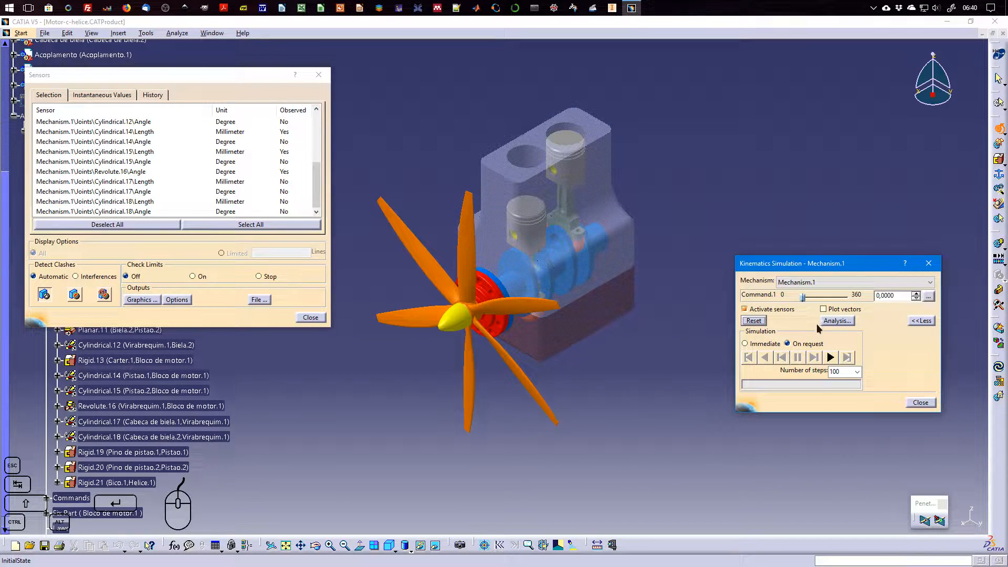
Review the instantaneous values and recorded history of the observed sensors, clear the history, and return to the instantaneous values
{"action": "left_click_drag", "start_coordinate": [107, 79], "coordinate": [341, 179]}
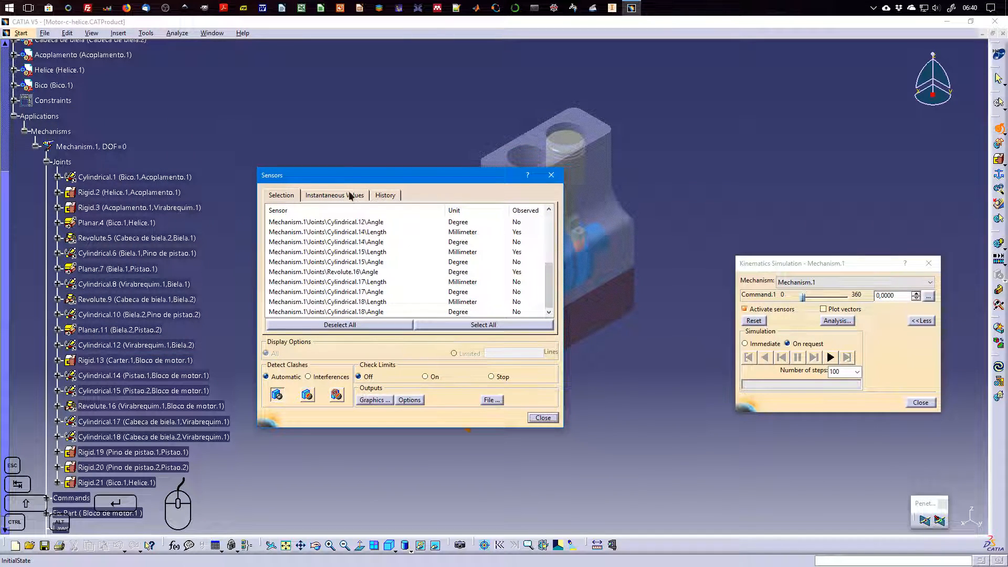
{"action": "left_click", "coordinate": [350, 194]}
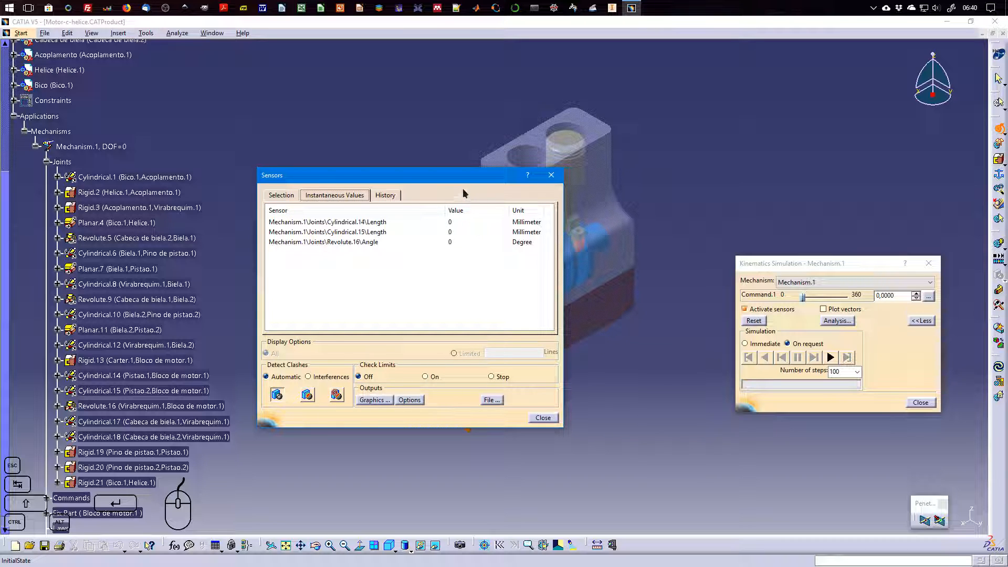
{"action": "left_click", "coordinate": [385, 195]}
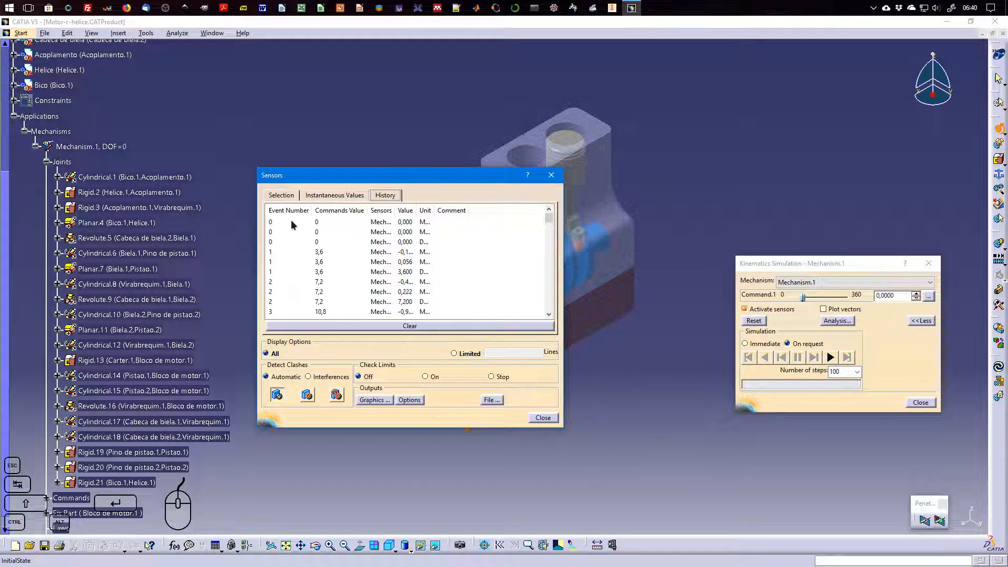
{"action": "left_click", "coordinate": [410, 326]}
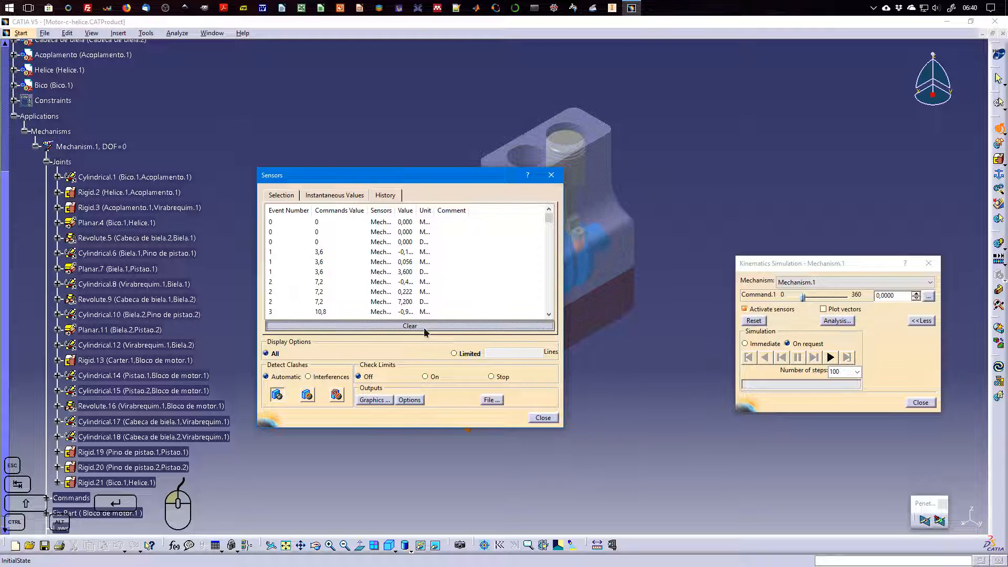
{"action": "left_click", "coordinate": [335, 195]}
{"action": "left_click_drag", "start_coordinate": [461, 169], "coordinate": [231, 91]}
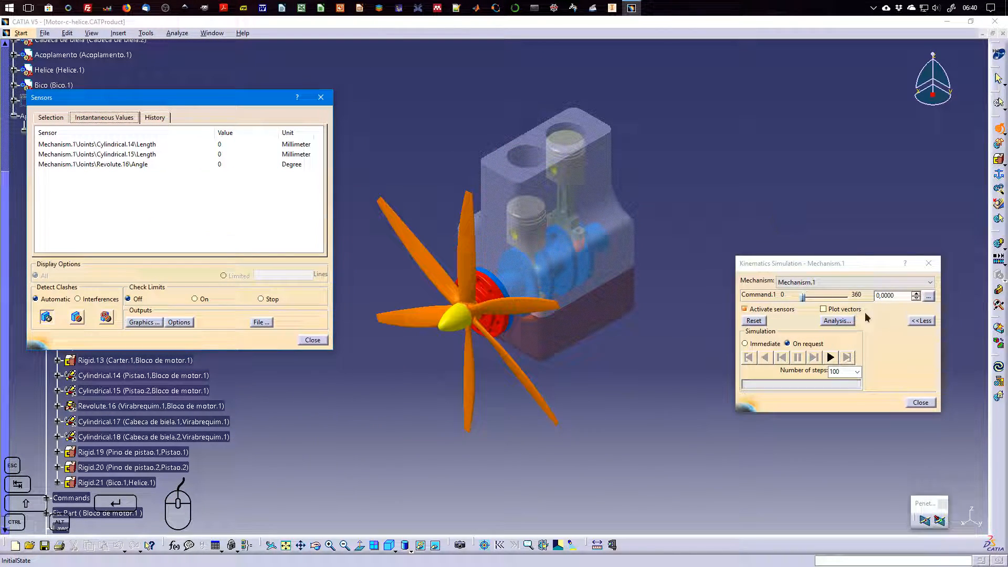
Run the simulation with Command.1 set to 360 and 180 steps, and show the recorded sensor history
{"action": "left_click", "coordinate": [858, 372]}
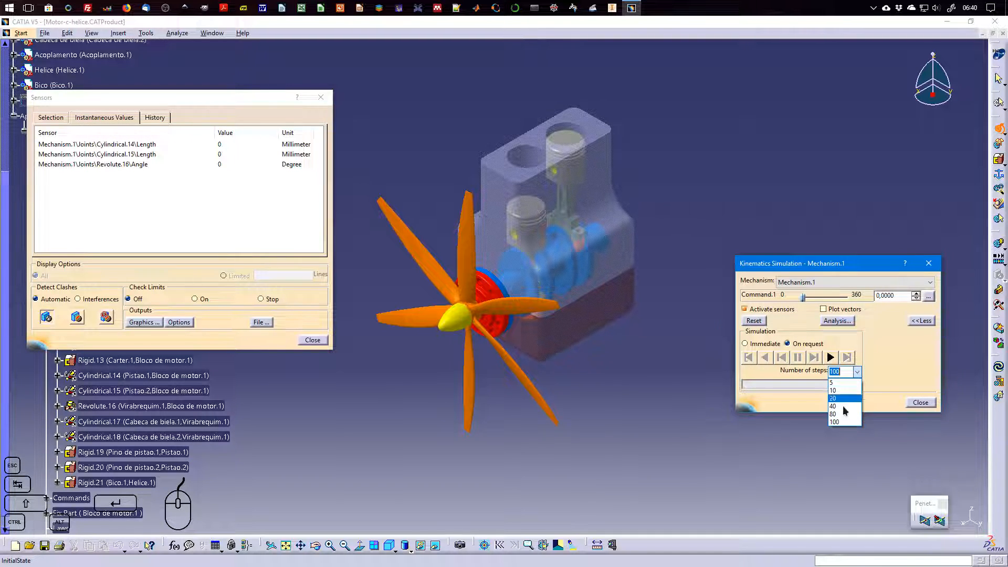
{"action": "left_click", "coordinate": [841, 372]}
{"action": "left_click_drag", "start_coordinate": [842, 372], "coordinate": [824, 373]}
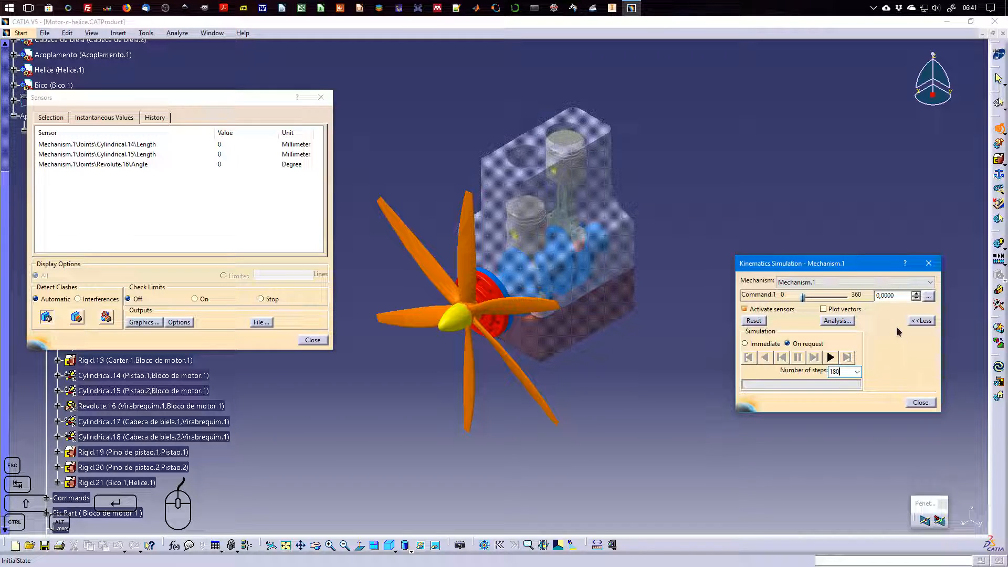
{"action": "left_click_drag", "start_coordinate": [122, 105], "coordinate": [146, 160]}
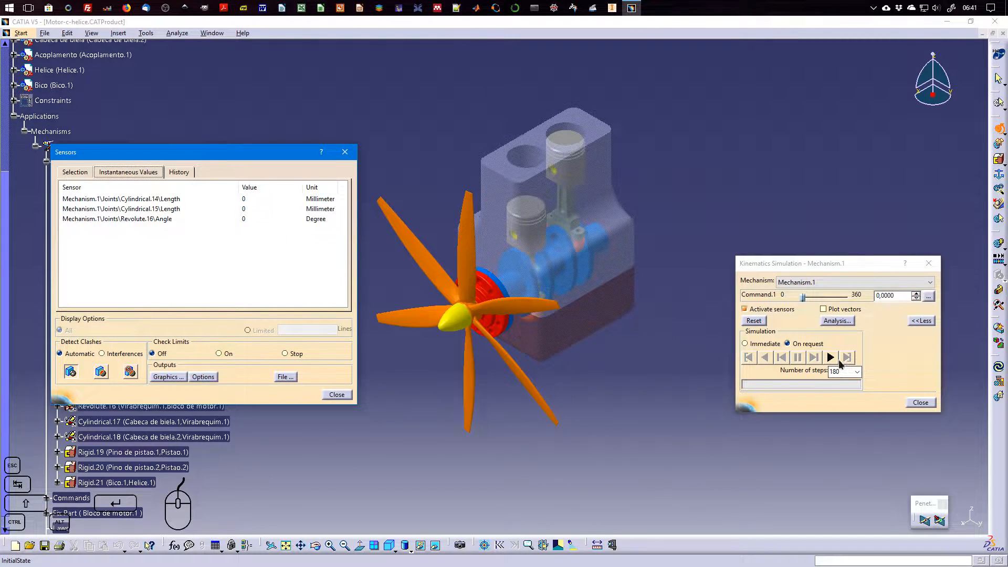
{"action": "left_click", "coordinate": [830, 357]}
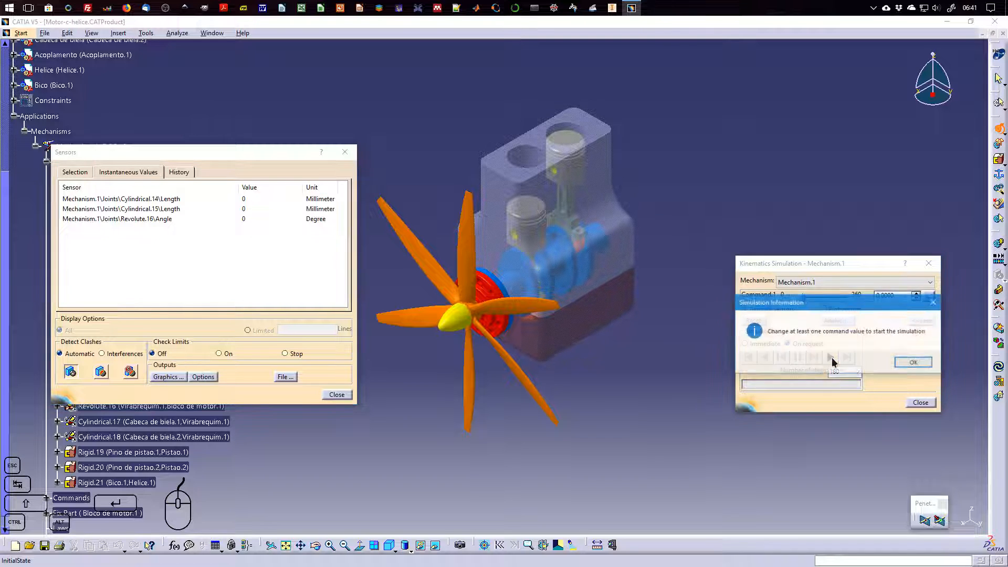
{"action": "left_click", "coordinate": [912, 363]}
{"action": "left_click_drag", "start_coordinate": [807, 298], "coordinate": [851, 297]}
{"action": "left_click", "coordinate": [830, 356]}
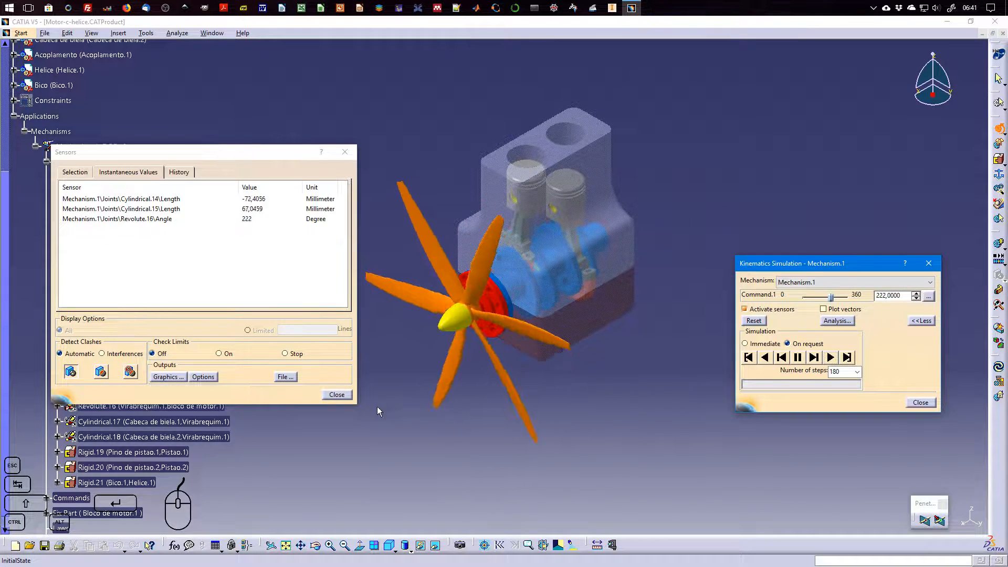
{"action": "left_click", "coordinate": [180, 171]}
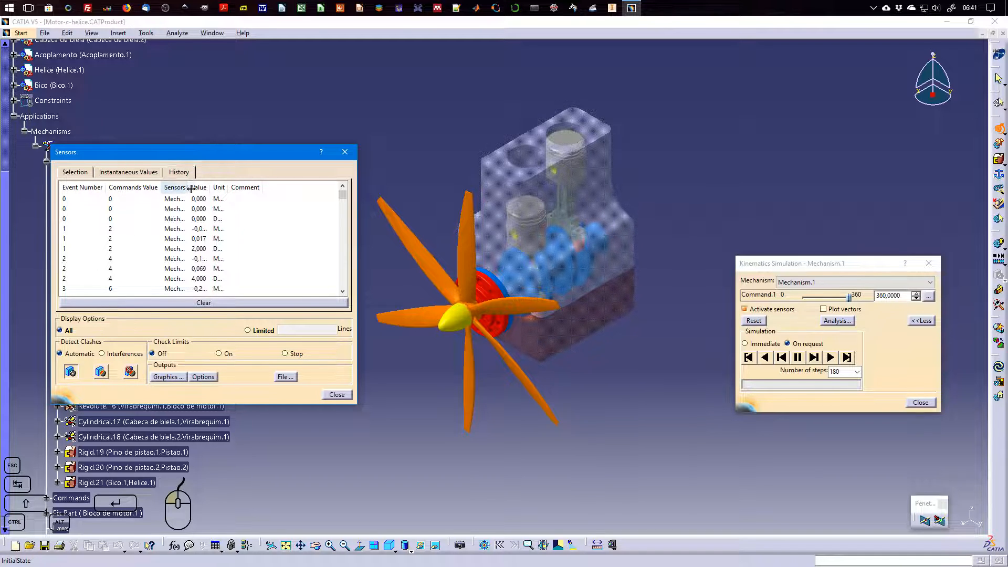
Widen the Sensors column of the recorded history to read the full sensor names, and return to the instantaneous values
{"action": "left_click_drag", "start_coordinate": [189, 188], "coordinate": [288, 188]}
{"action": "left_click_drag", "start_coordinate": [162, 187], "coordinate": [133, 185]}
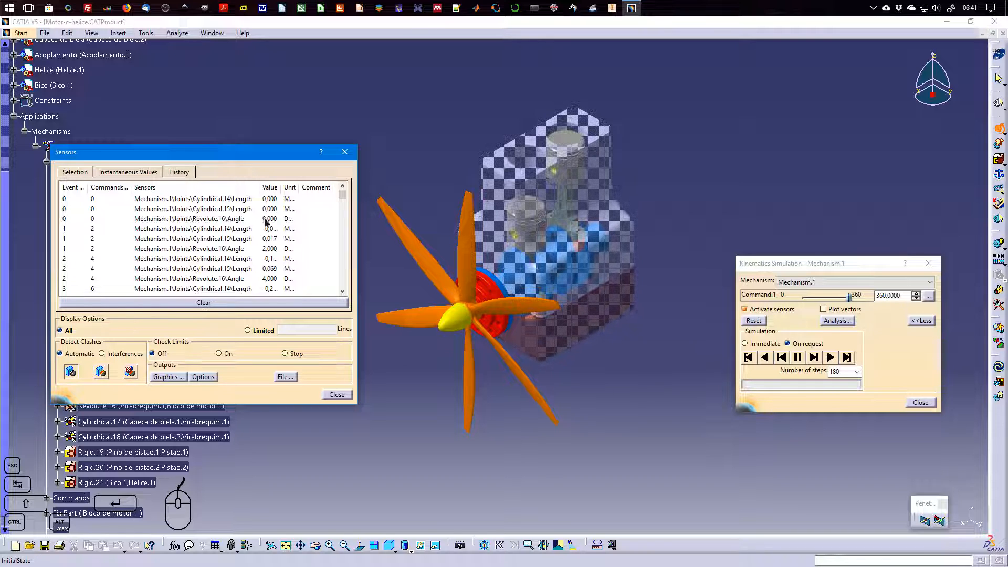
{"action": "mouse_move", "coordinate": [342, 195]}
{"action": "left_mouse_down"}
{"action": "mouse_move", "coordinate": [345, 292]}
{"action": "mouse_move", "coordinate": [343, 195]}
{"action": "left_mouse_up"}
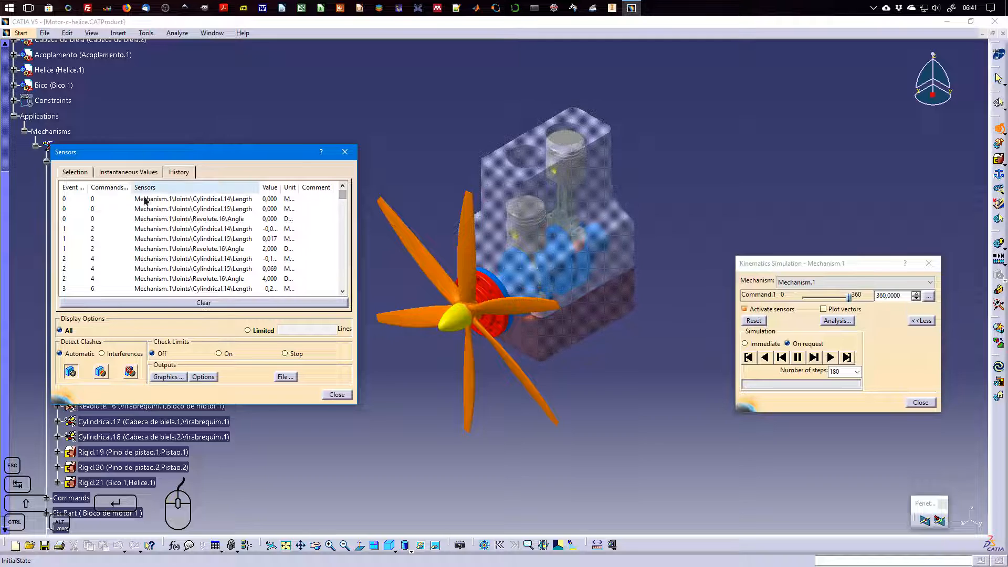
{"action": "left_click", "coordinate": [119, 170]}
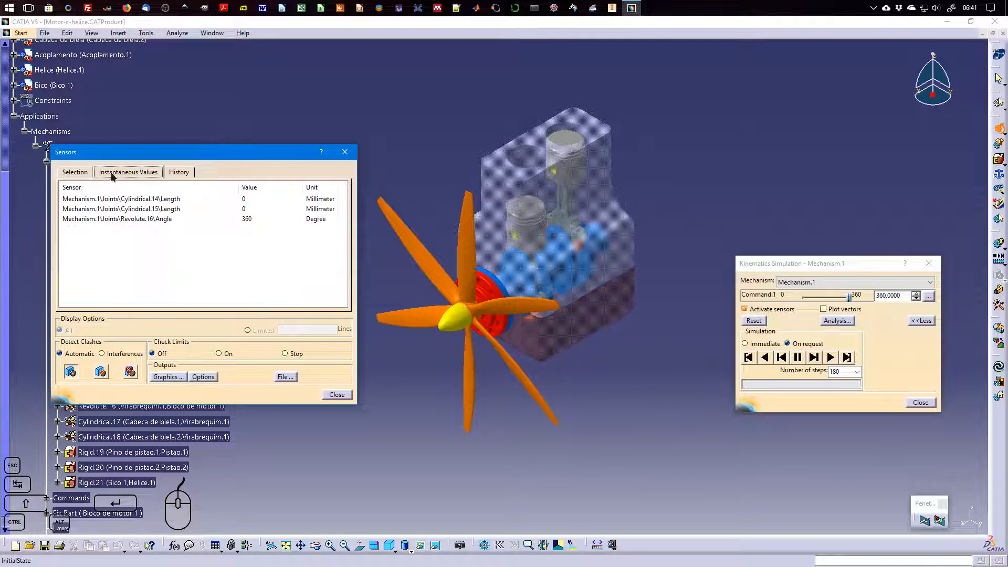
Plot the recorded sensors, move the Multiplot window clear, and examine the Cylindrical.14 and Cylindrical.15 length curves against the Revolute.16 angle
{"action": "left_click", "coordinate": [166, 377]}
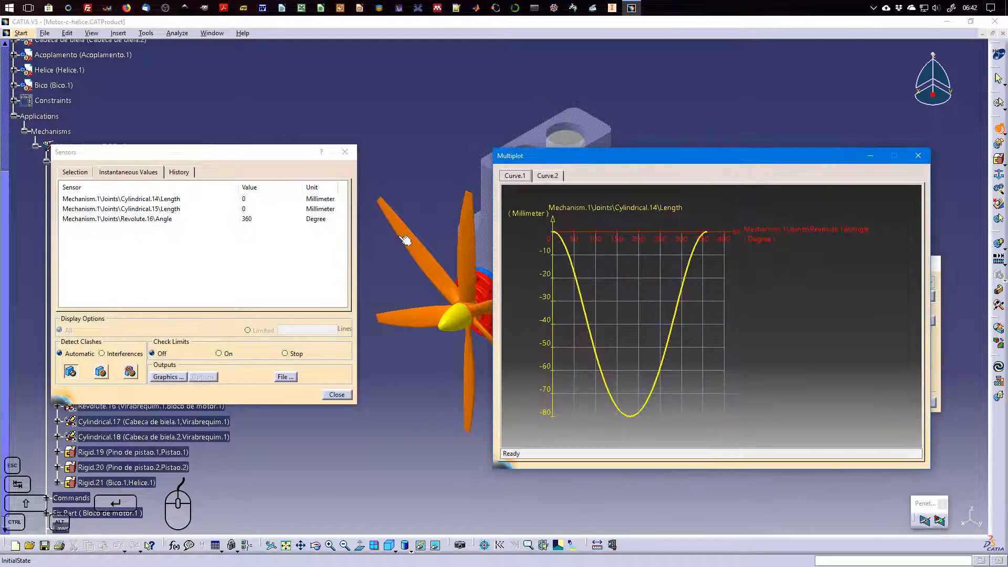
{"action": "left_click_drag", "start_coordinate": [589, 163], "coordinate": [197, 123]}
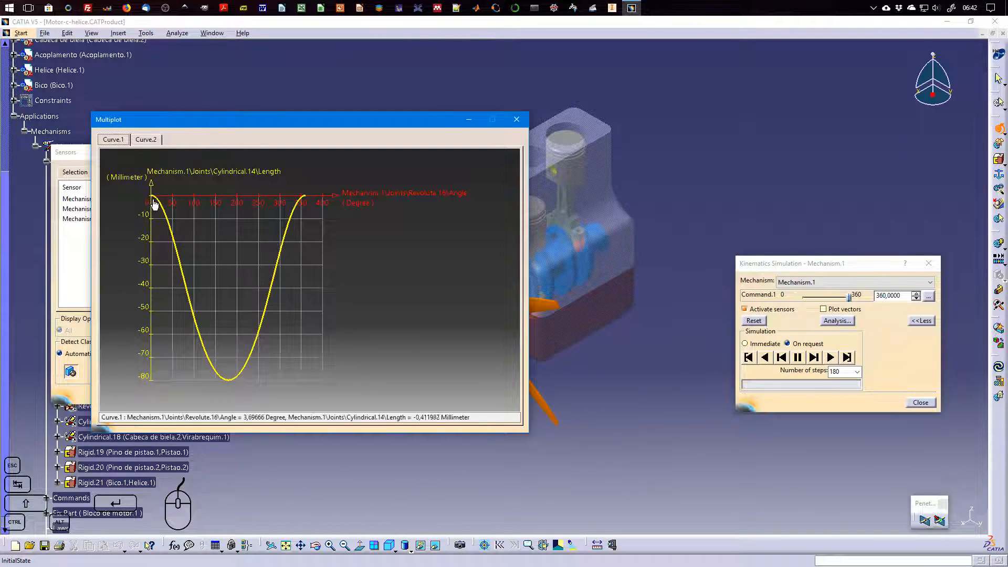
{"action": "left_click_drag", "start_coordinate": [307, 125], "coordinate": [281, 206]}
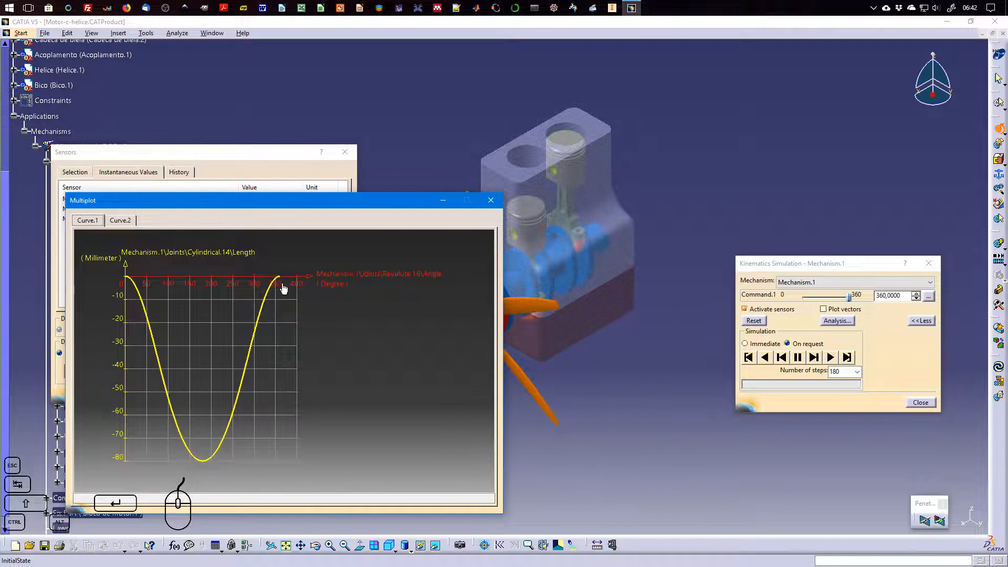
{"action": "left_click", "coordinate": [121, 220]}
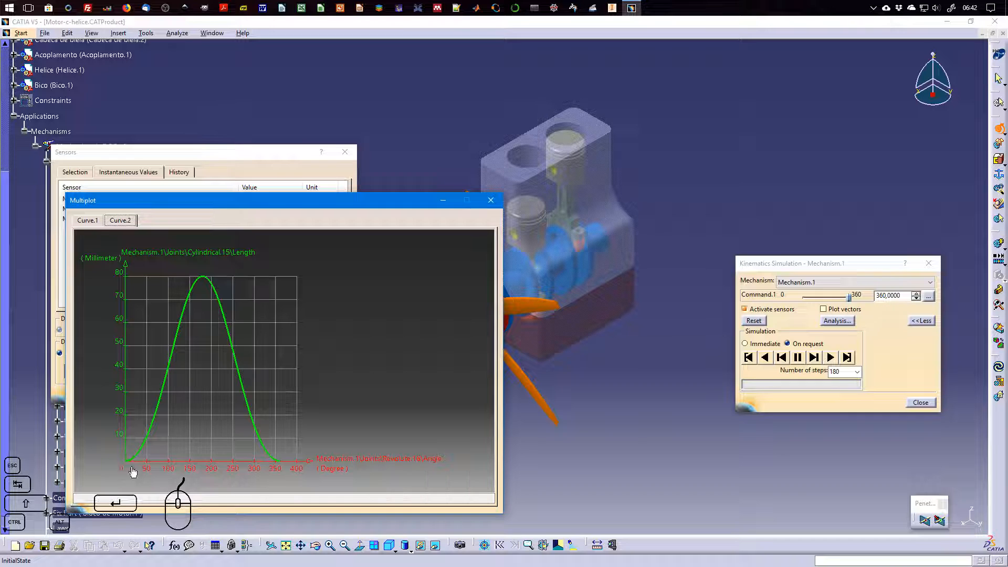
{"action": "mouse_move", "coordinate": [190, 298]}
{"action": "left_click", "coordinate": [87, 220]}
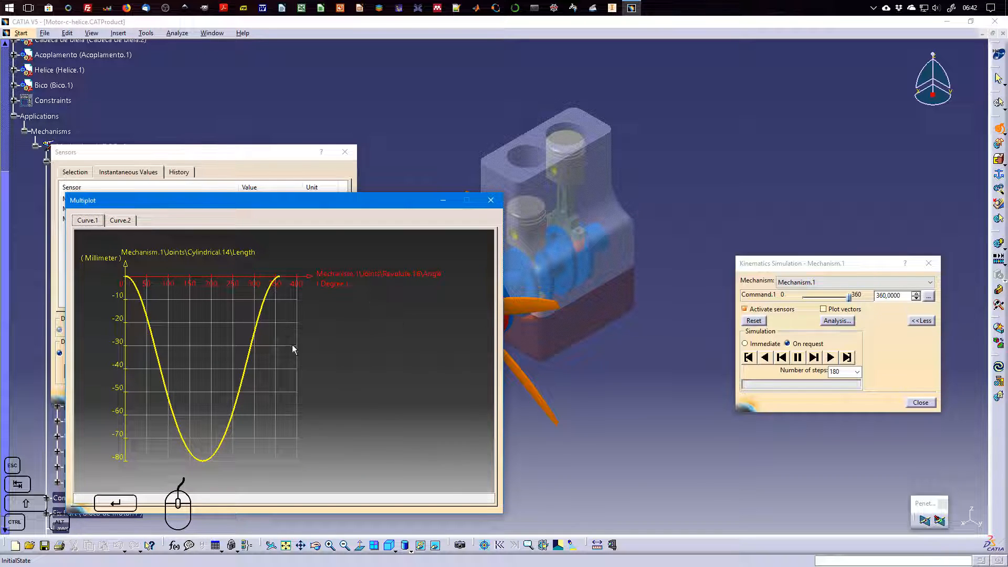
Try rescaling and reframing the Curve.1 plot, compare it with Curve.2, and close the Multiplot window
{"action": "middle_click_drag", "start_coordinate": [200, 329], "coordinate": [248, 340]}
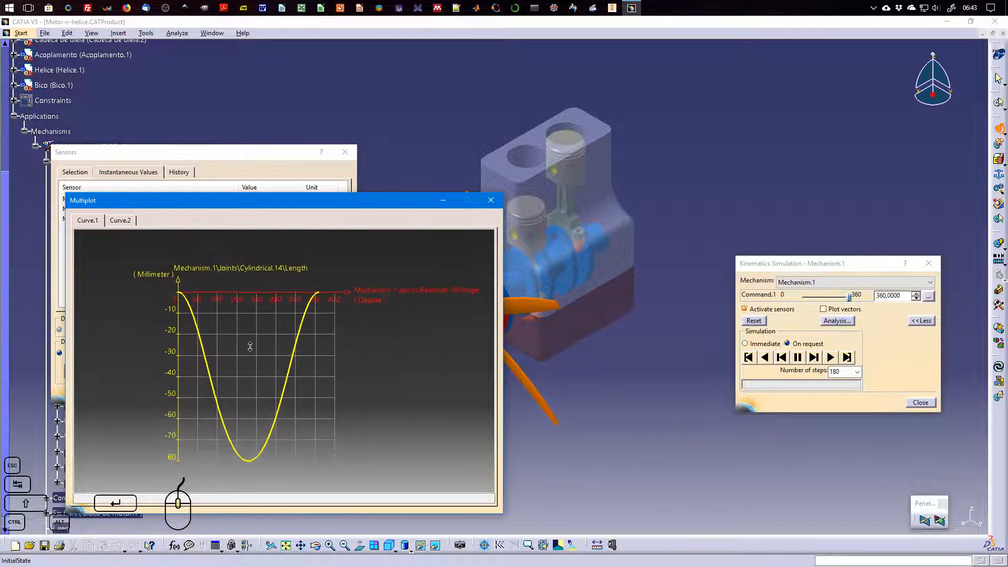
{"action": "right_click", "coordinate": [262, 334]}
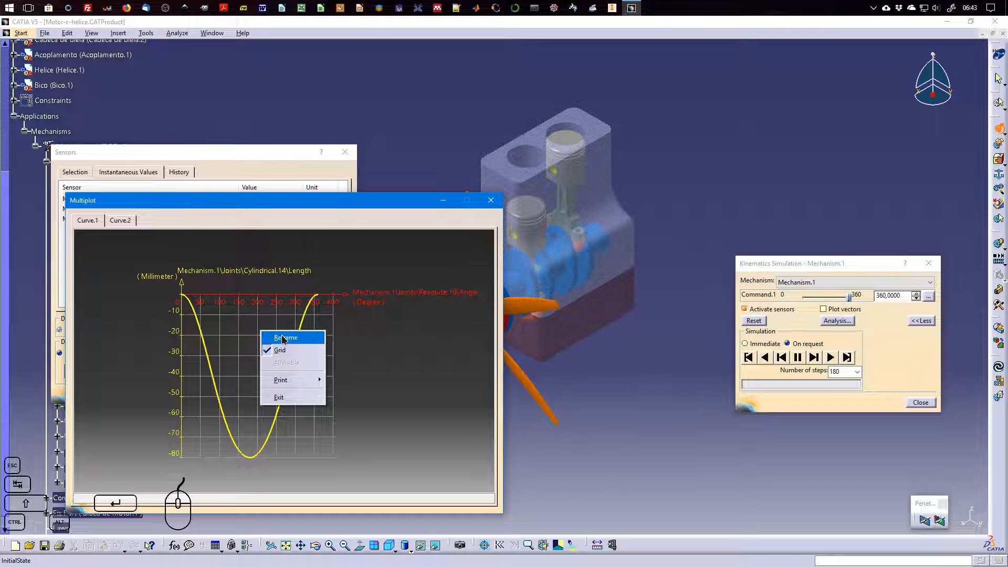
{"action": "left_click", "coordinate": [283, 338]}
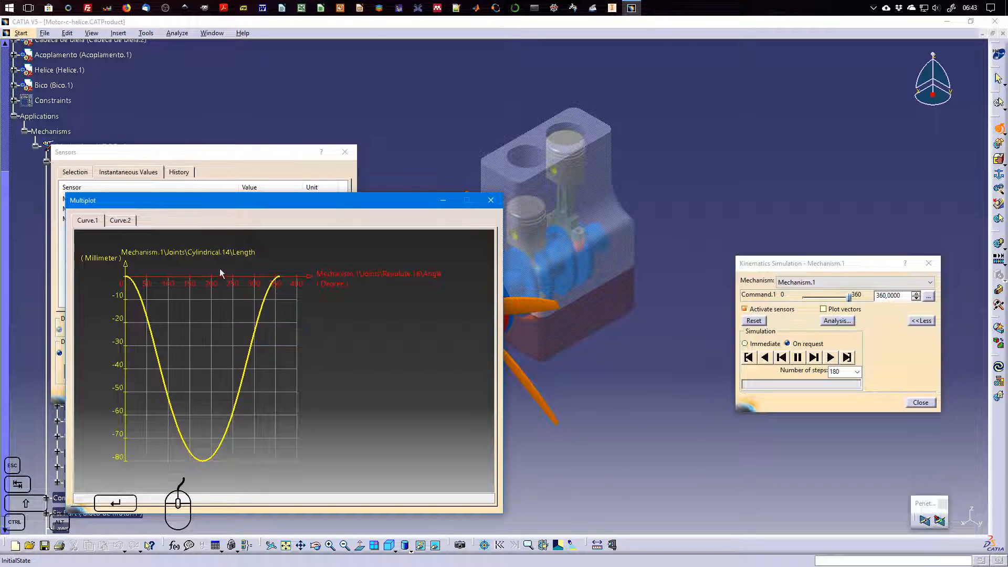
{"action": "left_click", "coordinate": [122, 221]}
{"action": "left_click", "coordinate": [96, 221]}
{"action": "left_click", "coordinate": [122, 220]}
{"action": "left_click", "coordinate": [491, 200]}
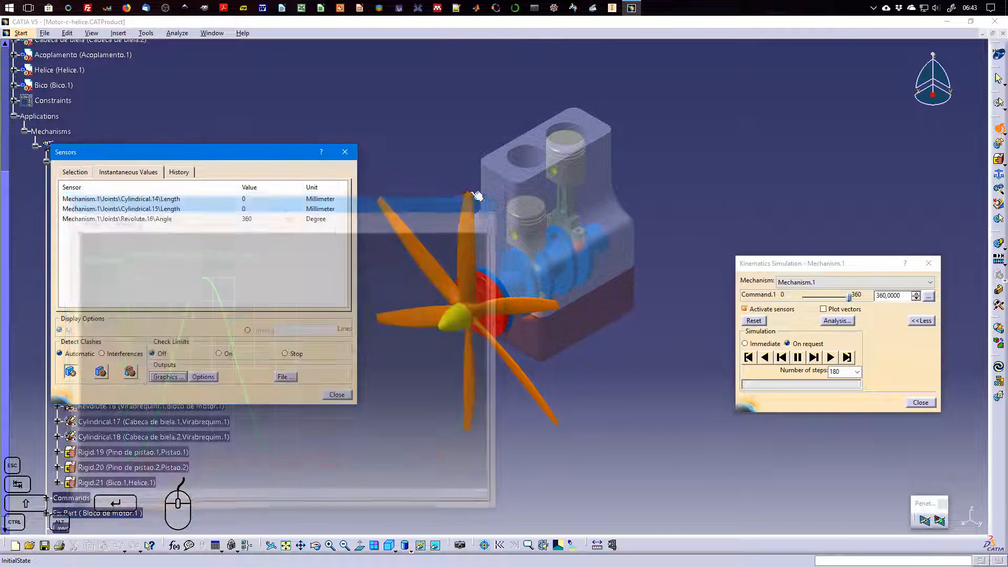
Check which file types are available for exporting the sensor data, and leave without saving
{"action": "left_click", "coordinate": [284, 377]}
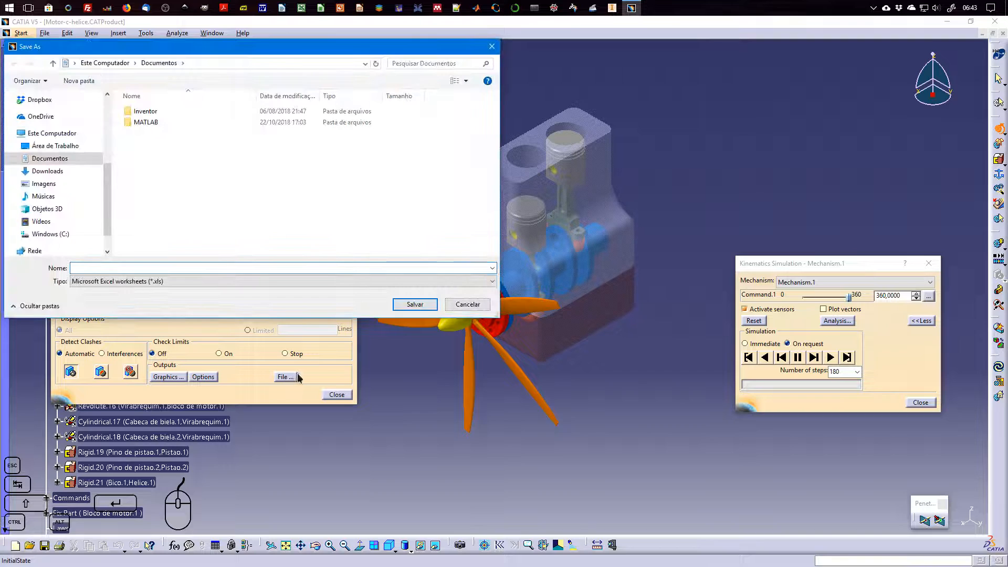
{"action": "left_click", "coordinate": [164, 282]}
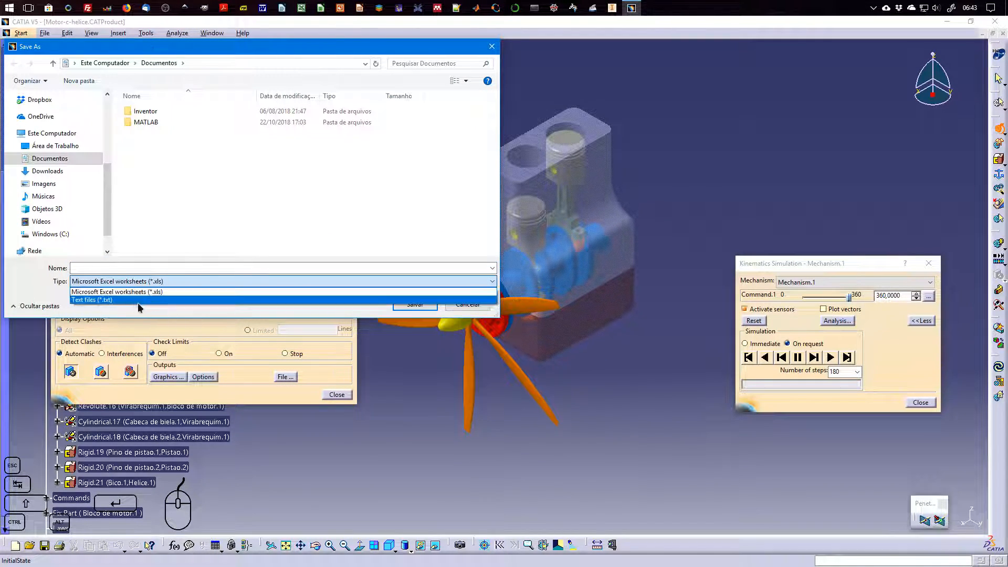
{"action": "left_click", "coordinate": [225, 246]}
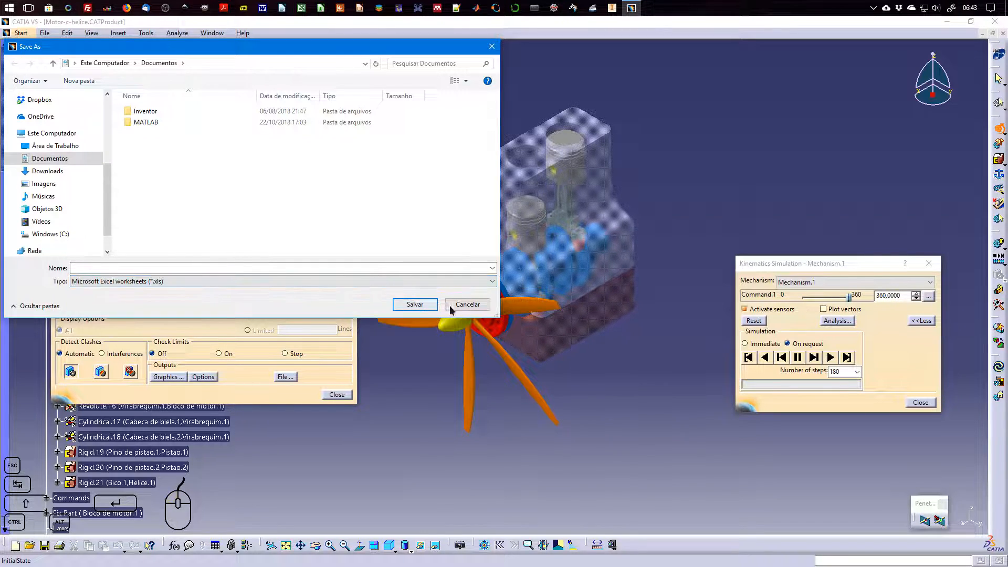
{"action": "left_click", "coordinate": [467, 304]}
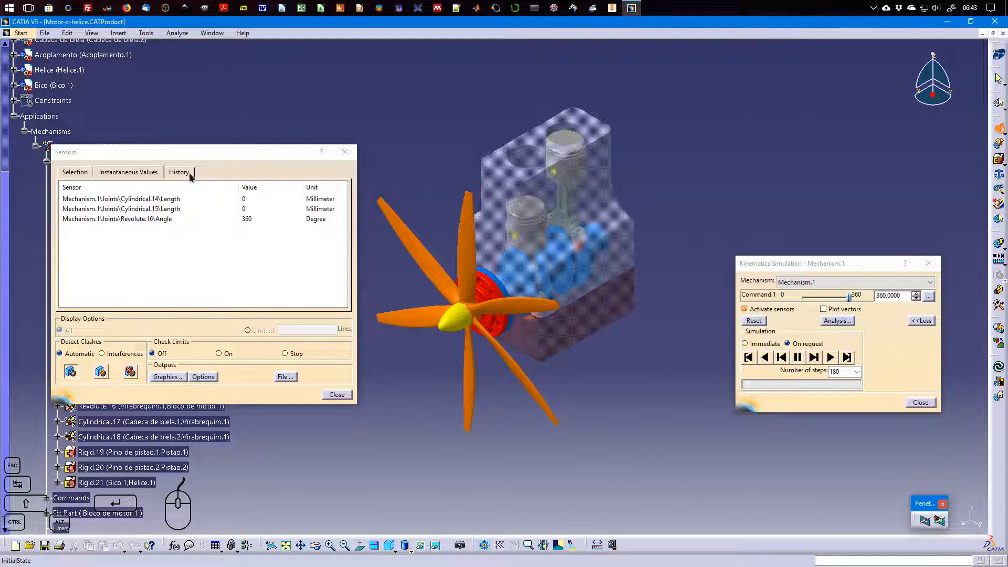
Close the Sensors and Kinematics Simulation dialogs, and collapse the Joints branch of Mechanism.1 in the specification tree
{"action": "left_click", "coordinate": [339, 397]}
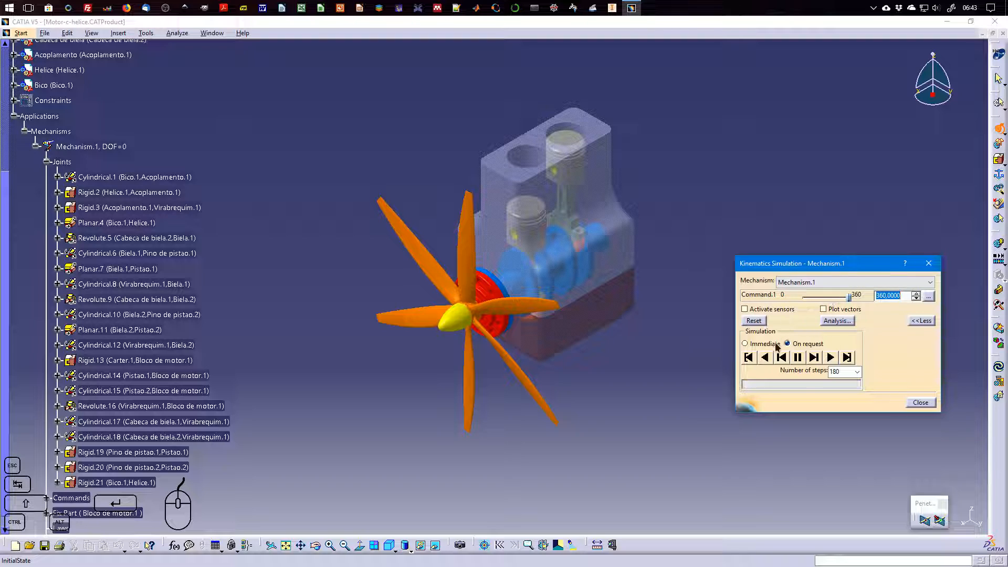
{"action": "left_click", "coordinate": [919, 403]}
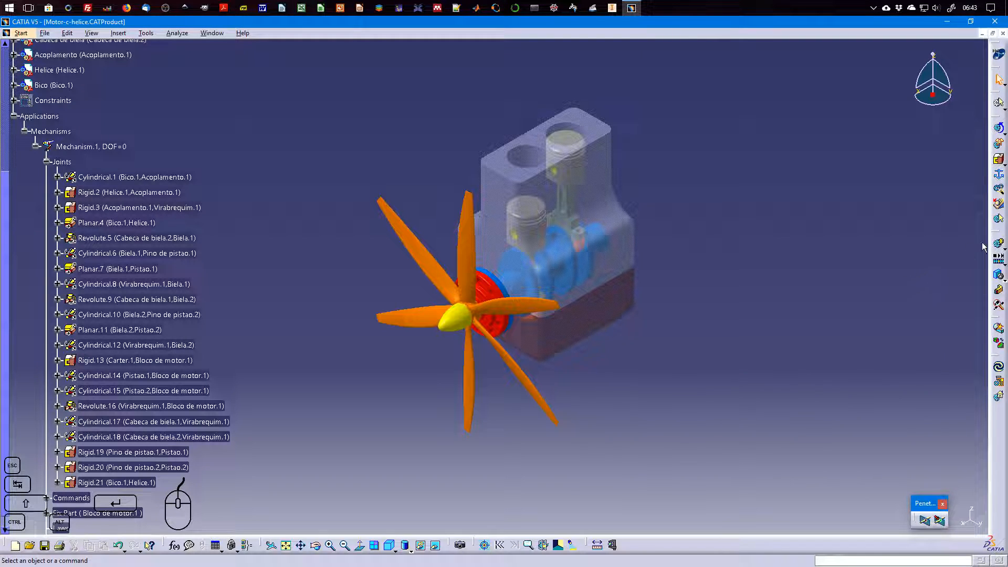
{"action": "scroll", "coordinate": [211, 165], "scroll_direction": "down", "scroll_amount": 1}
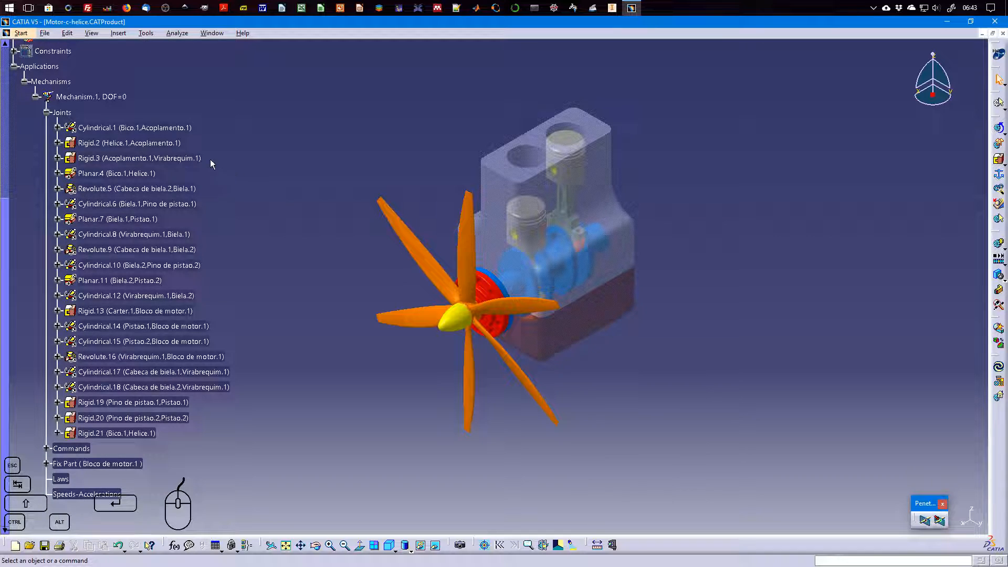
{"action": "left_click", "coordinate": [47, 114]}
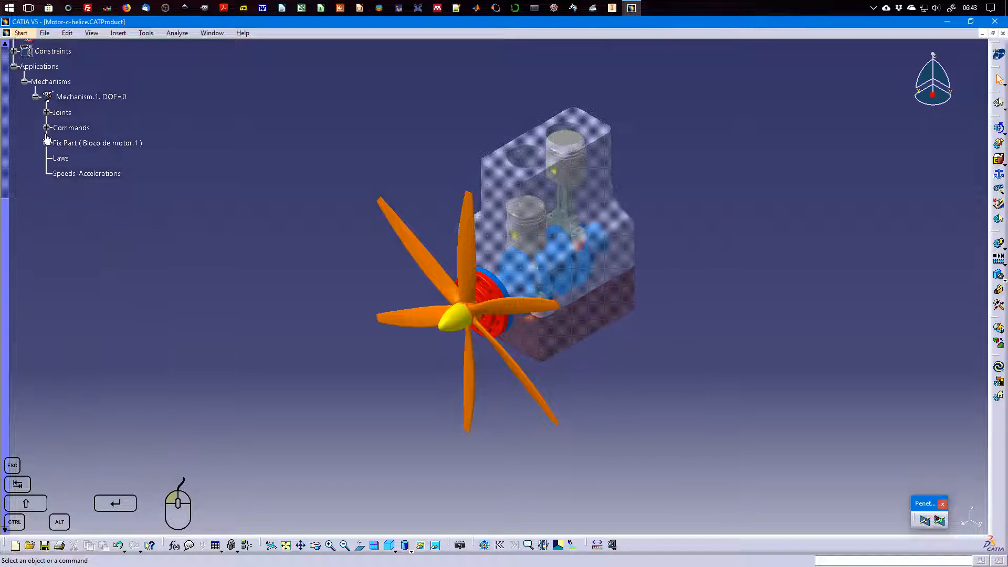
{"action": "scroll", "coordinate": [62, 137], "scroll_direction": "up", "scroll_amount": 3}
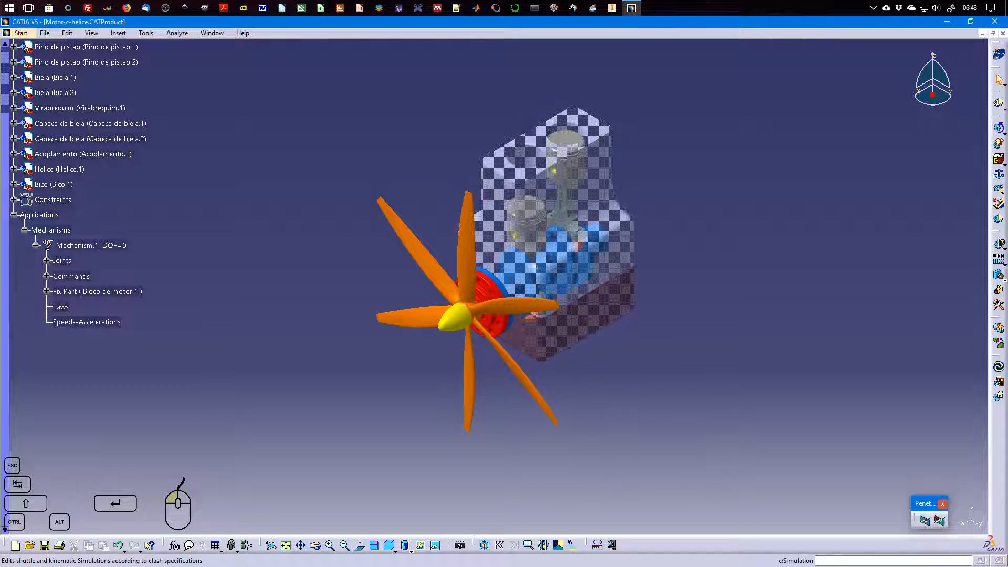
Create a simulation based on Mechanism.1, and arrange its Kinematics Simulation and Edit Simulation dialogs so that they do not overlap
{"action": "left_click", "coordinate": [999, 244]}
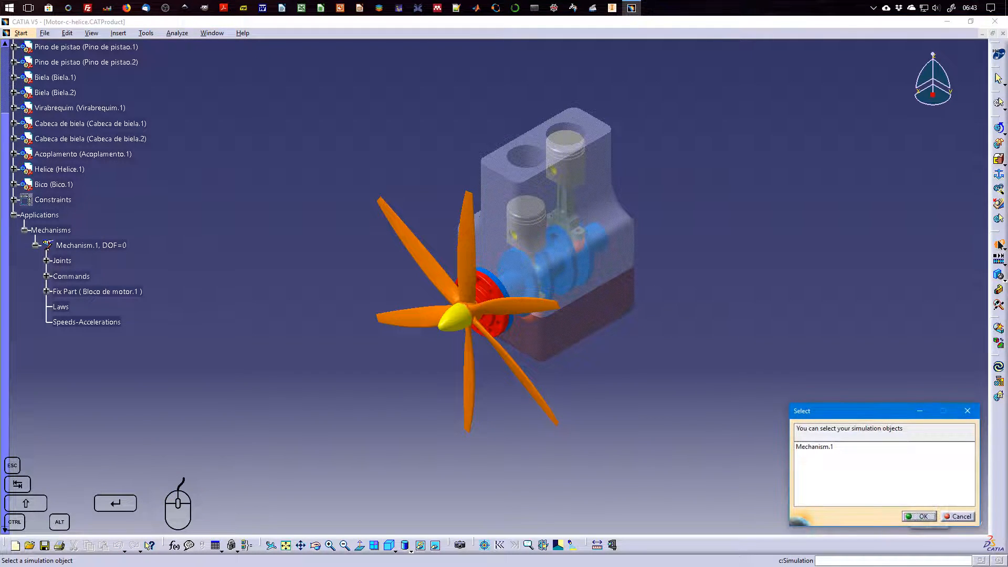
{"action": "left_click", "coordinate": [827, 447]}
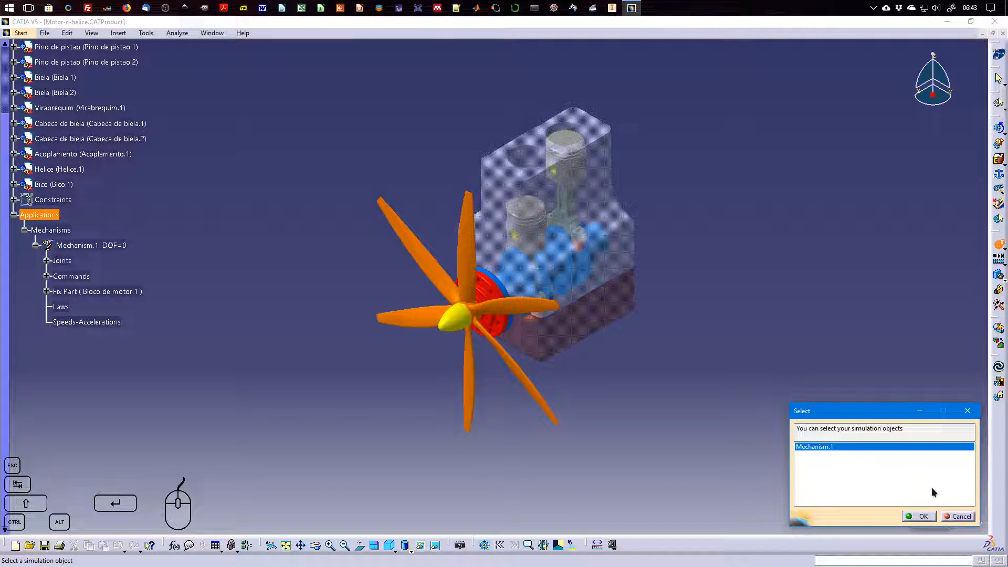
{"action": "left_click", "coordinate": [922, 516]}
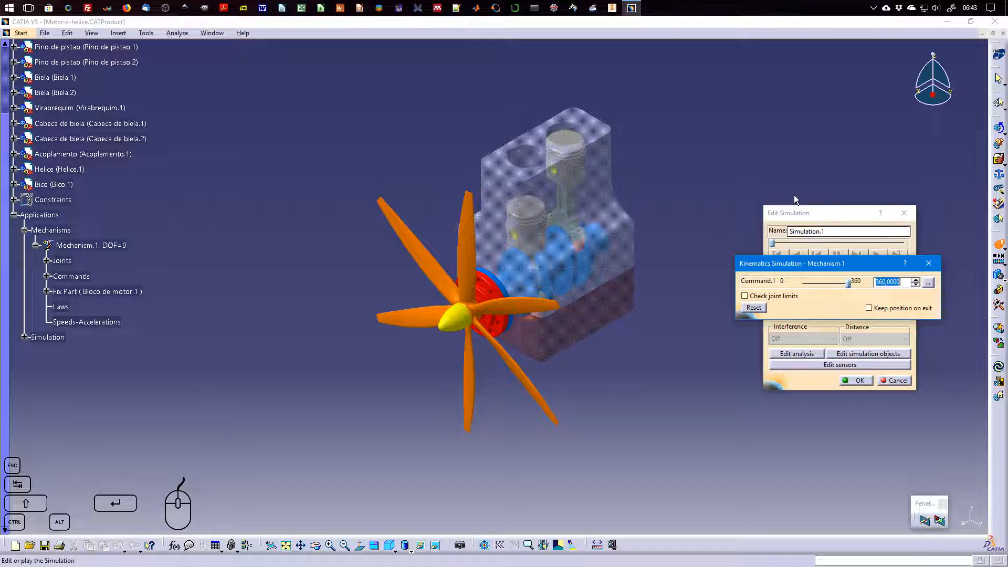
{"action": "left_click_drag", "start_coordinate": [817, 266], "coordinate": [813, 131]}
{"action": "left_click_drag", "start_coordinate": [806, 215], "coordinate": [807, 288]}
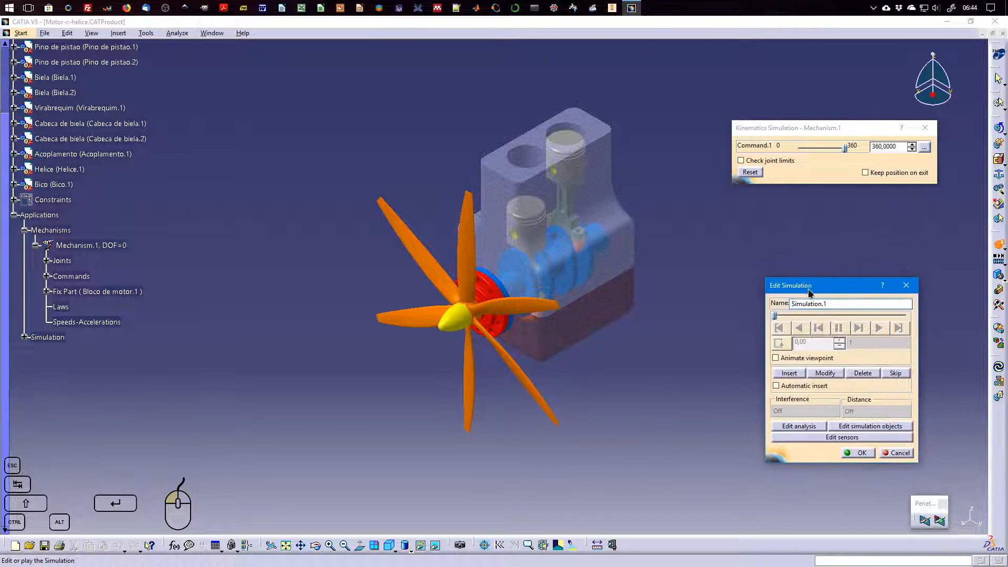
{"action": "left_click_drag", "start_coordinate": [798, 135], "coordinate": [801, 191]}
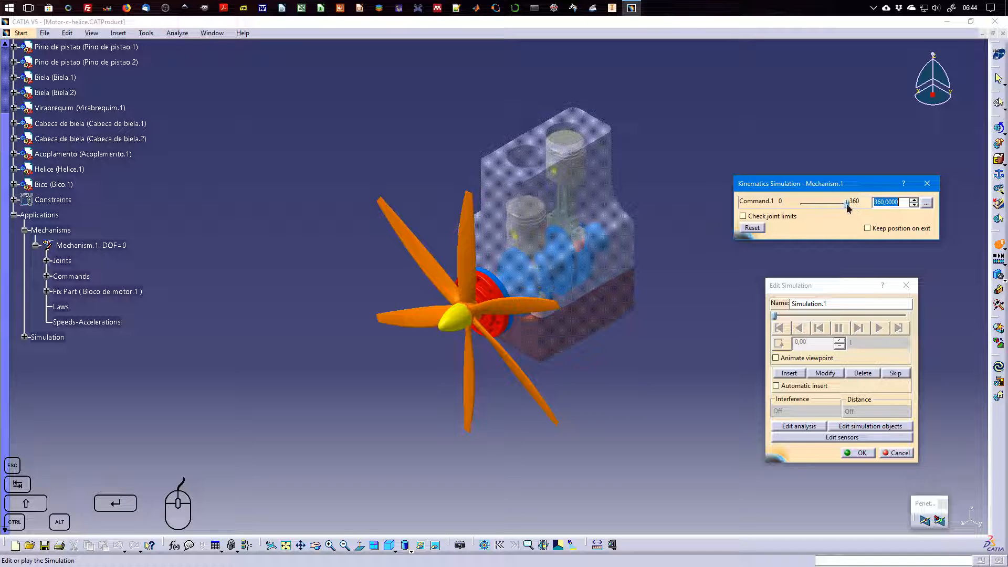
Try out the time slider of Simulation.1 while moving Command.1 to about 205 and back to 360
{"action": "mouse_move", "coordinate": [848, 208]}
{"action": "left_mouse_down"}
{"action": "mouse_move", "coordinate": [794, 209]}
{"action": "mouse_move", "coordinate": [856, 206]}
{"action": "left_mouse_up"}
{"action": "left_click", "coordinate": [776, 319]}
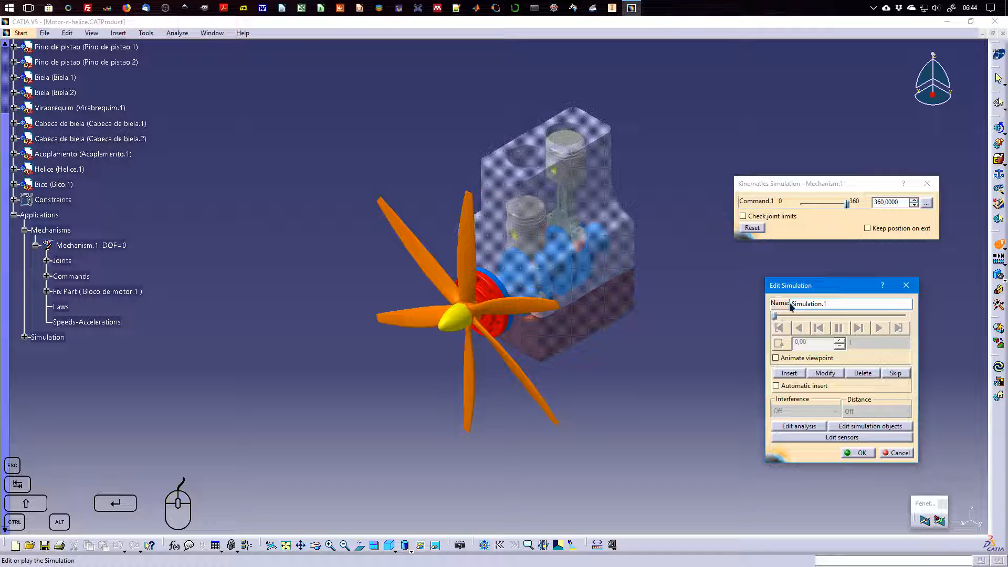
{"action": "left_click_drag", "start_coordinate": [846, 204], "coordinate": [827, 204]}
{"action": "left_click", "coordinate": [775, 315]}
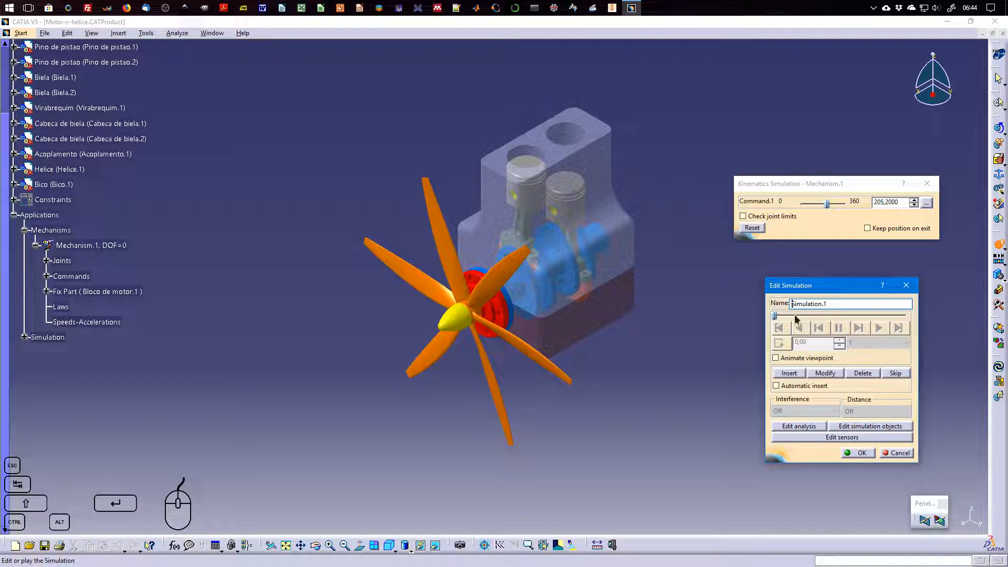
{"action": "left_click_drag", "start_coordinate": [828, 204], "coordinate": [856, 206]}
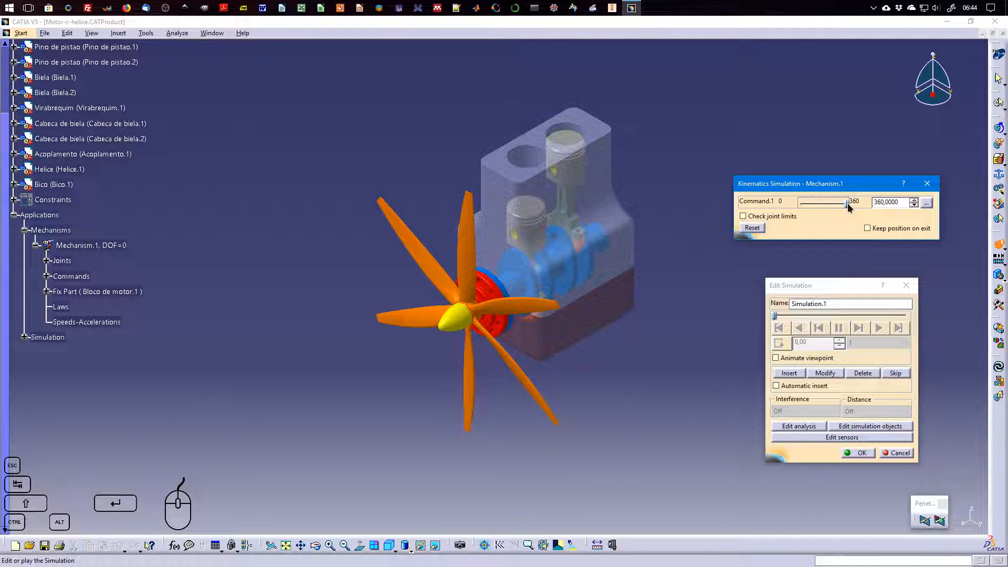
Record Command.1 at 0 as the initial position of Simulation.1, and insert a second position with Command.1 at 360
{"action": "left_click_drag", "start_coordinate": [849, 206], "coordinate": [802, 206]}
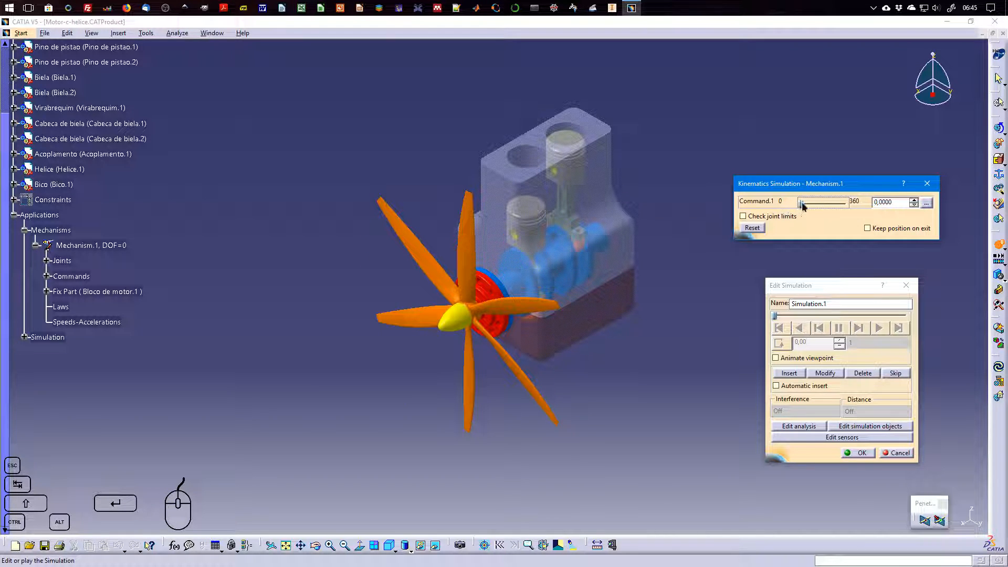
{"action": "left_click", "coordinate": [824, 373]}
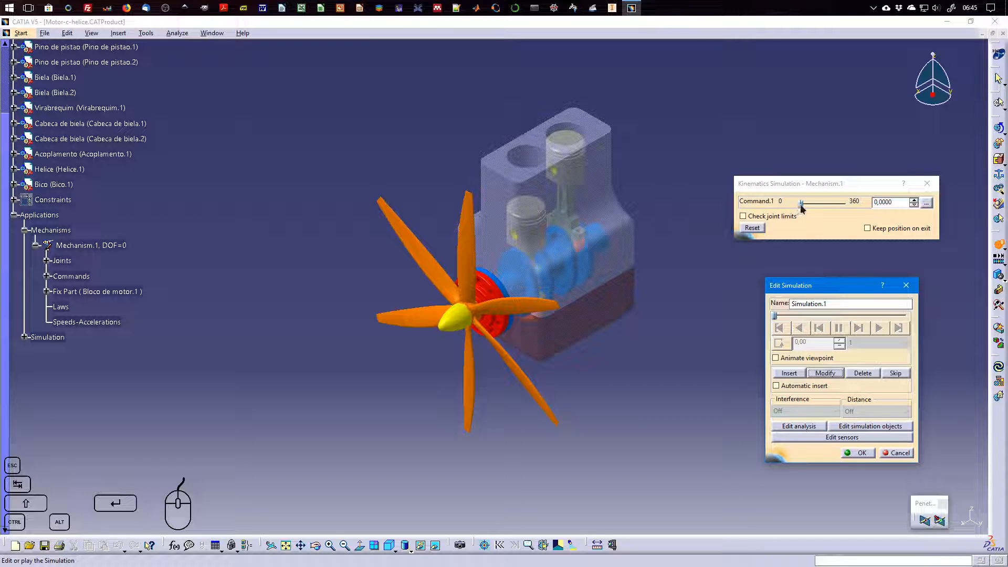
{"action": "left_click_drag", "start_coordinate": [801, 207], "coordinate": [854, 207]}
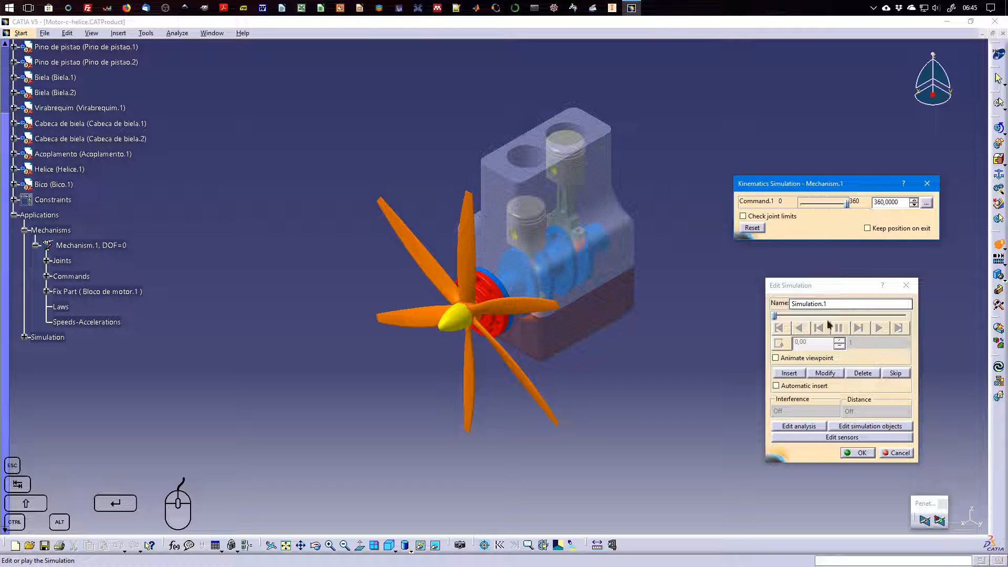
{"action": "left_click", "coordinate": [790, 373]}
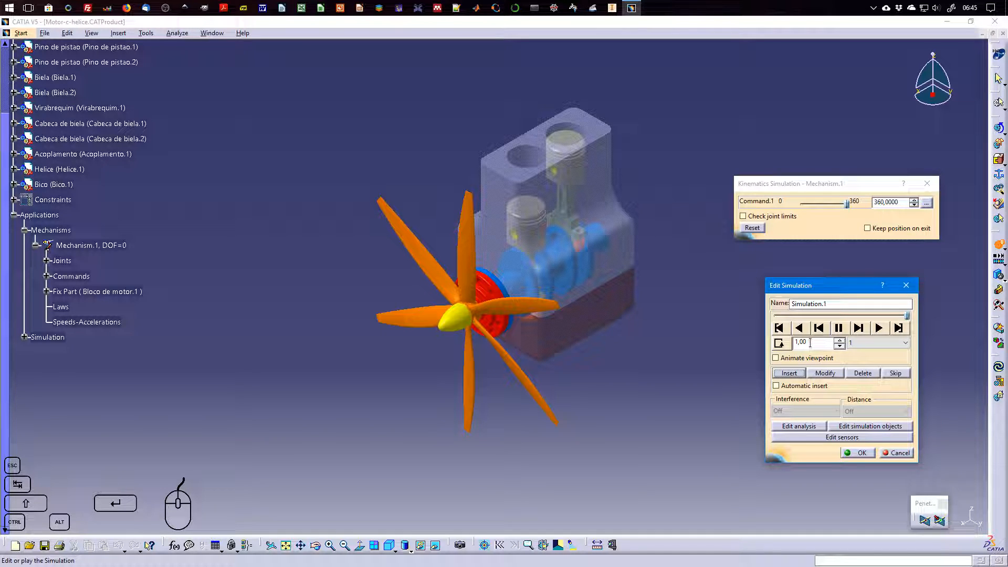
Check the recorded positions by returning Simulation.1 to its start and jumping to its end
{"action": "left_click_drag", "start_coordinate": [906, 319], "coordinate": [776, 318]}
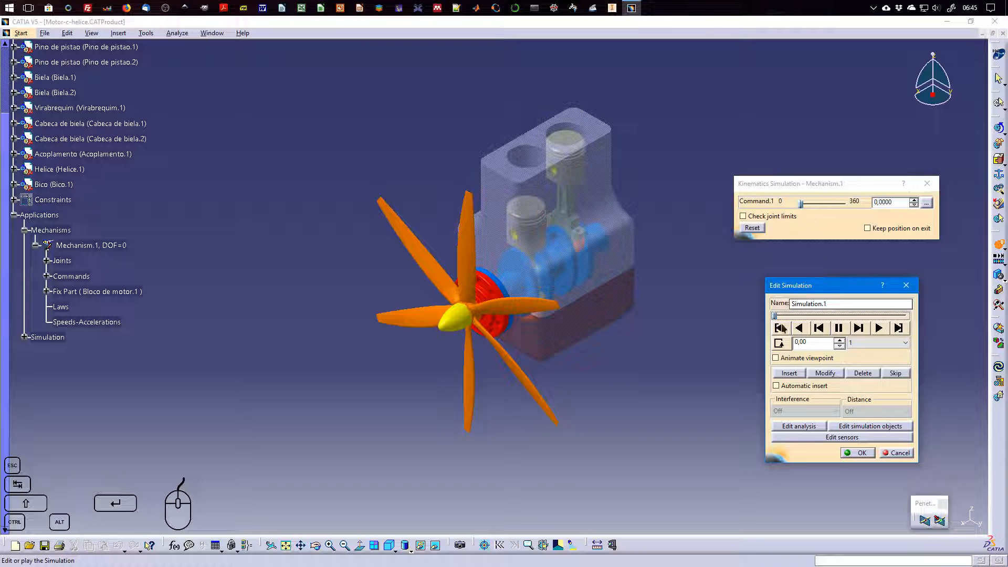
{"action": "left_click", "coordinate": [898, 327]}
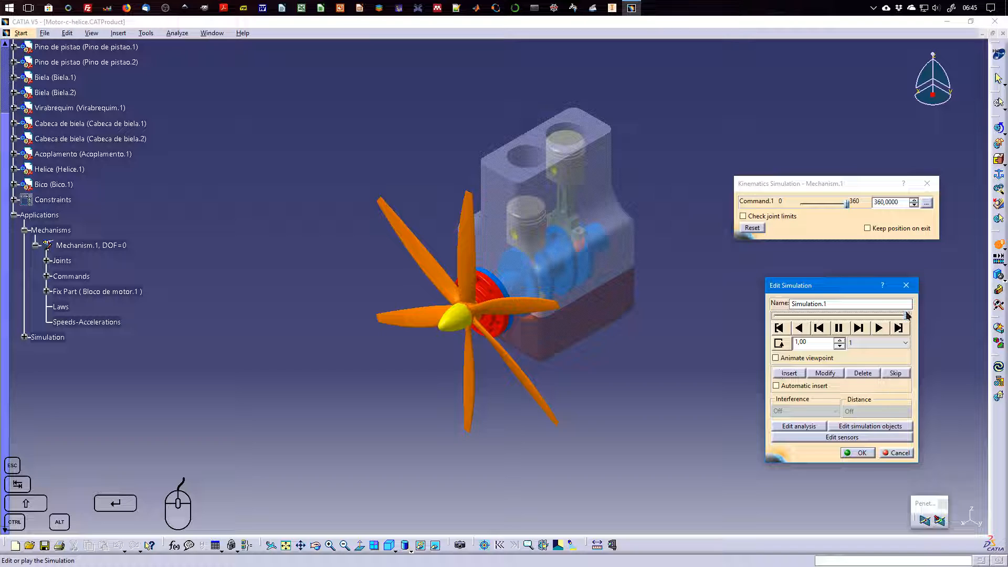
Modify the first recorded position of Simulation.1 to Command.1 at 129.6, and jump to the end position to compare
{"action": "left_click_drag", "start_coordinate": [909, 317], "coordinate": [778, 318]}
{"action": "left_click", "coordinate": [800, 202]}
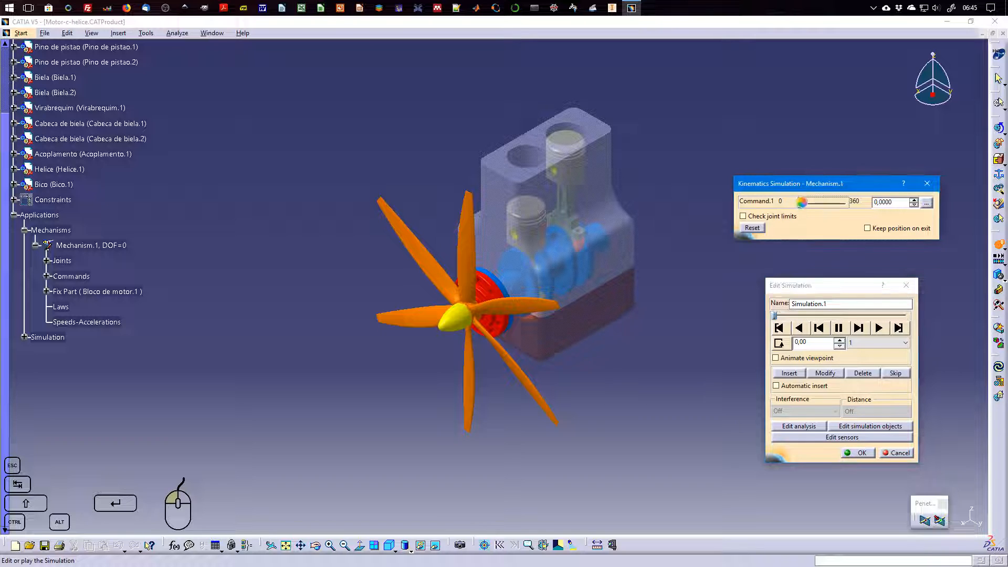
{"action": "left_click_drag", "start_coordinate": [801, 202], "coordinate": [817, 203]}
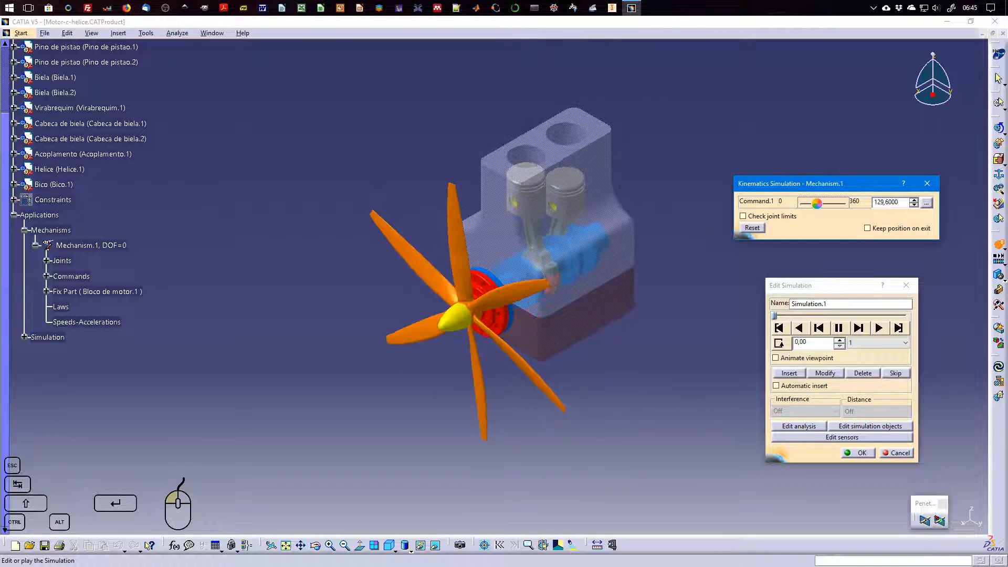
{"action": "left_click", "coordinate": [825, 374]}
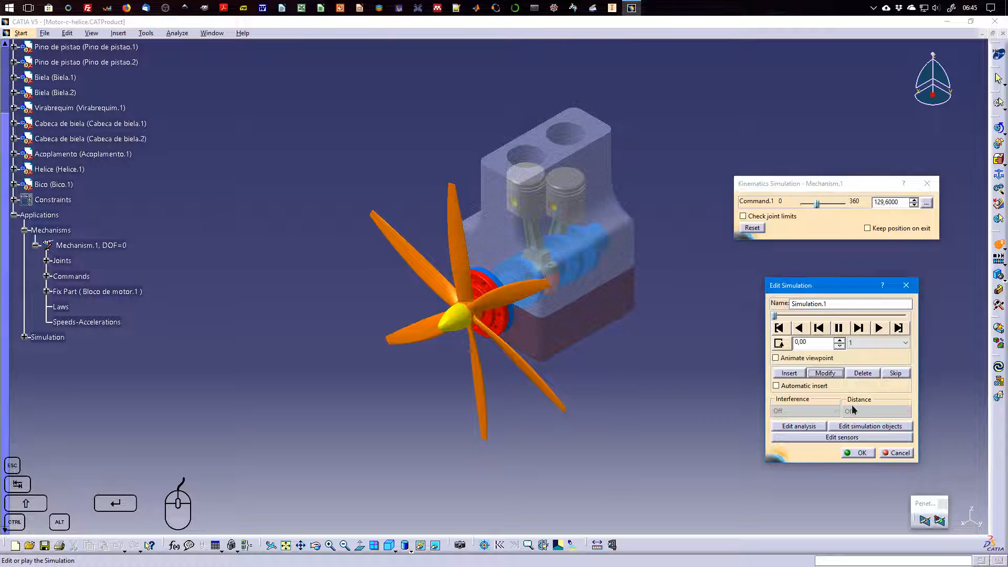
{"action": "left_click_drag", "start_coordinate": [776, 316], "coordinate": [907, 315]}
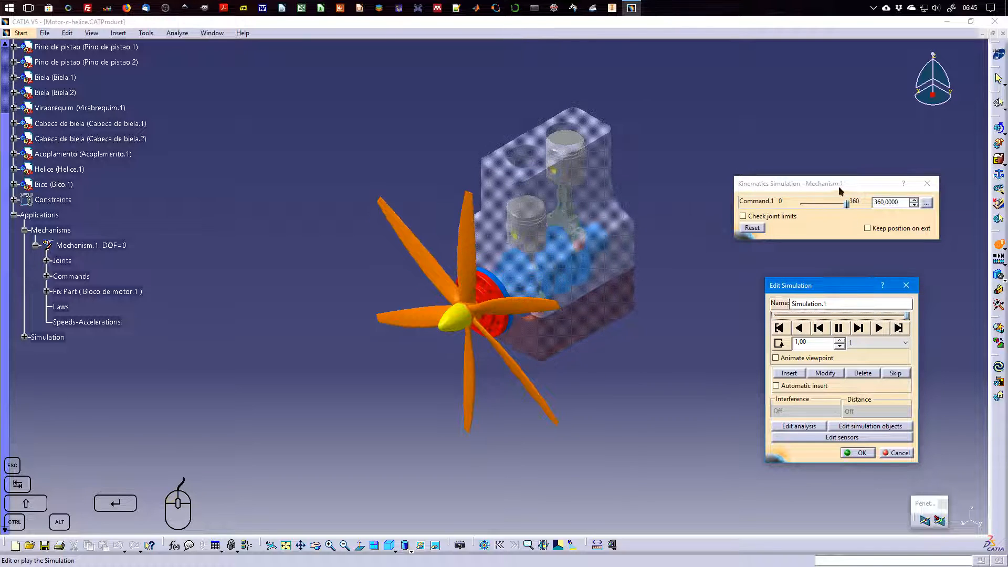
Restore the first position of Simulation.1 to Command.1 at 0, and check it by scrubbing the time slider to the end and back
{"action": "left_click_drag", "start_coordinate": [907, 316], "coordinate": [775, 316]}
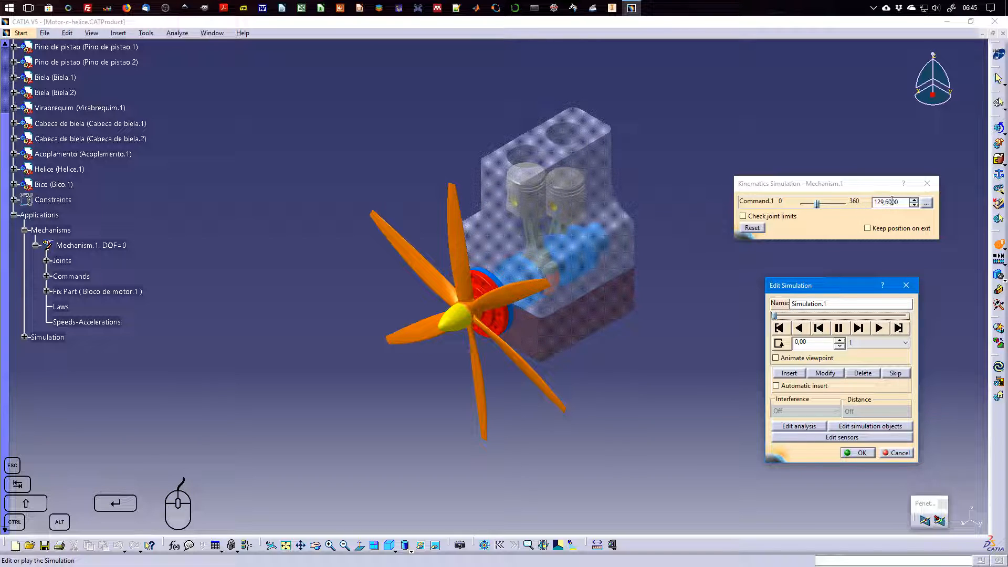
{"action": "left_click_drag", "start_coordinate": [817, 205], "coordinate": [784, 209]}
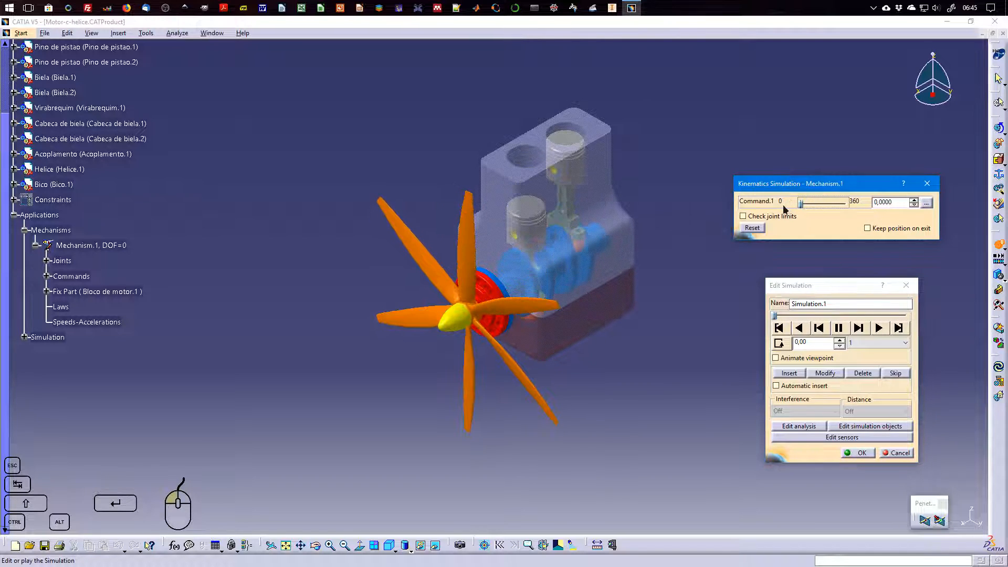
{"action": "left_click", "coordinate": [824, 374]}
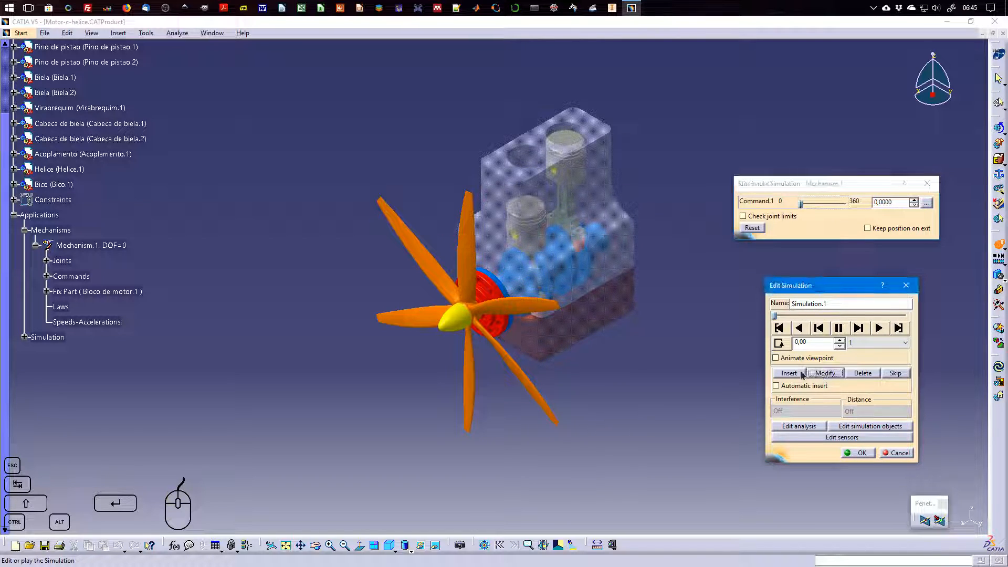
{"action": "left_click", "coordinate": [775, 319]}
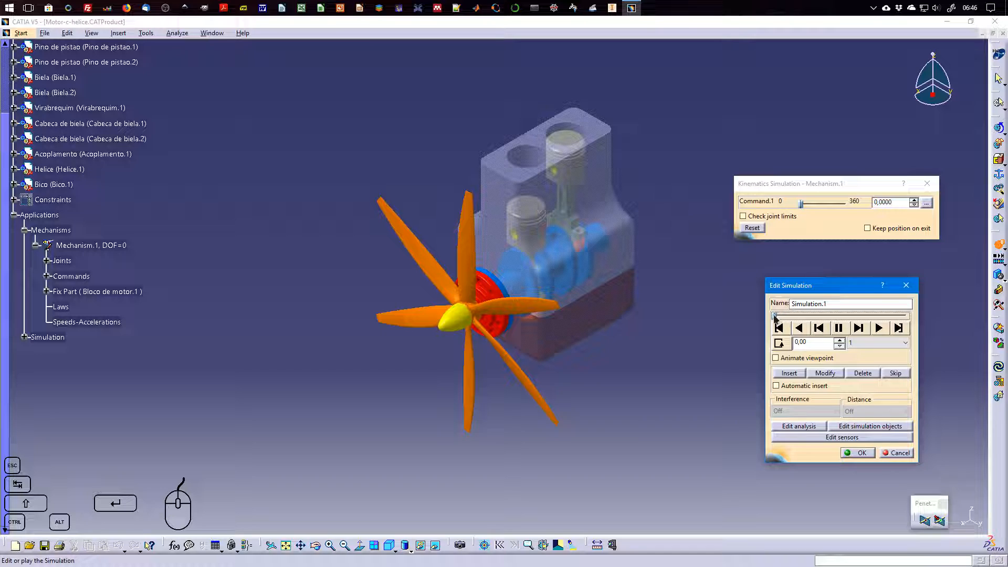
{"action": "left_click", "coordinate": [891, 317]}
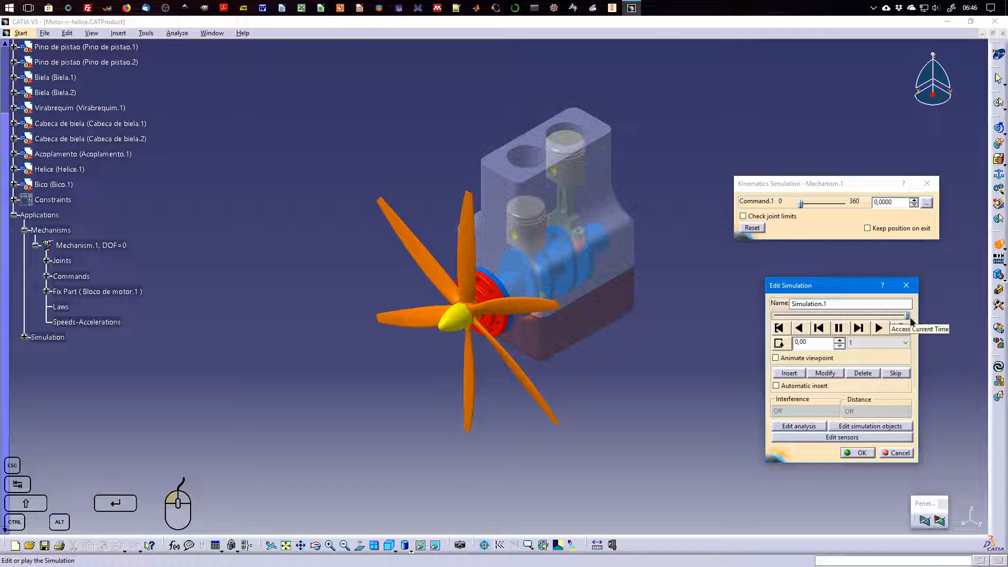
{"action": "left_click_drag", "start_coordinate": [908, 315], "coordinate": [798, 319]}
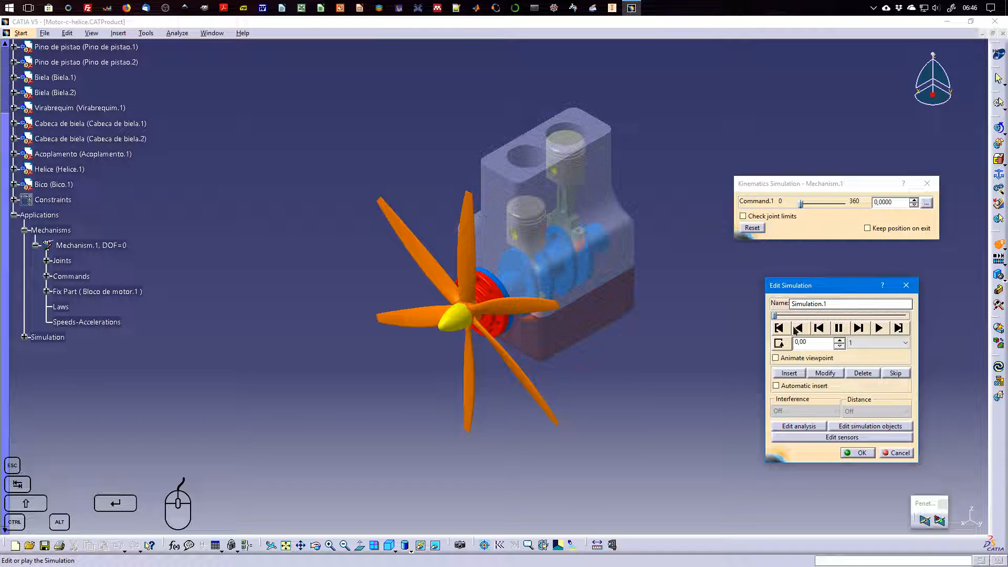
Insert a third position at the end of Simulation.1 and modify it to Command.1 at 0
{"action": "left_click_drag", "start_coordinate": [774, 317], "coordinate": [910, 320]}
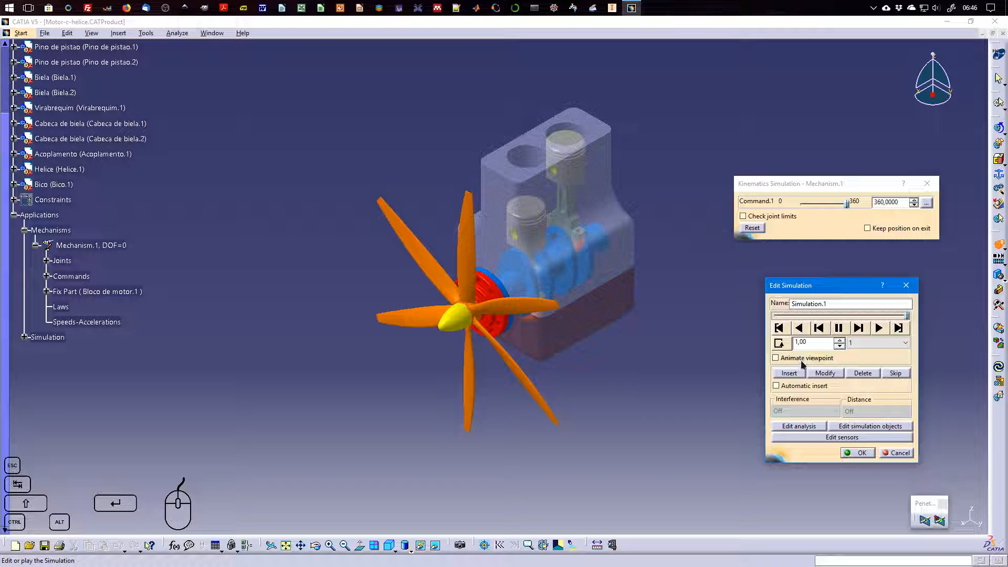
{"action": "left_click", "coordinate": [789, 373]}
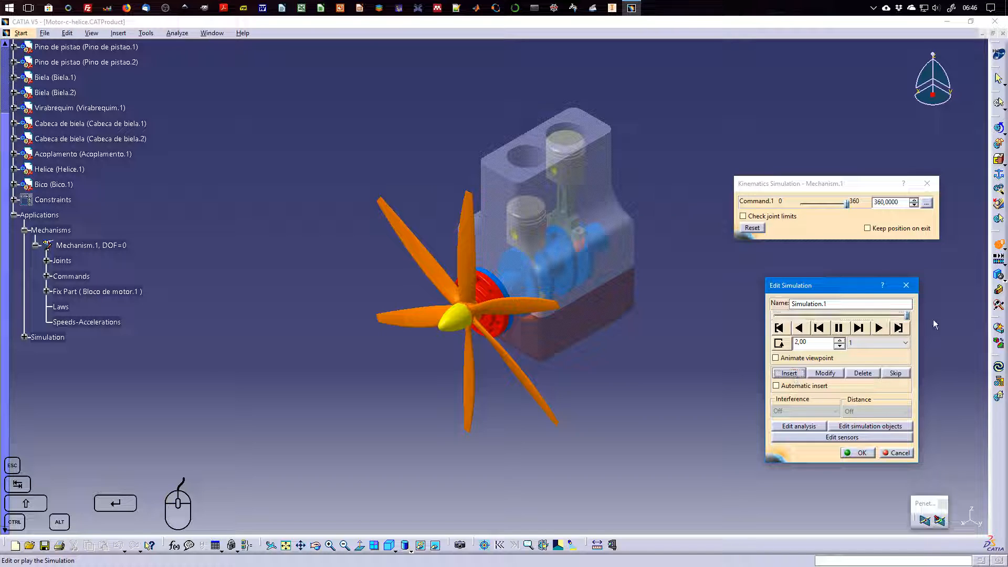
{"action": "left_click_drag", "start_coordinate": [848, 207], "coordinate": [777, 204]}
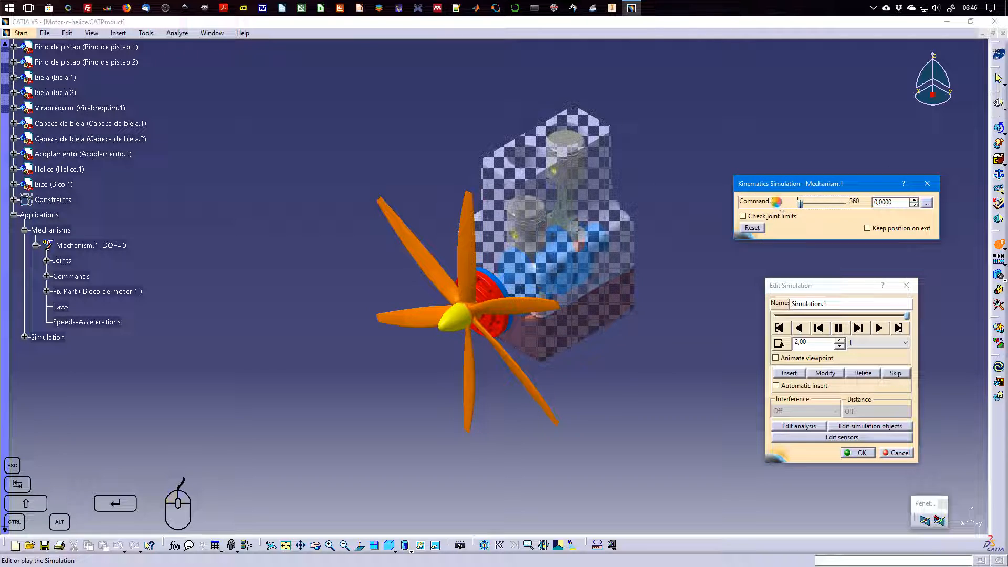
{"action": "left_click", "coordinate": [834, 374]}
Review the recorded positions of Simulation.1 by scrubbing from start to end and stepping forward and back between them
{"action": "left_click_drag", "start_coordinate": [880, 316], "coordinate": [775, 315]}
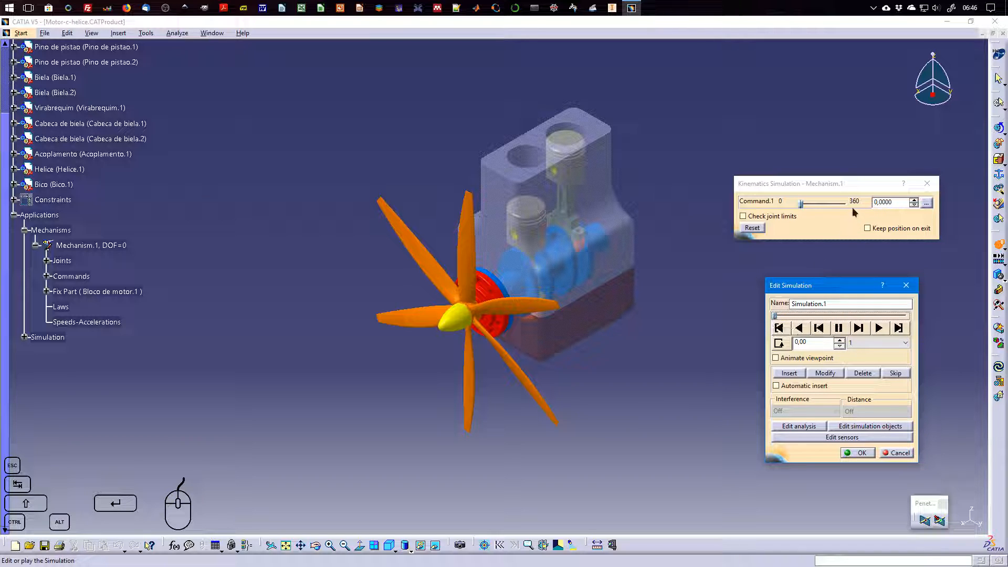
{"action": "left_click_drag", "start_coordinate": [775, 315], "coordinate": [907, 319]}
{"action": "left_click_drag", "start_coordinate": [908, 315], "coordinate": [773, 315]}
{"action": "left_click", "coordinate": [840, 340]}
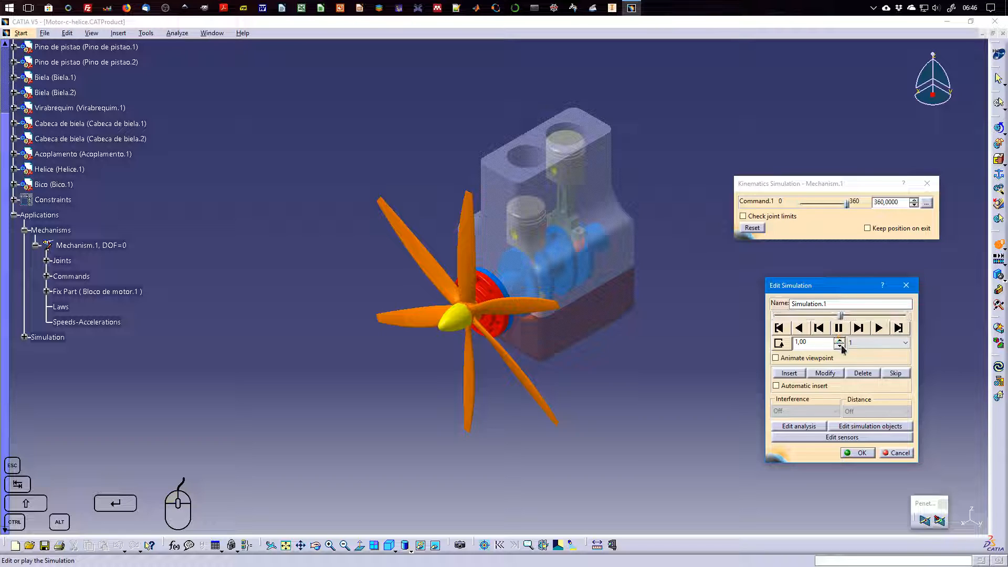
{"action": "left_click", "coordinate": [840, 346]}
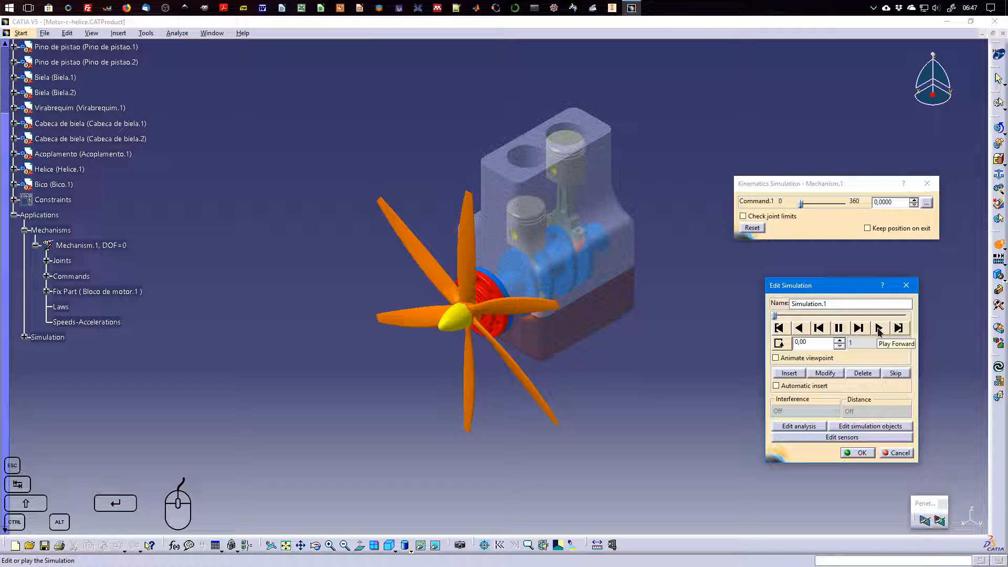
{"action": "left_click", "coordinate": [858, 329]}
{"action": "left_click", "coordinate": [817, 327]}
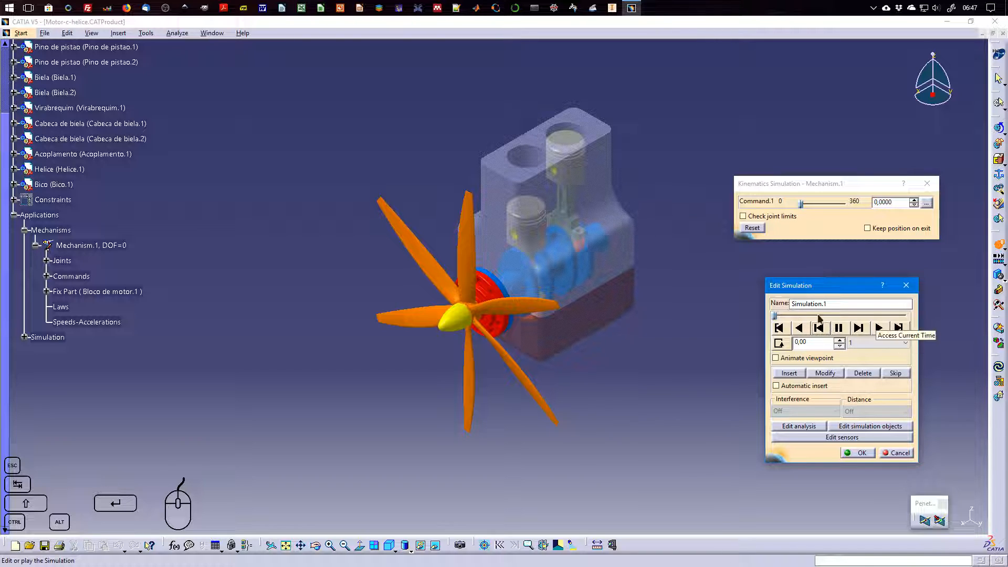
Keep the interpolation step at 1, play Simulation.1 forward, and return it to the start
{"action": "left_click", "coordinate": [891, 347]}
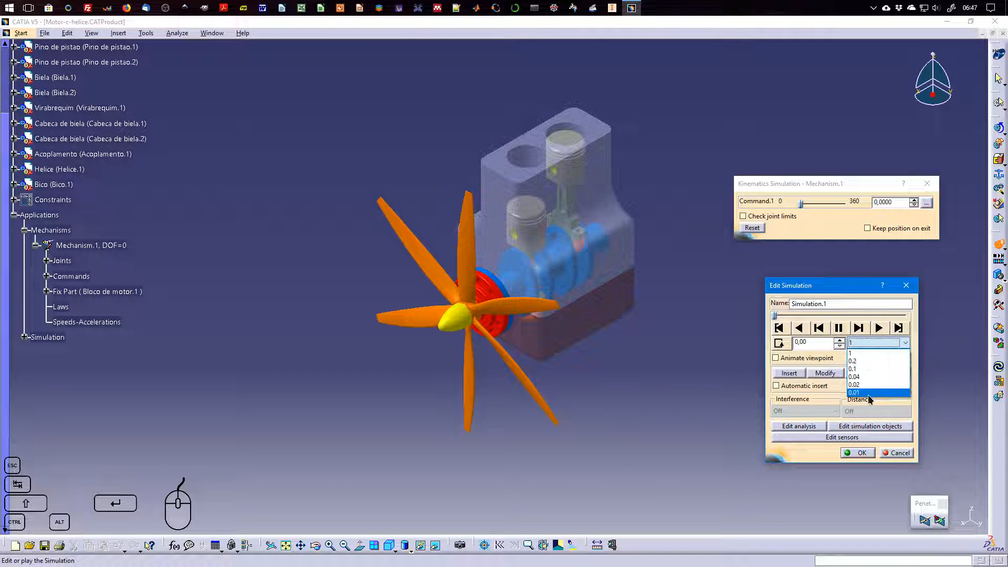
{"action": "left_click", "coordinate": [866, 353]}
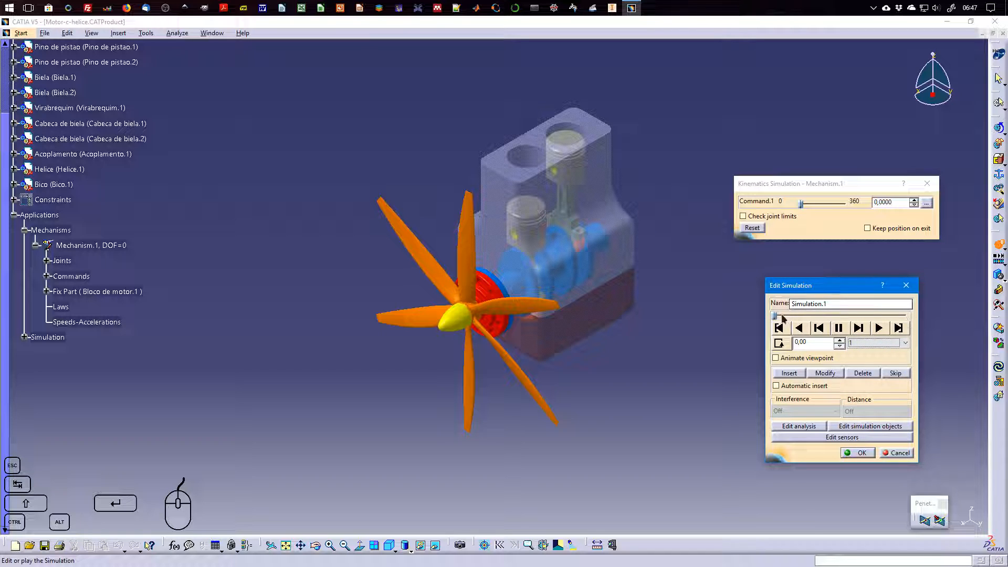
{"action": "left_click", "coordinate": [879, 328]}
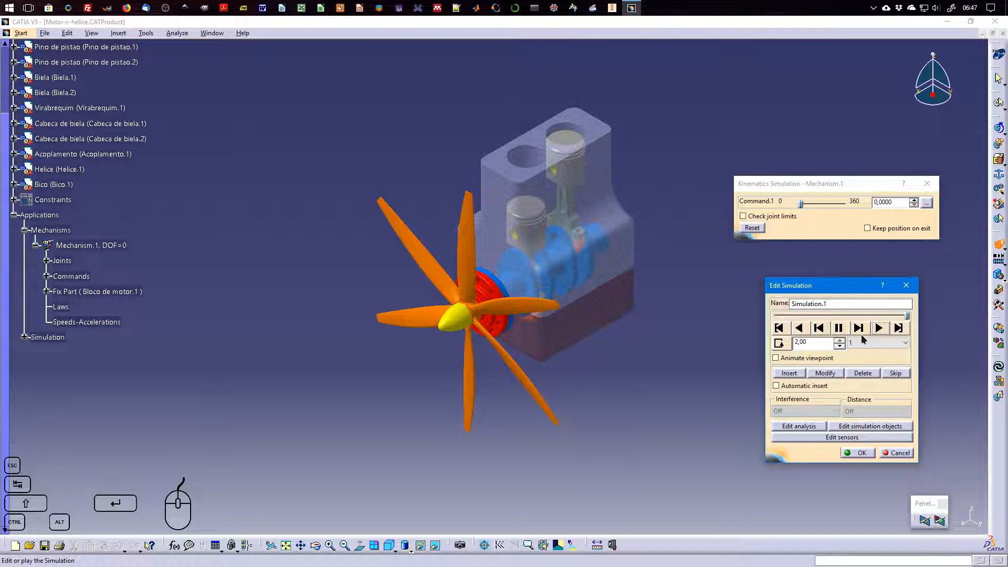
{"action": "left_click_drag", "start_coordinate": [907, 316], "coordinate": [775, 316]}
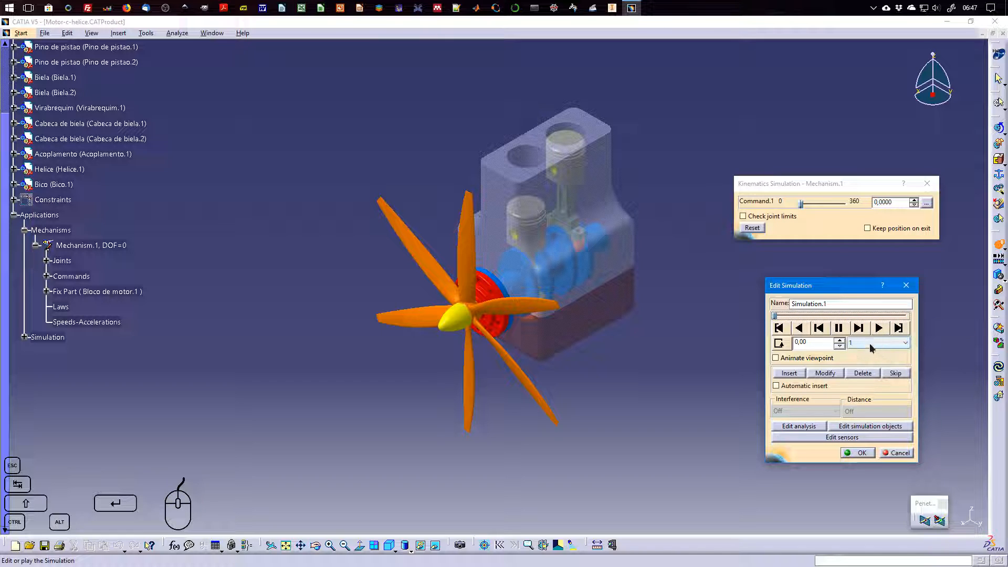
Set the interpolation step of Simulation.1 to 0.02 and play the simulation forward
{"action": "left_click", "coordinate": [870, 343]}
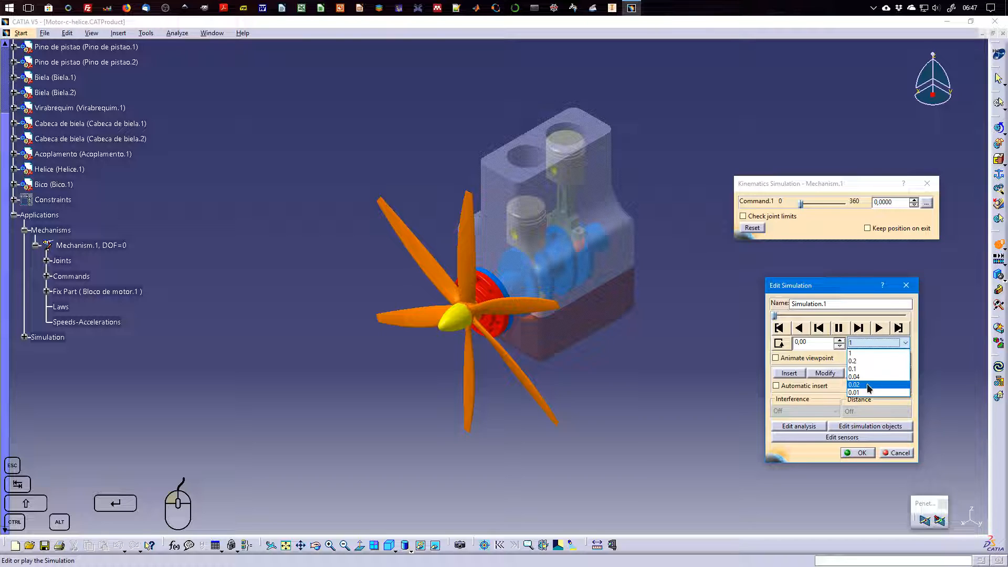
{"action": "left_click", "coordinate": [868, 388]}
{"action": "left_click", "coordinate": [879, 328]}
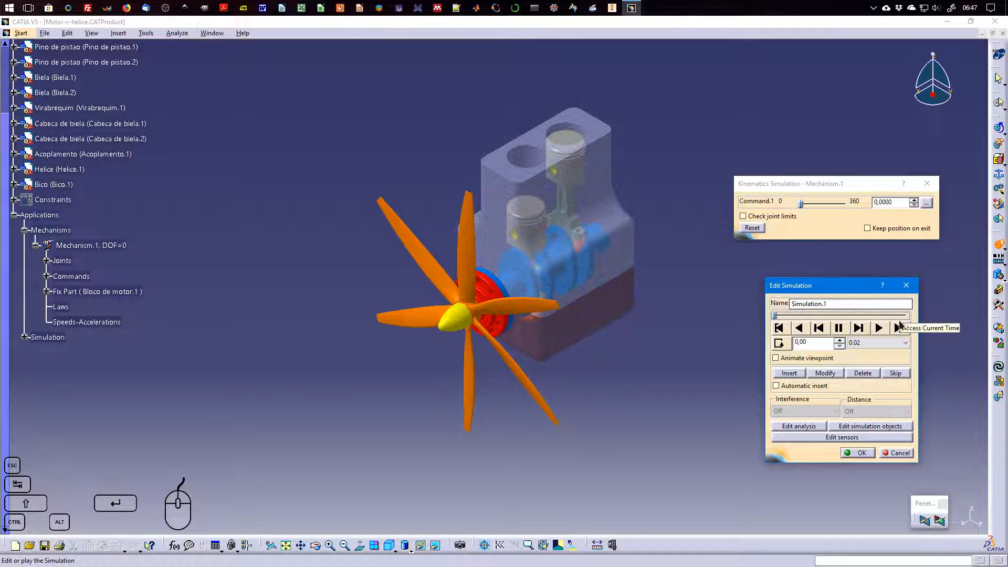
{"action": "left_click", "coordinate": [878, 328]}
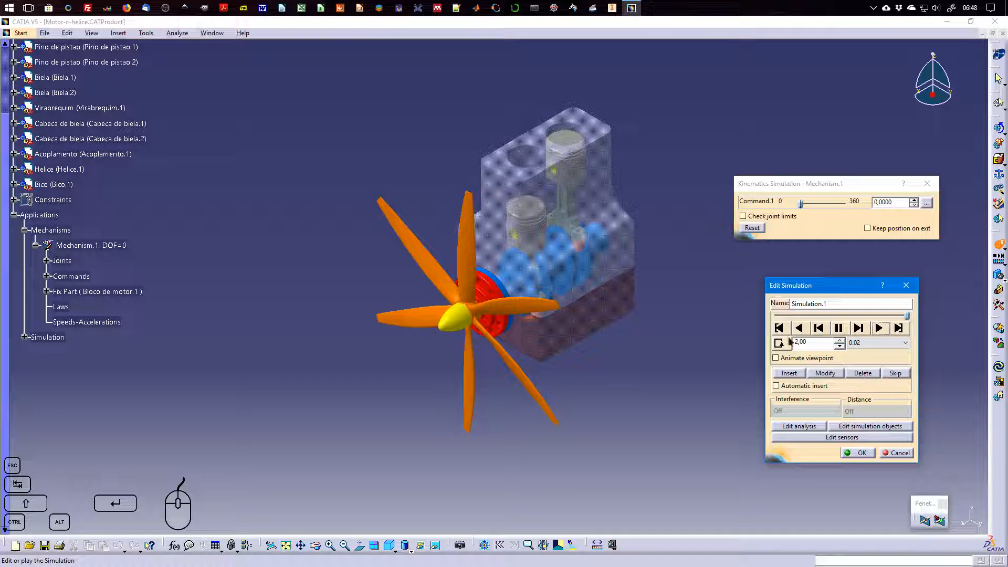
Delete the third position from Simulation.1 and play the remaining motion forward
{"action": "left_click", "coordinate": [864, 374]}
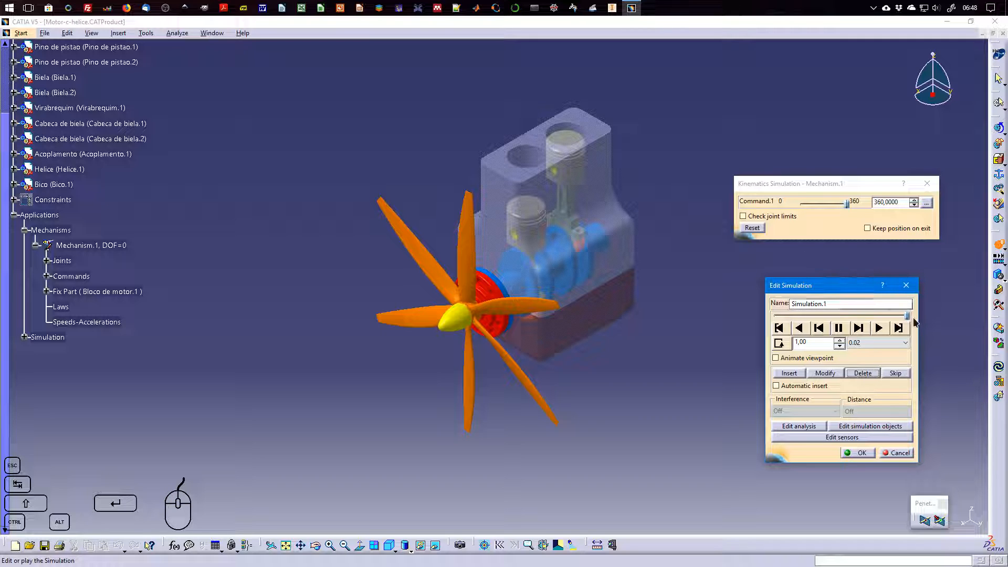
{"action": "left_click", "coordinate": [863, 372]}
{"action": "left_click", "coordinate": [877, 328]}
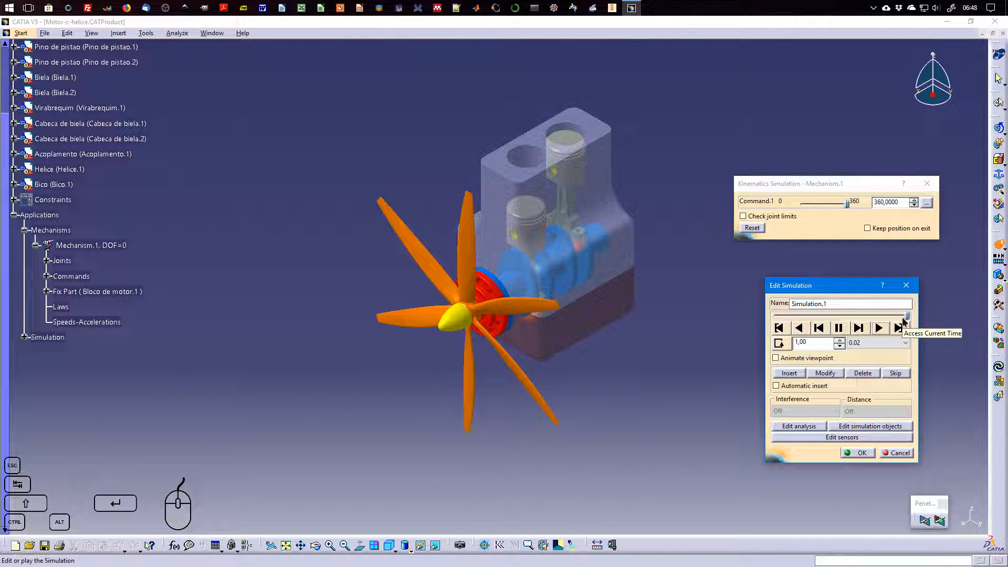
Try the two looping playback modes of Simulation.1 in turn, playing forward in each and rewinding to the start, keeping the last mode
{"action": "left_click", "coordinate": [781, 345]}
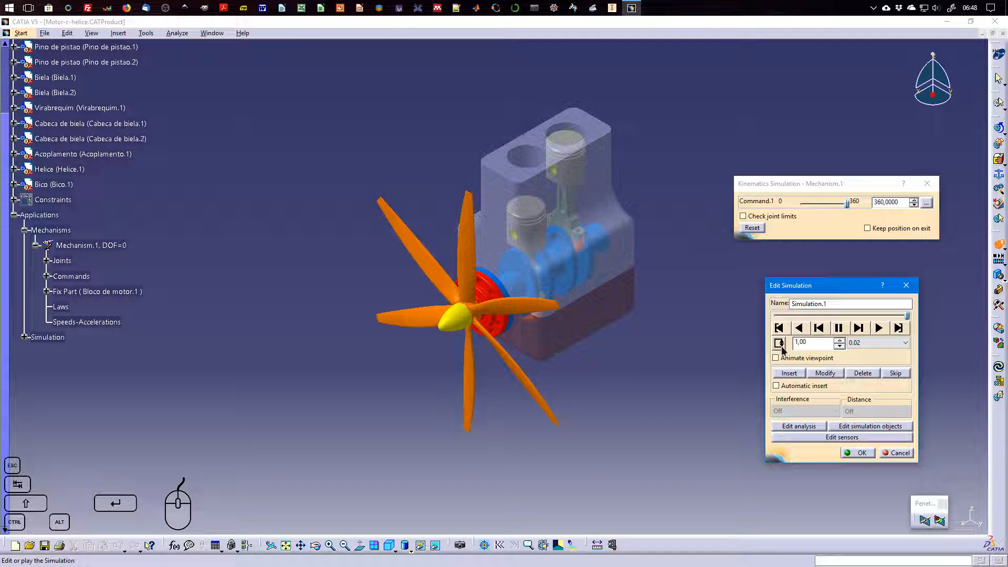
{"action": "left_click", "coordinate": [879, 328]}
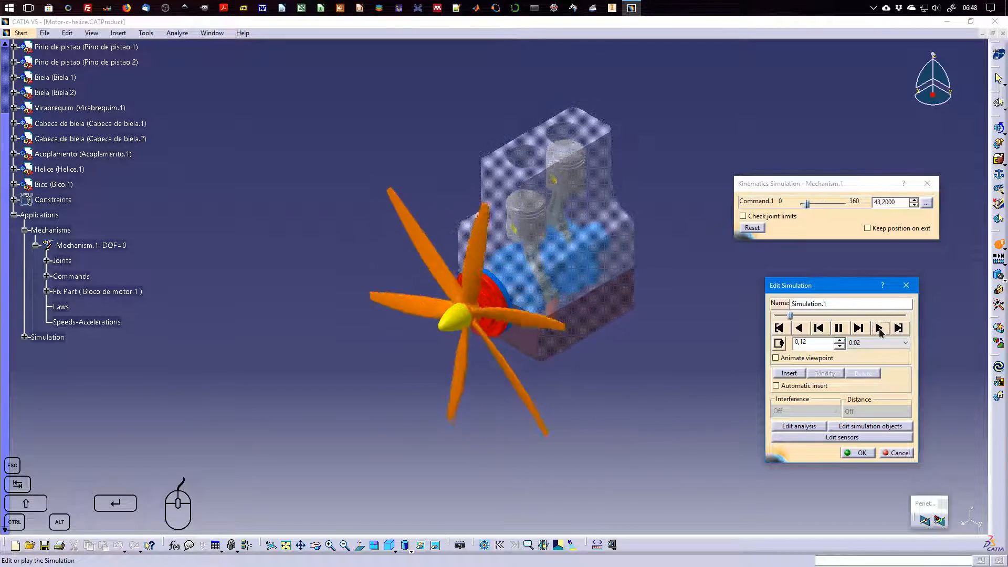
{"action": "left_click", "coordinate": [839, 329]}
{"action": "left_click", "coordinate": [779, 327]}
{"action": "left_click", "coordinate": [779, 344]}
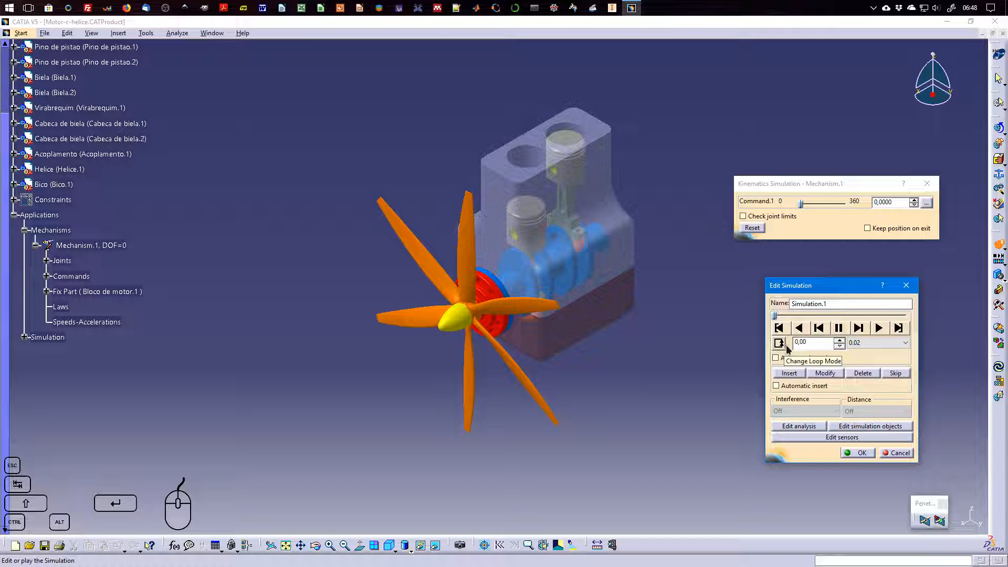
{"action": "left_click", "coordinate": [878, 328]}
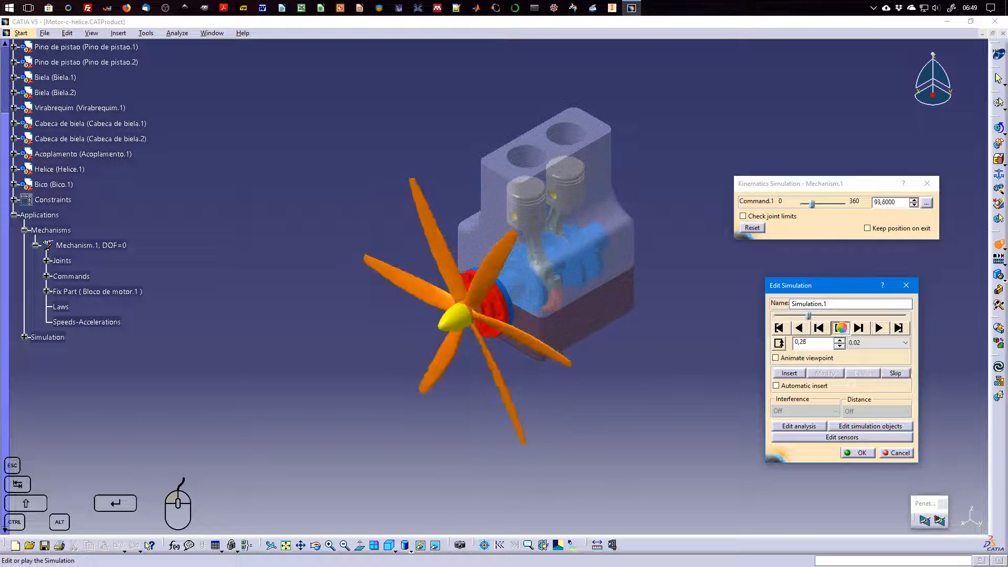
{"action": "left_click", "coordinate": [779, 328]}
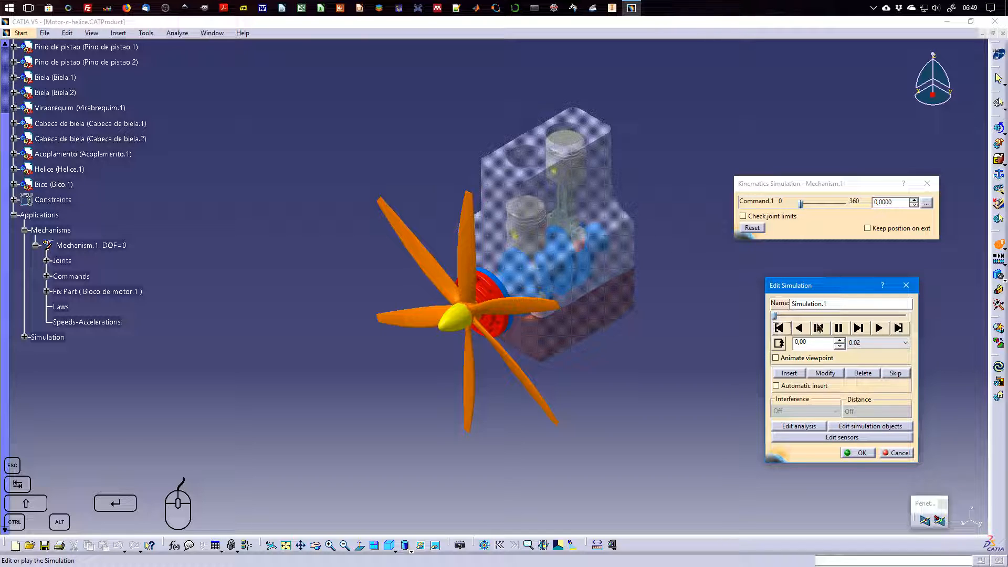
Enable viewpoint animation for Simulation.1 and keep the interpolation step at 0.02
{"action": "left_click", "coordinate": [815, 359]}
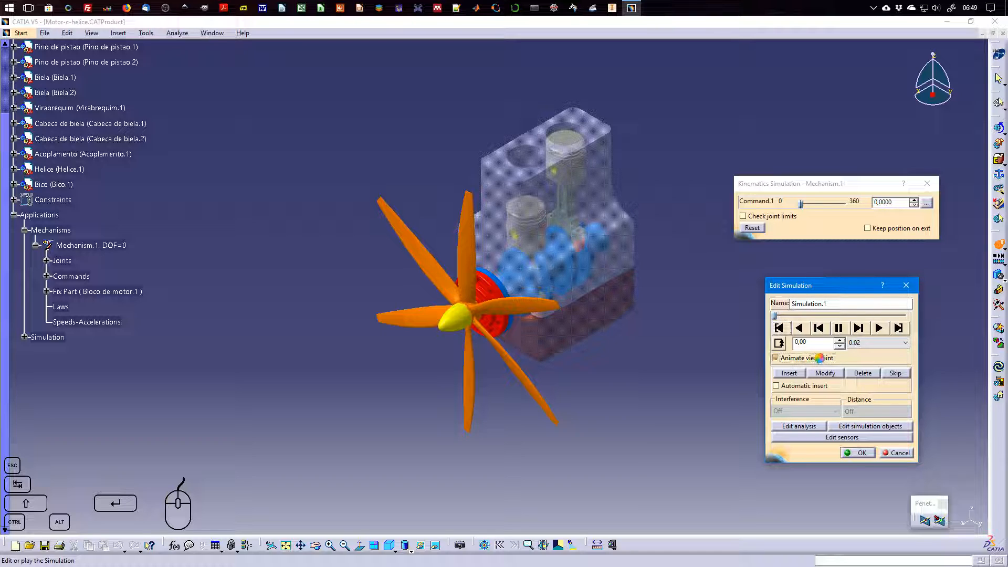
{"action": "left_click", "coordinate": [797, 206]}
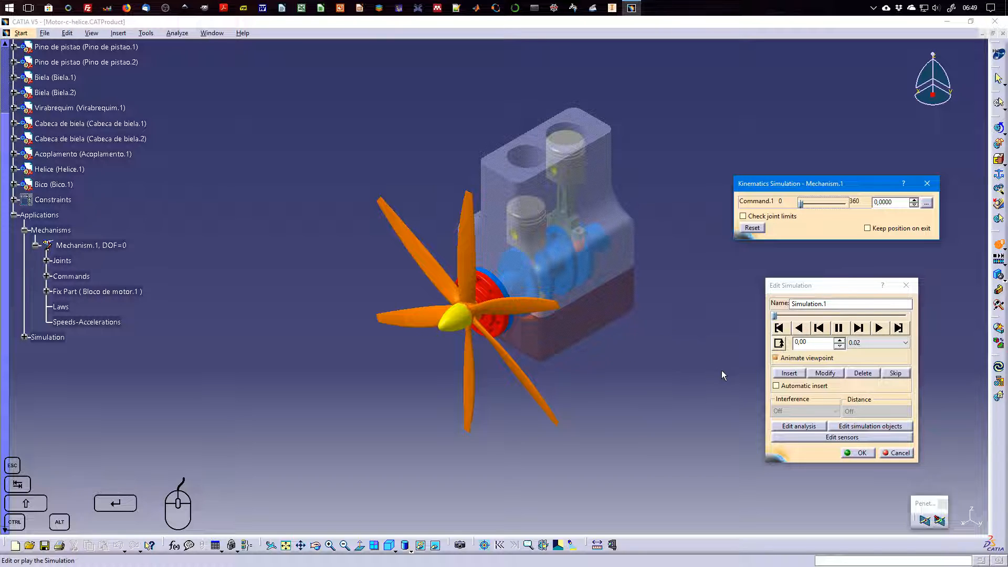
{"action": "left_click", "coordinate": [872, 342]}
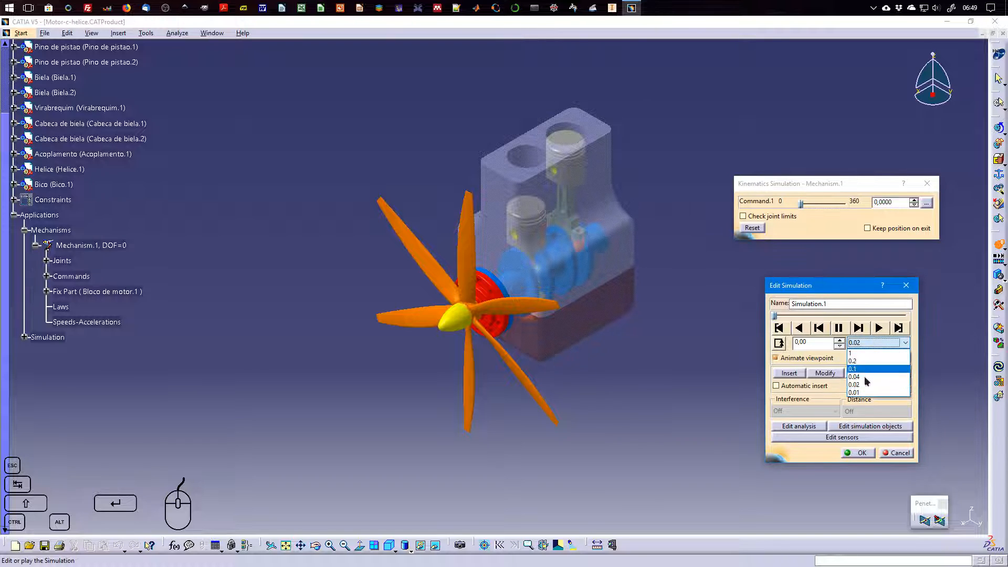
{"action": "left_click", "coordinate": [865, 346]}
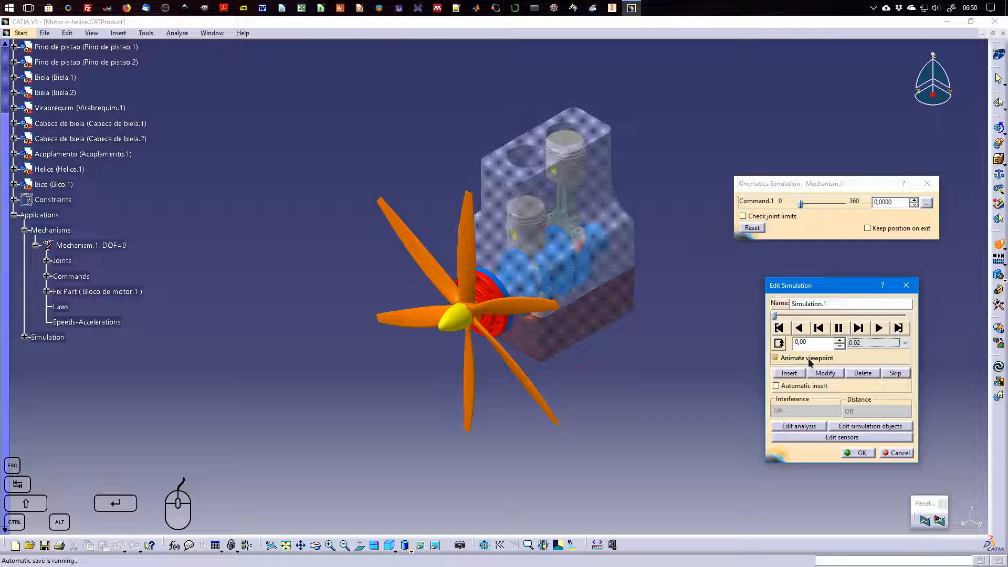
Update the final position of Simulation.1, at Command.1 360, with the engine viewpoint rotated to show its side
{"action": "left_click_drag", "start_coordinate": [801, 205], "coordinate": [853, 206]}
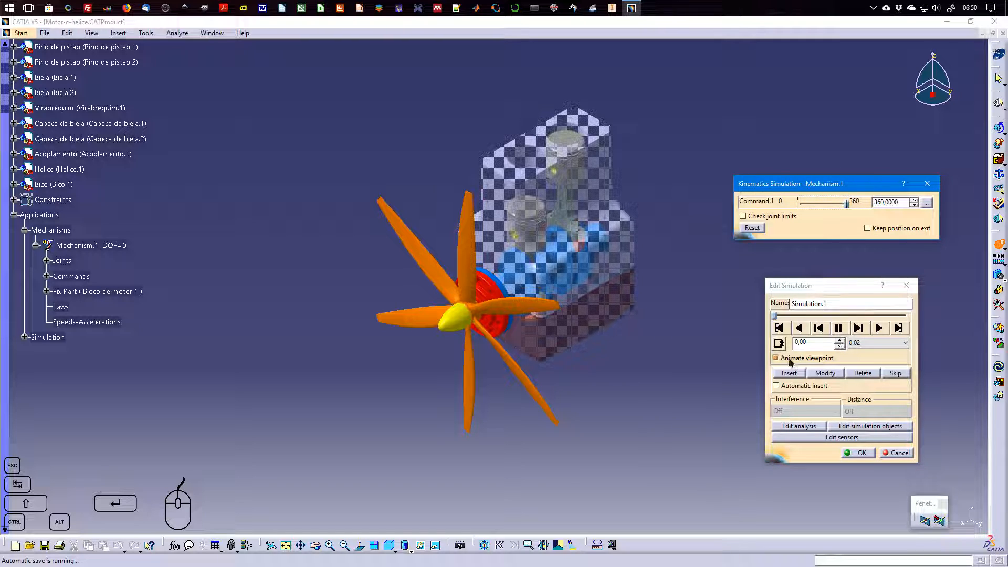
{"action": "left_click", "coordinate": [778, 320]}
{"action": "left_click_drag", "start_coordinate": [776, 317], "coordinate": [907, 318]}
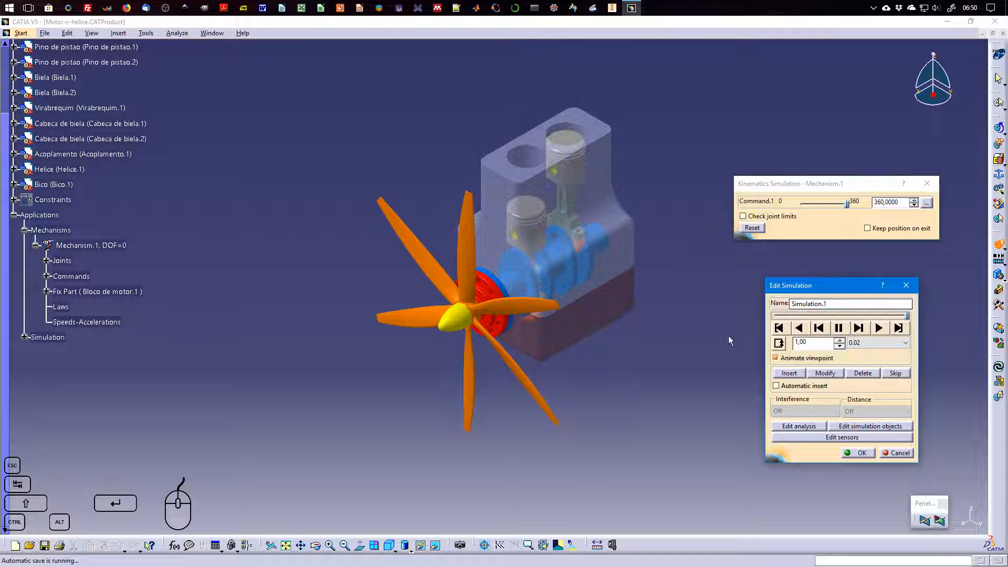
{"action": "middle_click_drag", "start_coordinate": [689, 338], "coordinate": [477, 410]}
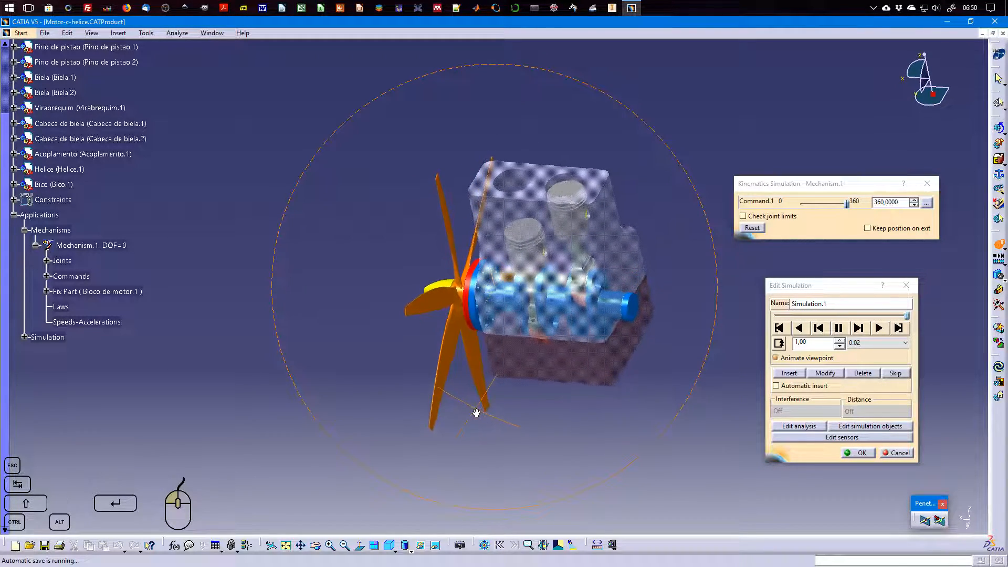
{"action": "scroll", "coordinate": [707, 413], "scroll_direction": "up", "scroll_amount": 1}
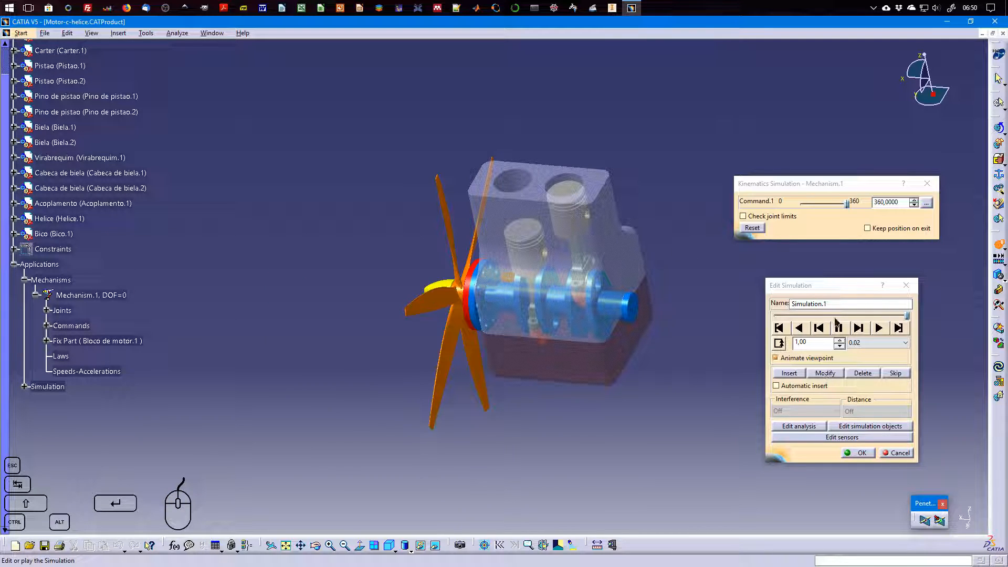
{"action": "left_click", "coordinate": [826, 373]}
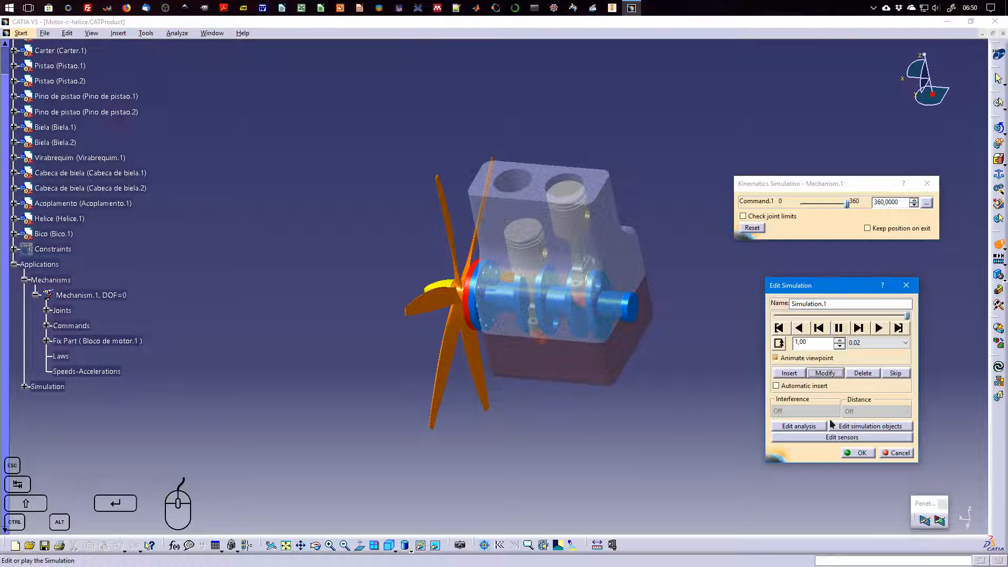
Jump between the first and last positions of Simulation.1 to compare the views with viewpoint animation on and off
{"action": "left_click", "coordinate": [779, 328]}
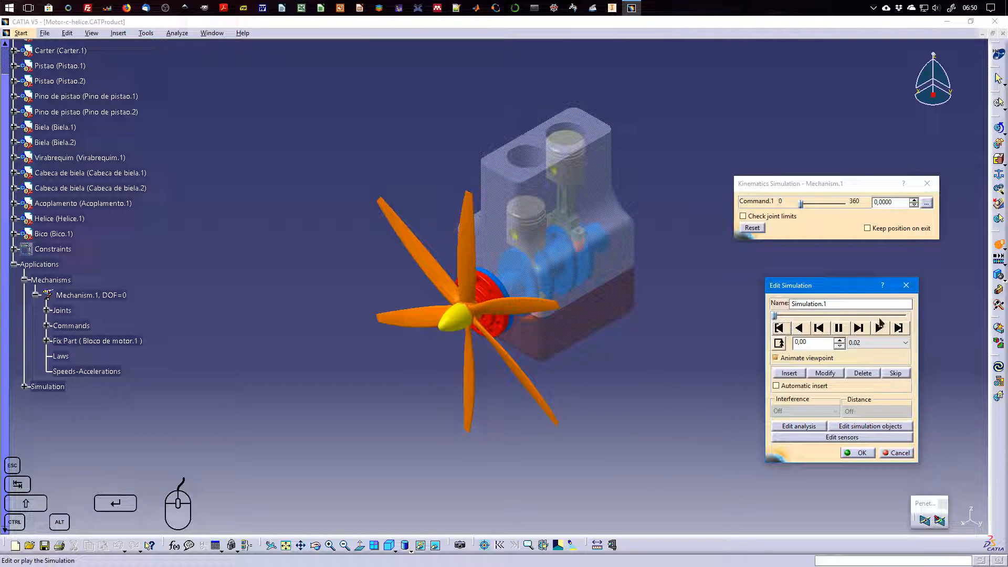
{"action": "left_click", "coordinate": [897, 328]}
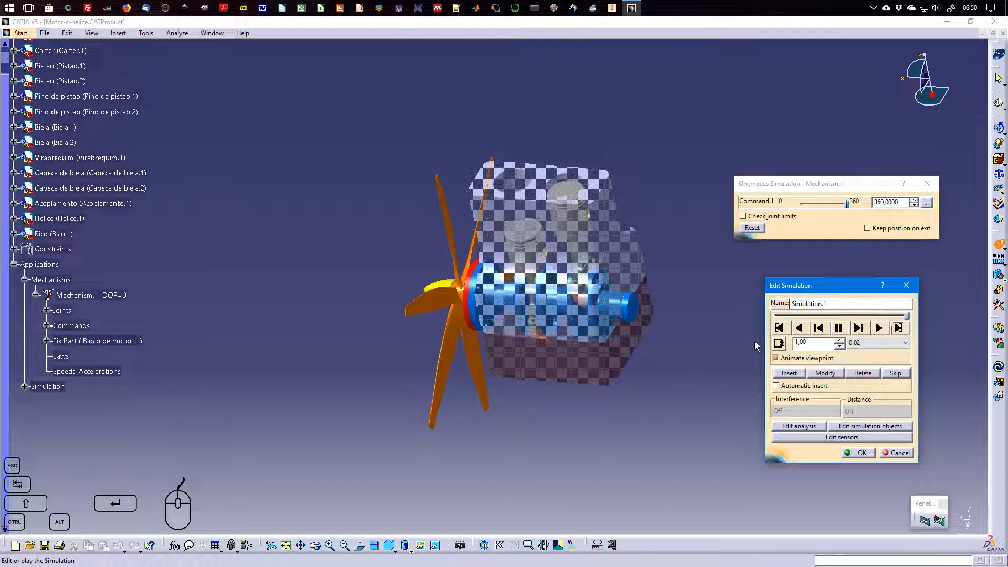
{"action": "left_click", "coordinate": [780, 329]}
{"action": "left_click", "coordinate": [898, 329]}
{"action": "left_click", "coordinate": [779, 328]}
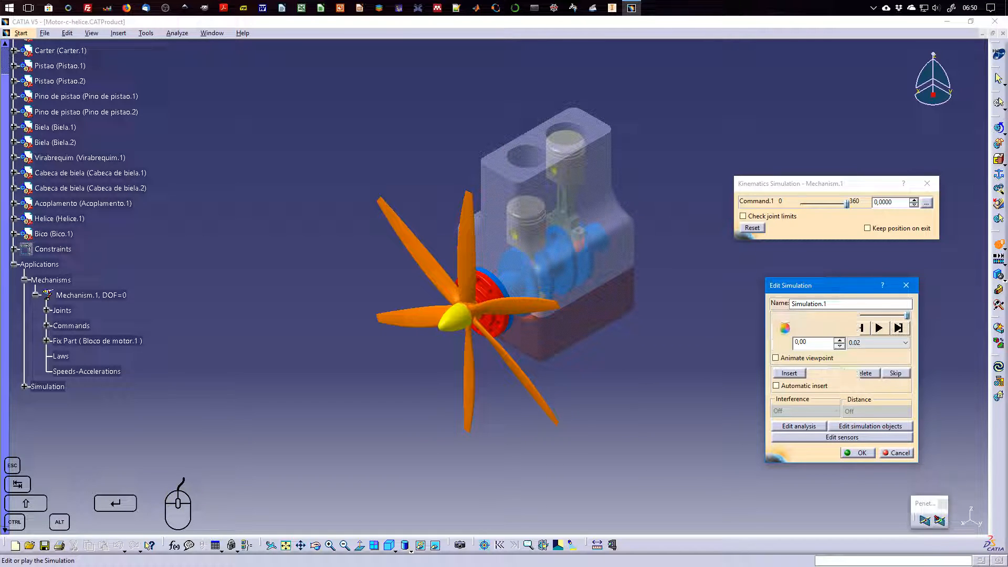
{"action": "left_click", "coordinate": [898, 328]}
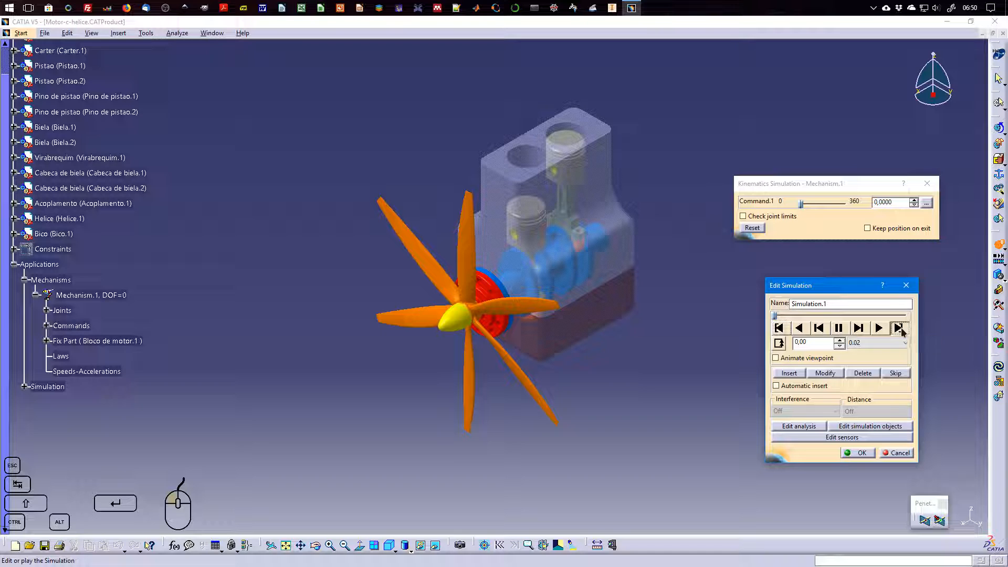
Re-enable viewpoint animation for Simulation.1 and play the simulation forward from the start
{"action": "left_click", "coordinate": [776, 357]}
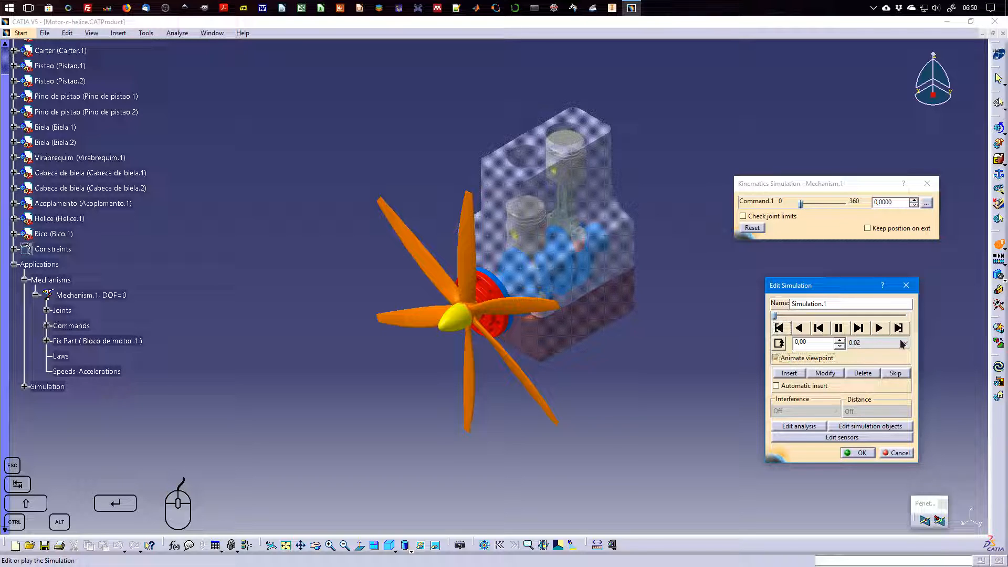
{"action": "left_click", "coordinate": [898, 328]}
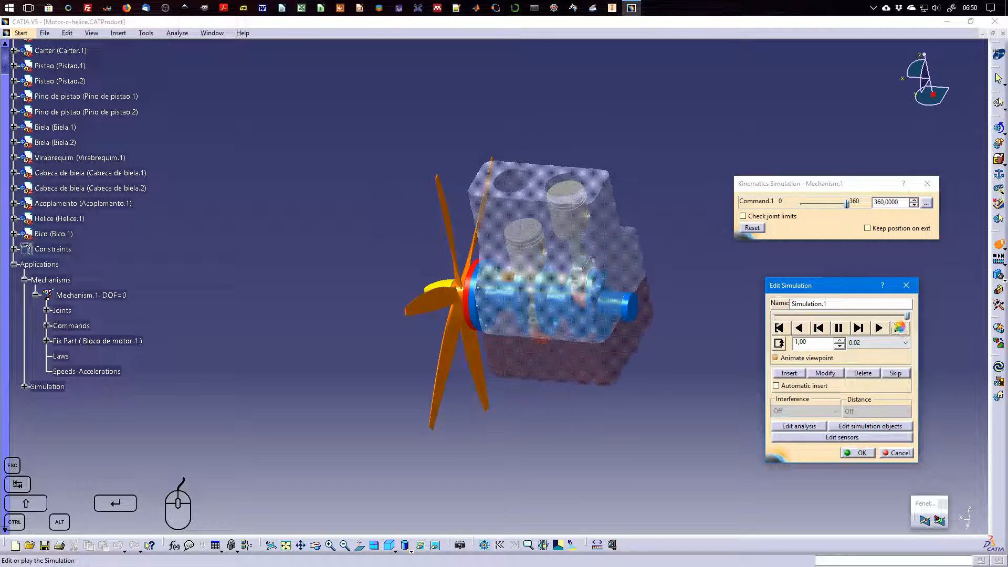
{"action": "left_click", "coordinate": [784, 331]}
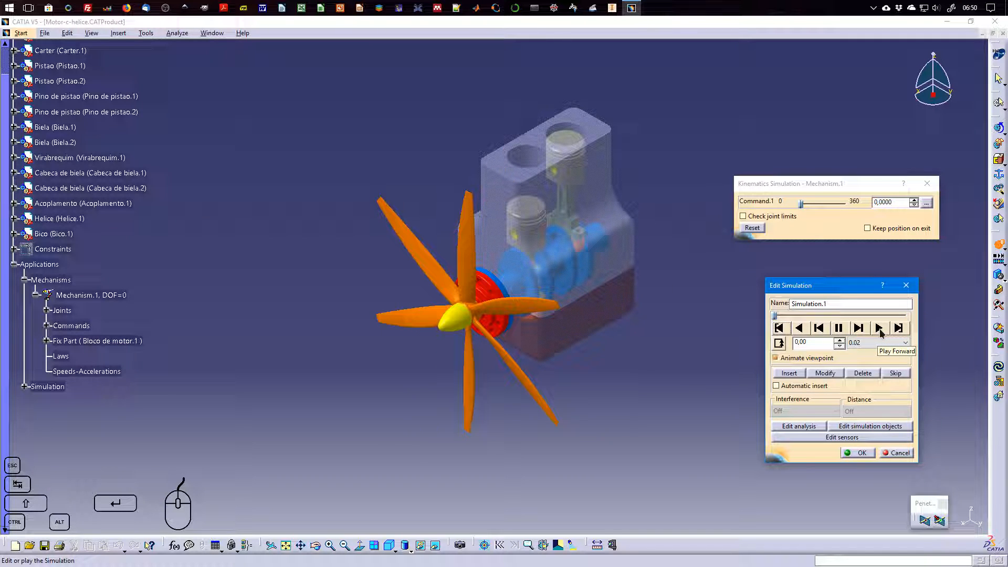
{"action": "left_click", "coordinate": [879, 330]}
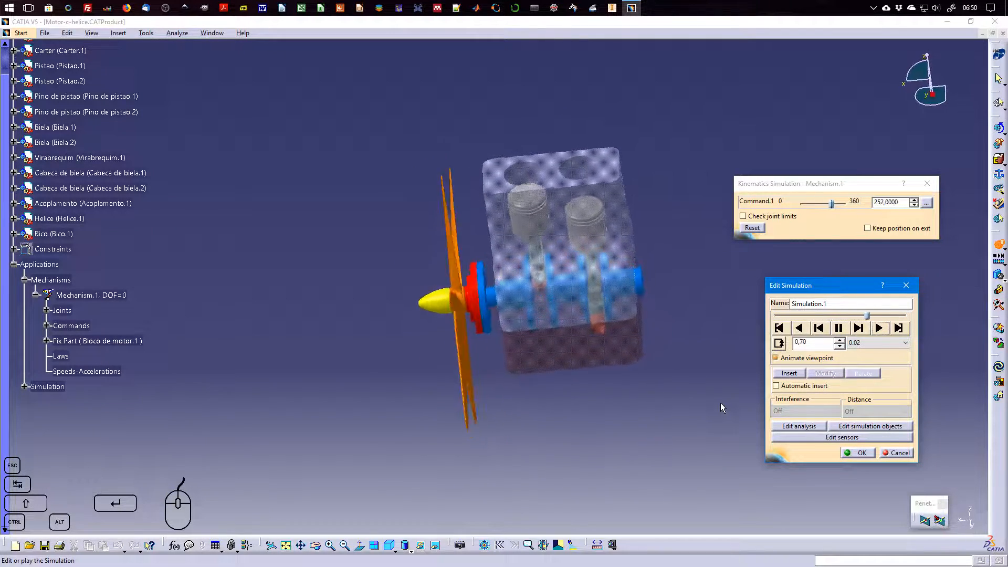
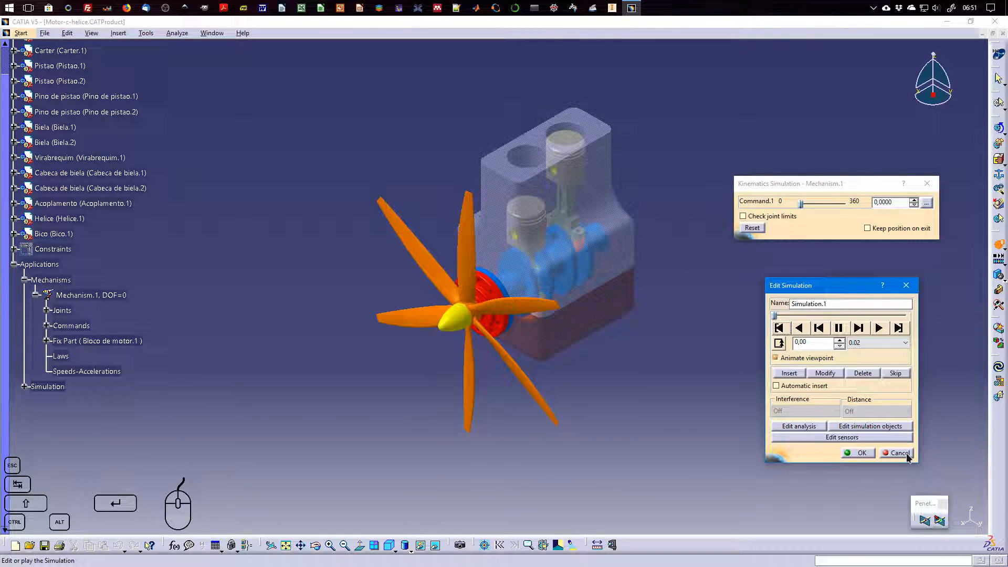
Try the interpolation steps 0.01, 0.2, 0.1 and 0.04 for Simulation.1 to compare the playback speeds
{"action": "left_click", "coordinate": [866, 347]}
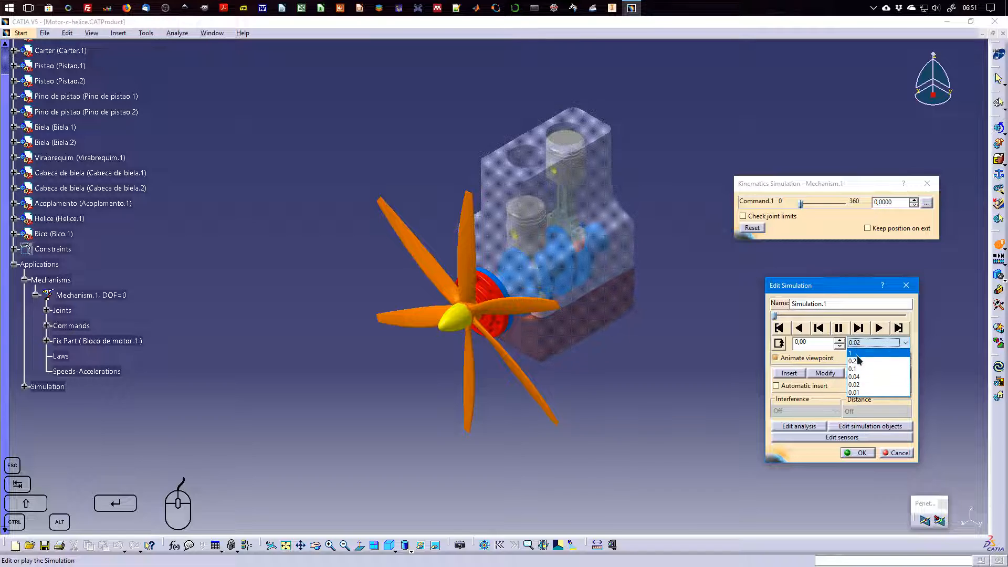
{"action": "left_click", "coordinate": [865, 392]}
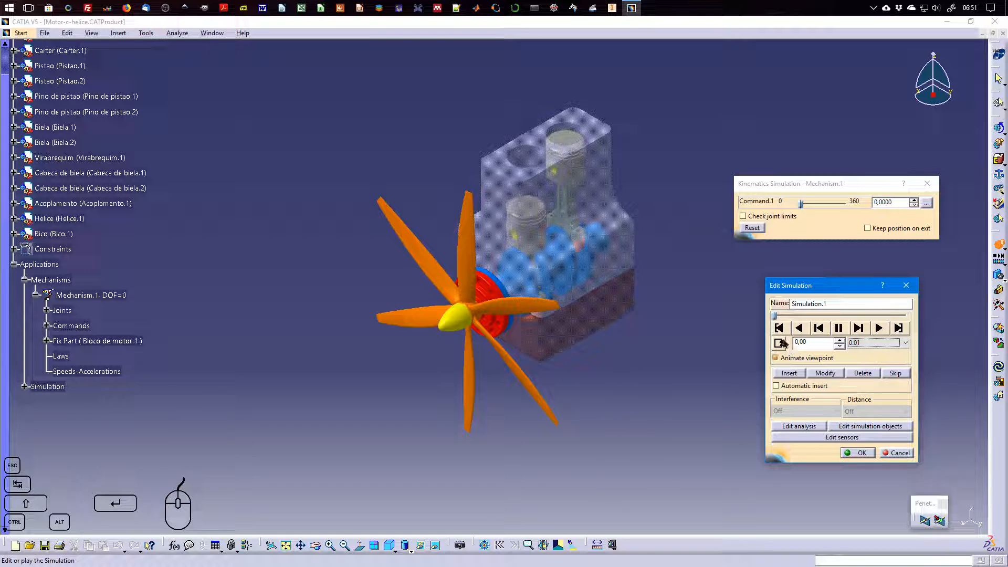
{"action": "left_click", "coordinate": [887, 343]}
{"action": "left_click", "coordinate": [881, 362]}
{"action": "left_click", "coordinate": [878, 343]}
{"action": "left_click", "coordinate": [881, 370]}
{"action": "left_click", "coordinate": [888, 342]}
{"action": "left_click", "coordinate": [876, 377]}
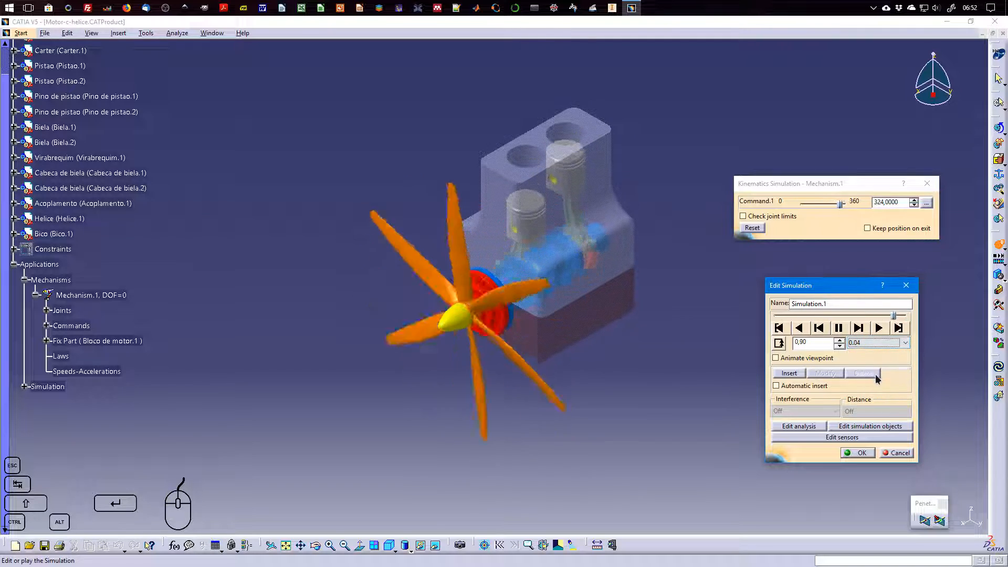
Set the interpolation step of Simulation.1 to 0.02 and return the simulation to its start
{"action": "left_click", "coordinate": [882, 342]}
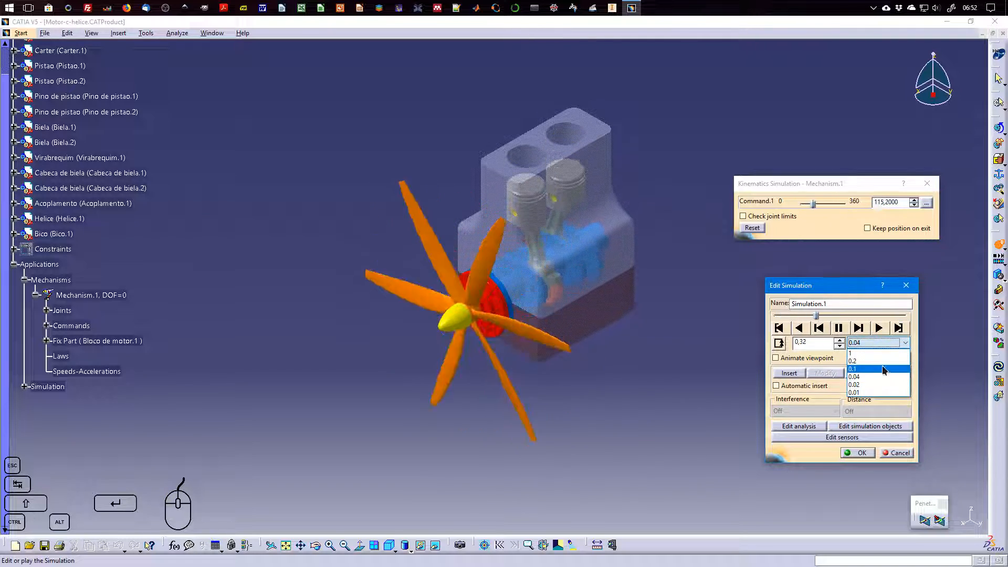
{"action": "left_click", "coordinate": [880, 384]}
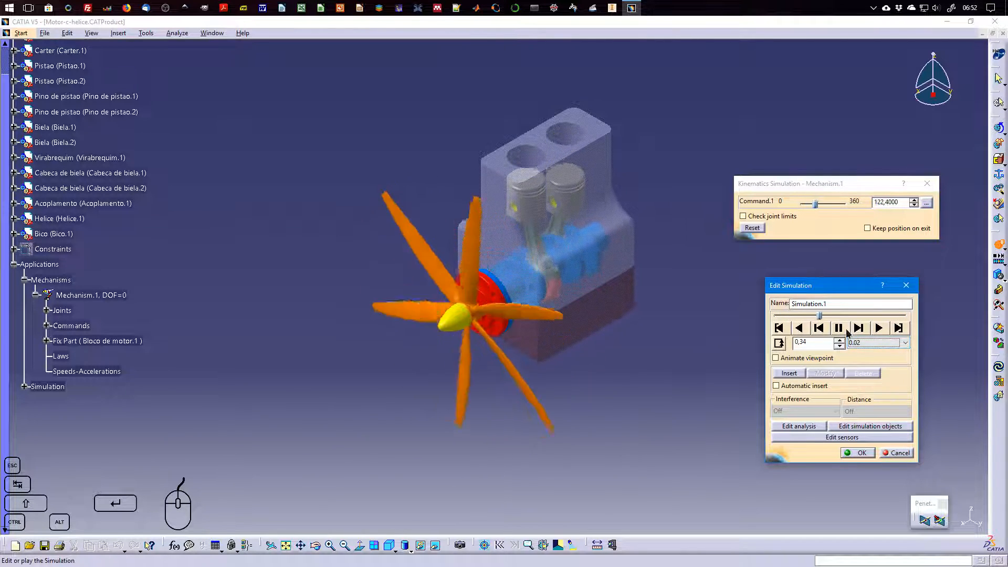
{"action": "left_click", "coordinate": [779, 327]}
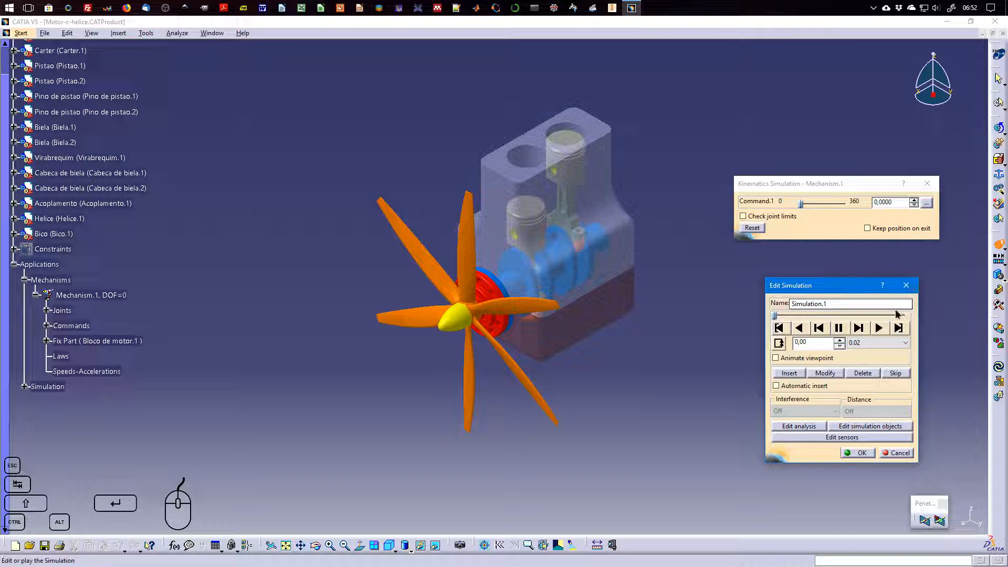
Examine the joint sensors available for Simulation.1 and its sensor observation list, and close the sensor editor
{"action": "left_click", "coordinate": [851, 438]}
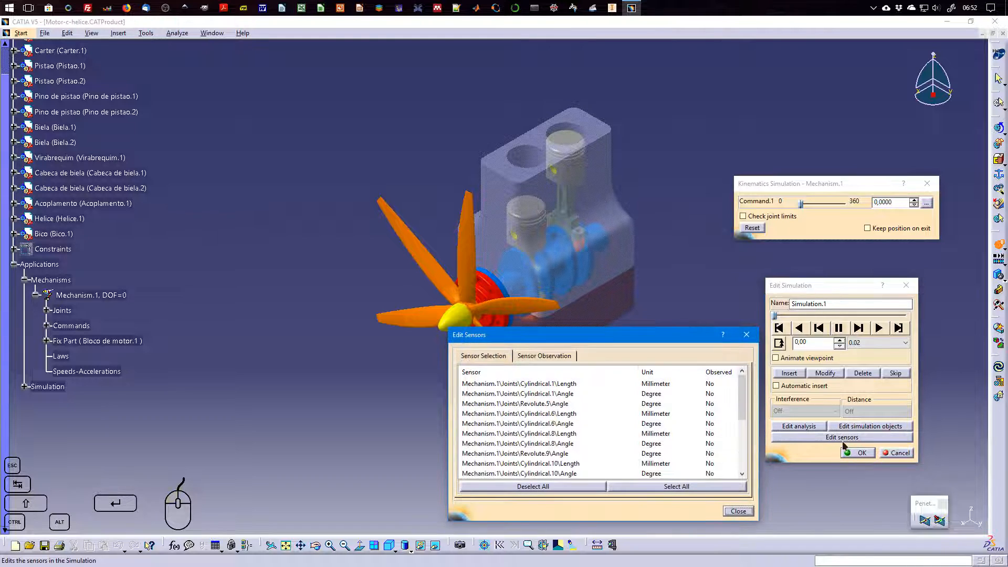
{"action": "left_click_drag", "start_coordinate": [654, 336], "coordinate": [513, 293]}
{"action": "left_click", "coordinate": [414, 307]}
{"action": "left_click", "coordinate": [362, 308]}
{"action": "left_click_drag", "start_coordinate": [602, 357], "coordinate": [601, 422]}
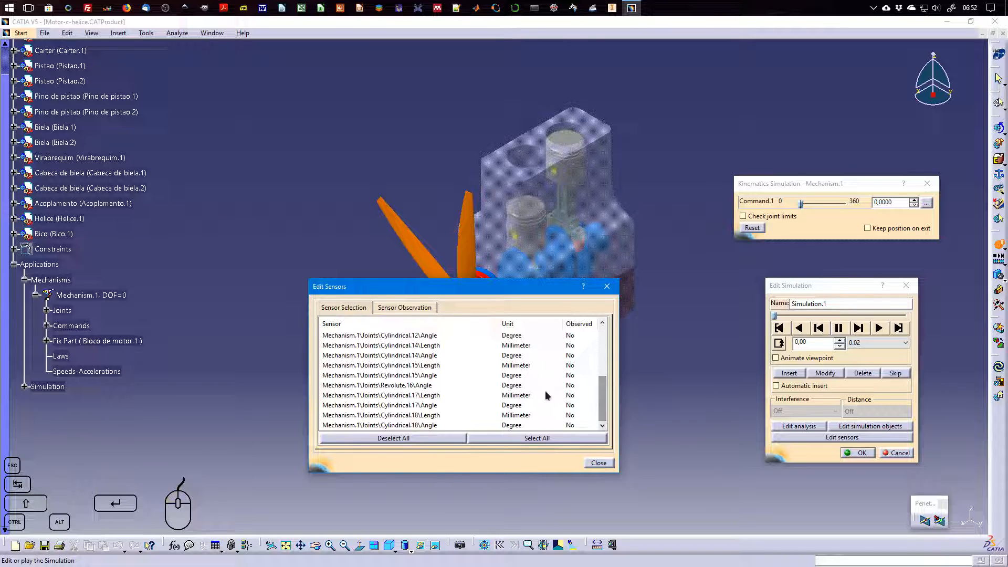
{"action": "left_click", "coordinate": [414, 309]}
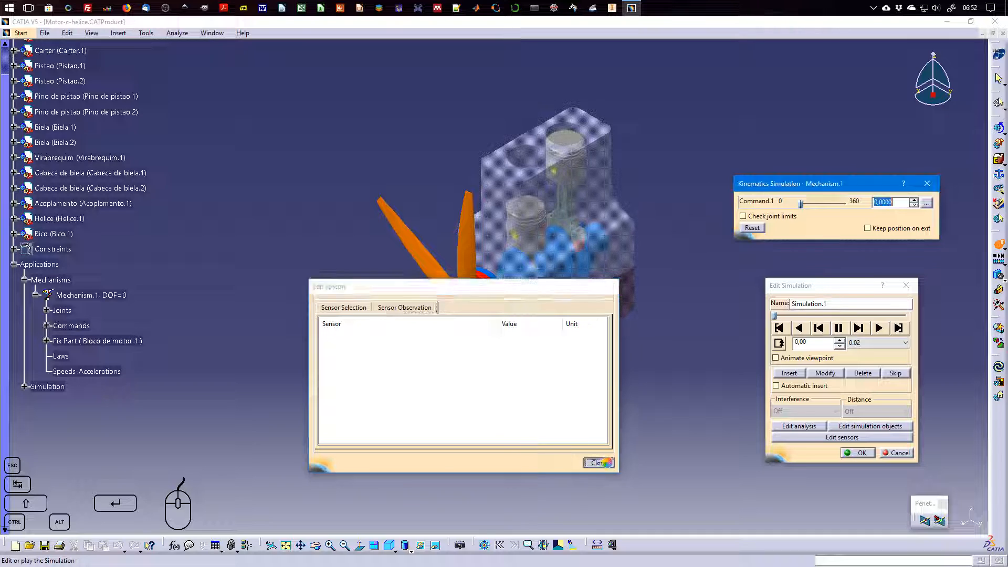
{"action": "left_click", "coordinate": [599, 463]}
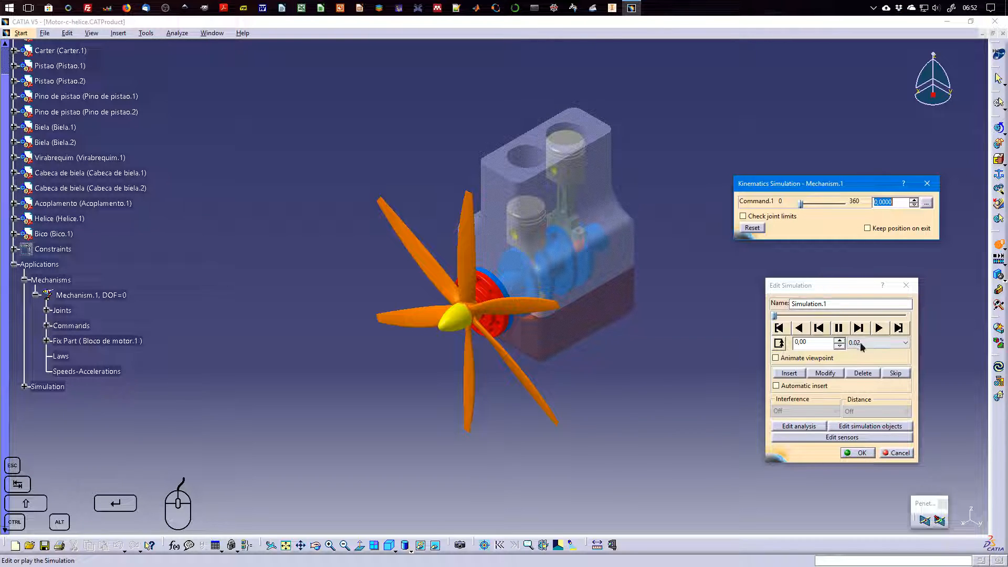
Accept the edits to Simulation.1 and expand the Simulation branch of the tree to locate it
{"action": "left_click", "coordinate": [869, 455]}
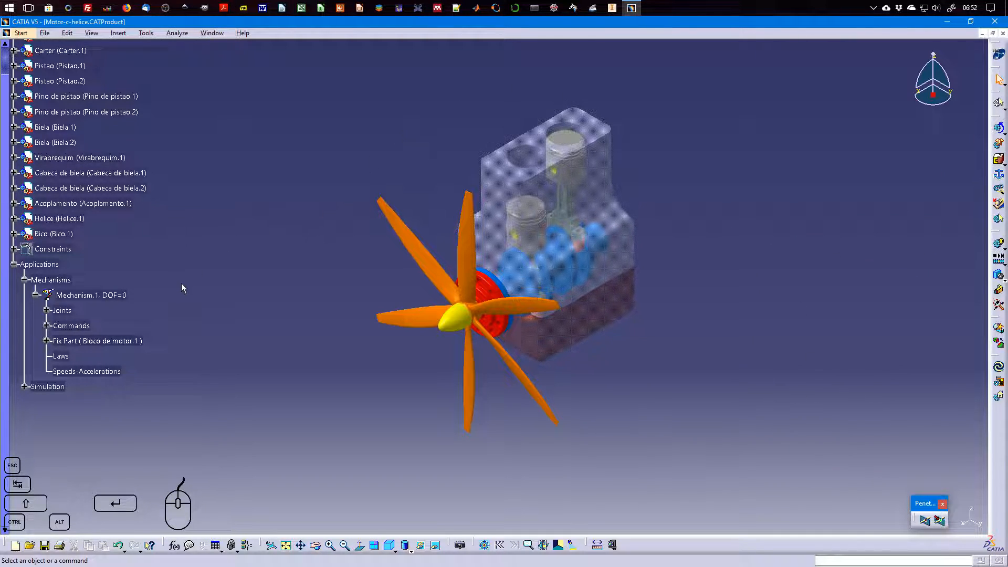
{"action": "left_click", "coordinate": [23, 386]}
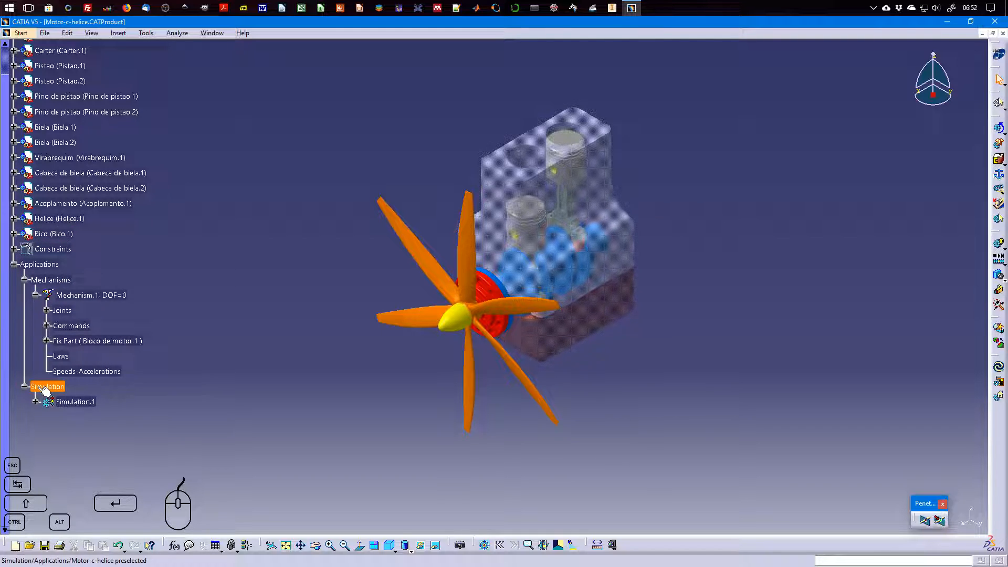
{"action": "left_click", "coordinate": [72, 402]}
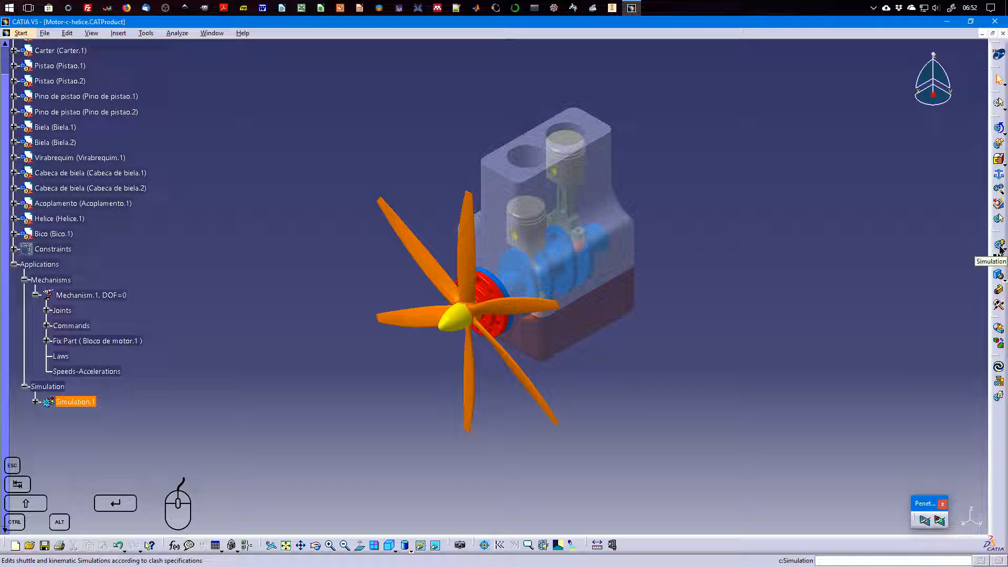
Look at the Simulation with Commands settings of Mechanism.1 and close them without running anything
{"action": "left_click", "coordinate": [999, 130]}
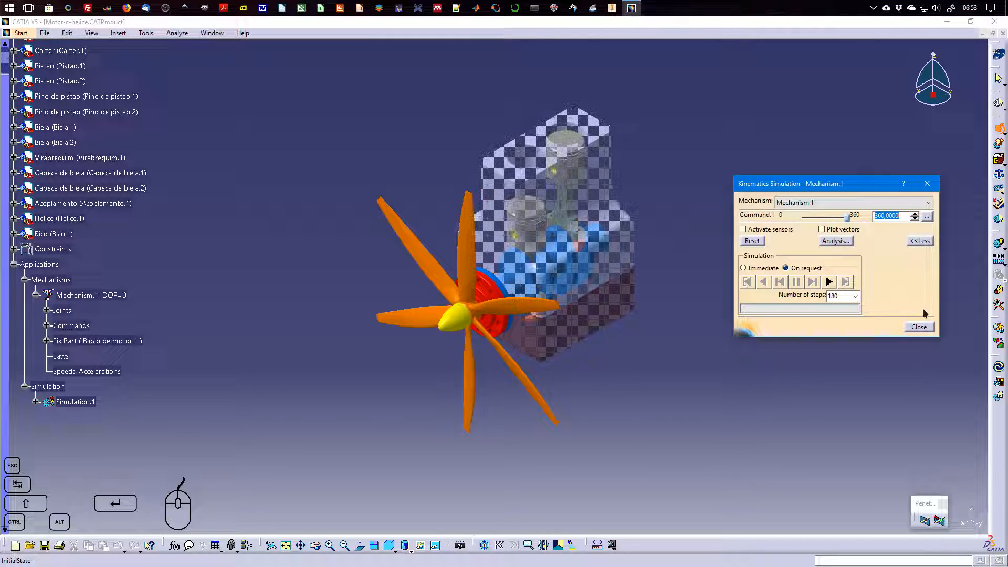
{"action": "left_click", "coordinate": [918, 327]}
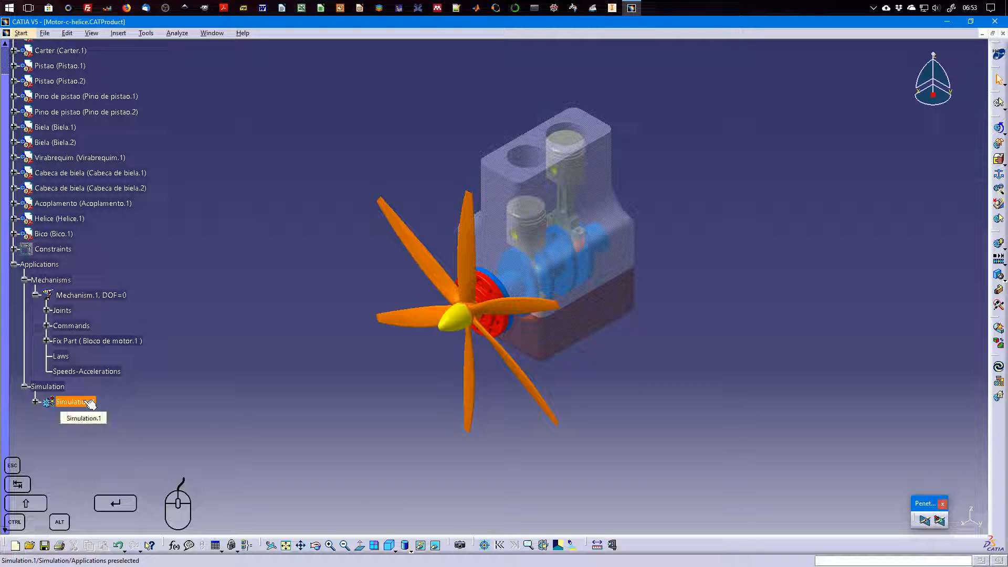
Reopen Simulation.1 and compare its first and last positions with viewpoint animation off and on
{"action": "double_click", "coordinate": [75, 402]}
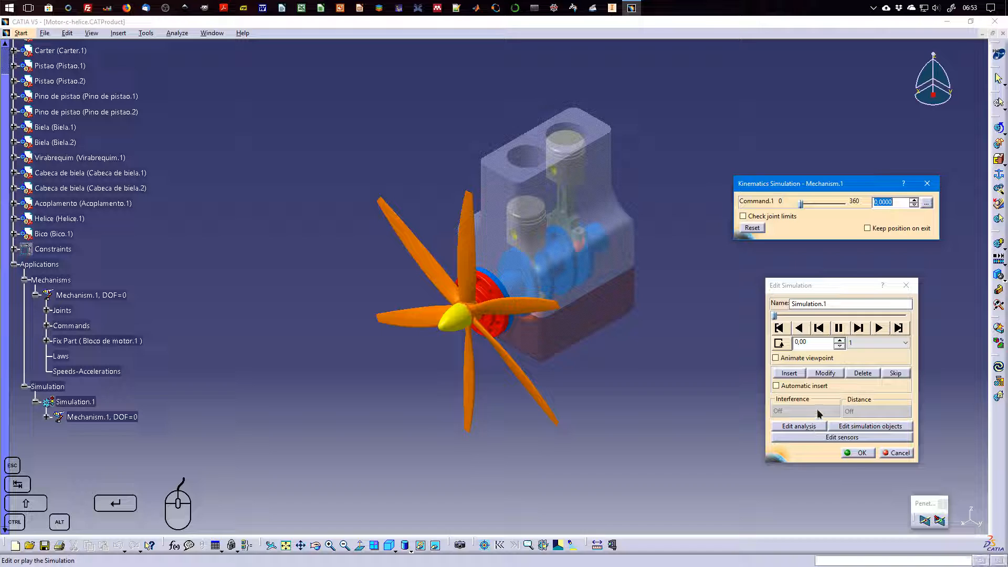
{"action": "left_click", "coordinate": [898, 329]}
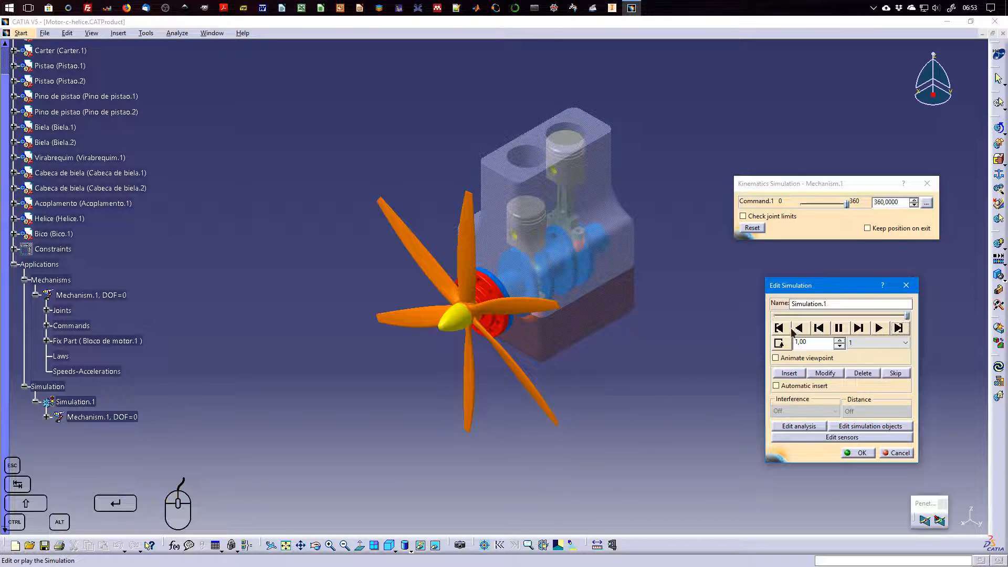
{"action": "left_click", "coordinate": [811, 358]}
{"action": "left_click", "coordinate": [898, 328]}
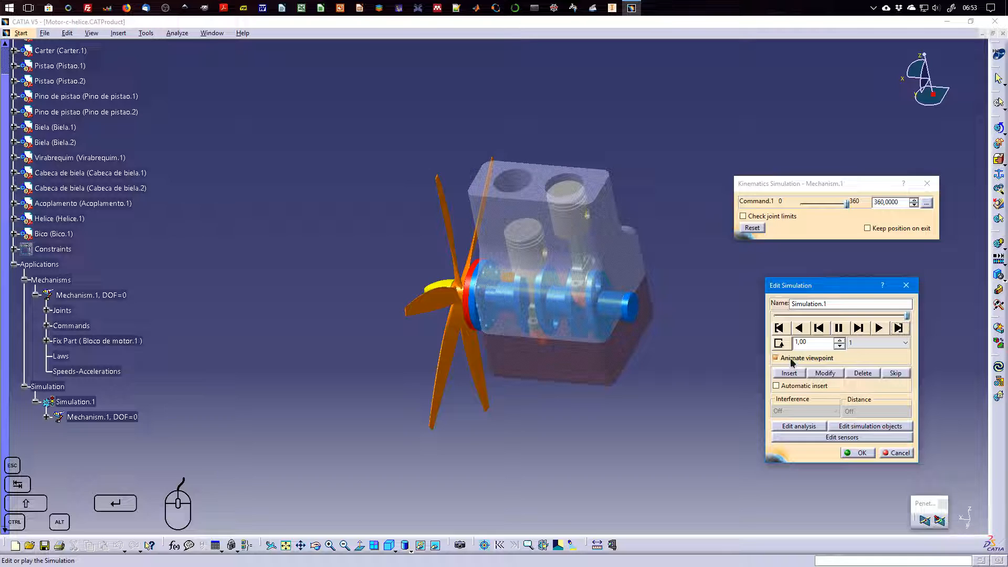
{"action": "left_click", "coordinate": [780, 329]}
{"action": "left_click", "coordinate": [802, 358]}
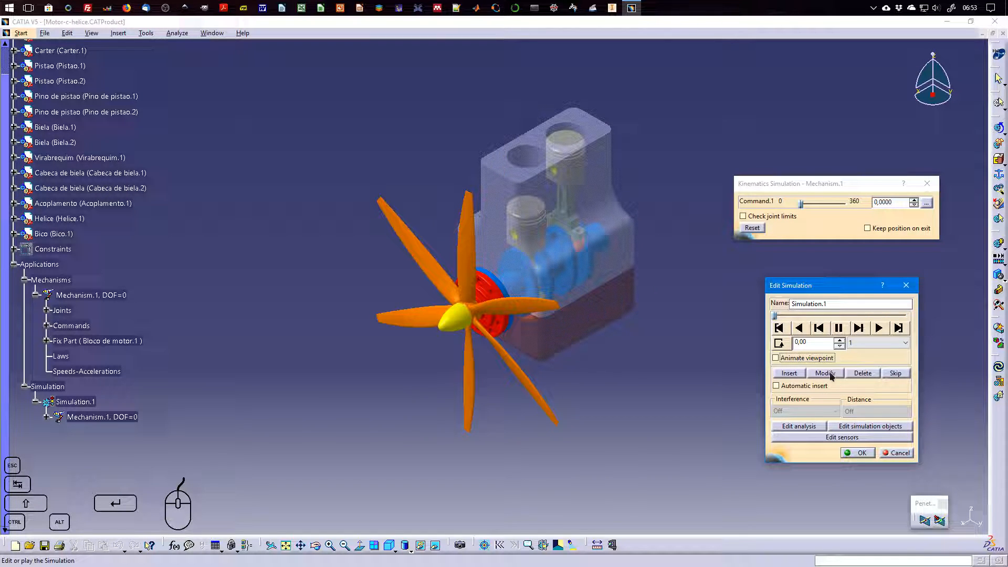
Check the interpolation step options of Simulation.1, cancel the editing, and inspect the mechanism branch nested under it
{"action": "left_click", "coordinate": [883, 343]}
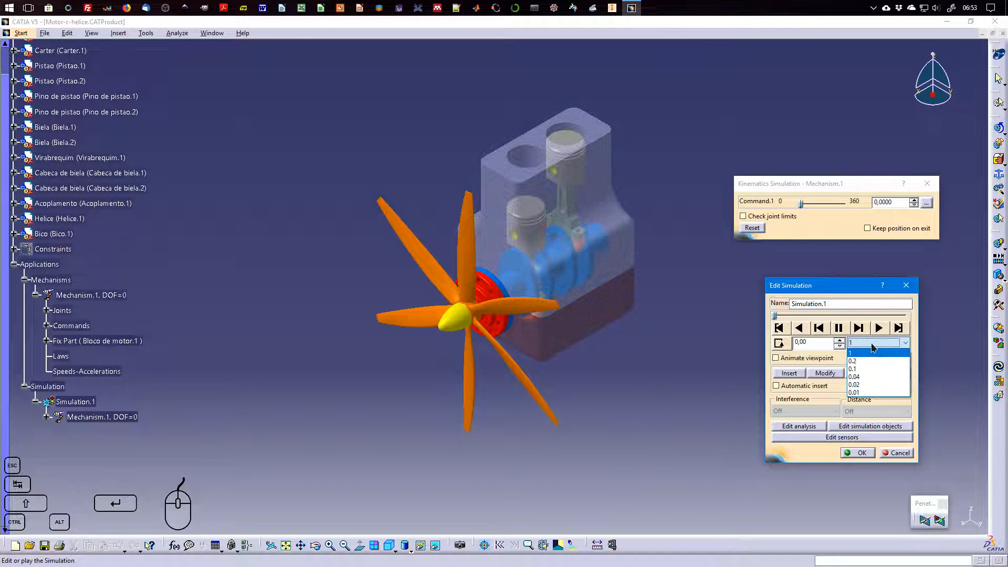
{"action": "left_click", "coordinate": [861, 352]}
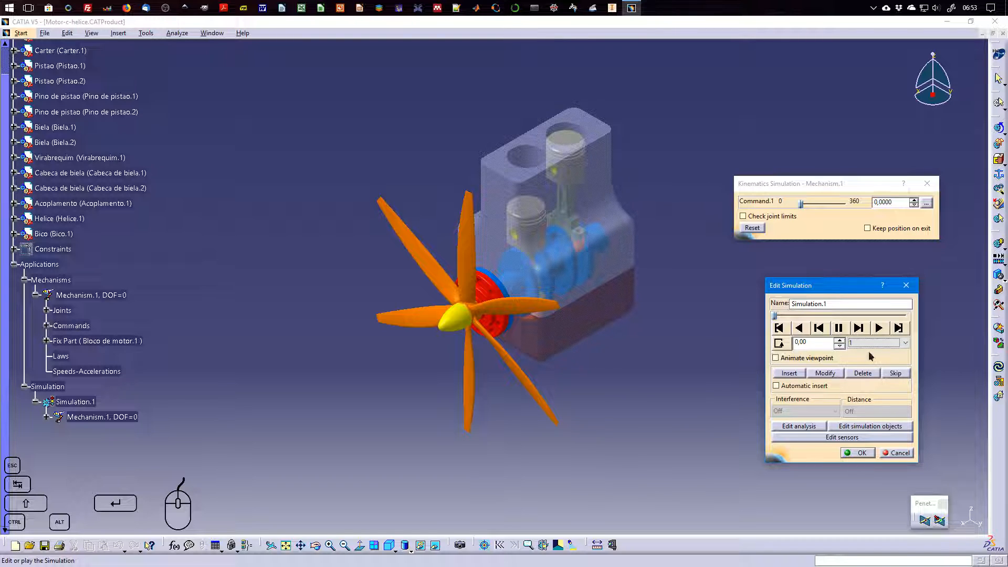
{"action": "left_click", "coordinate": [895, 453]}
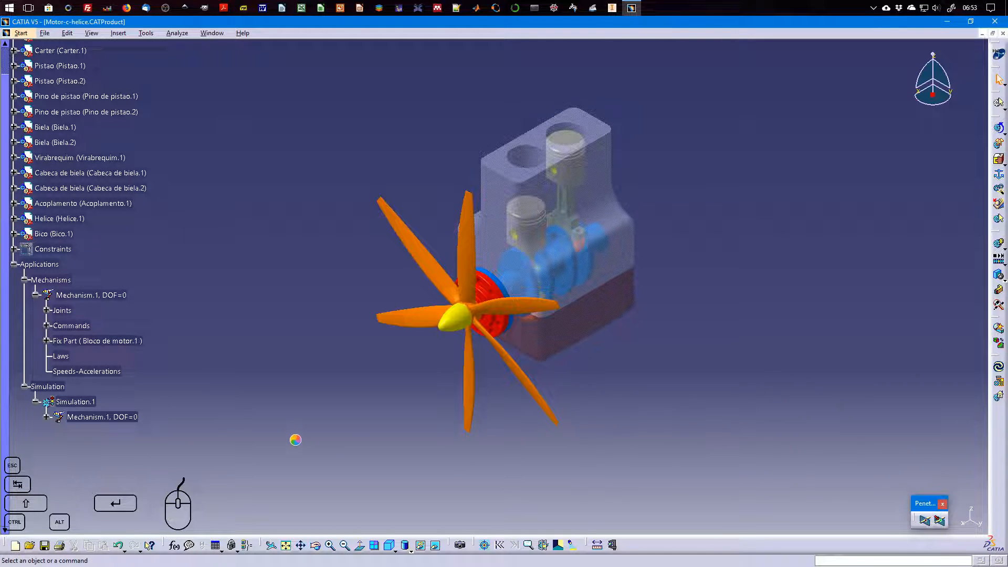
{"action": "left_click", "coordinate": [46, 417]}
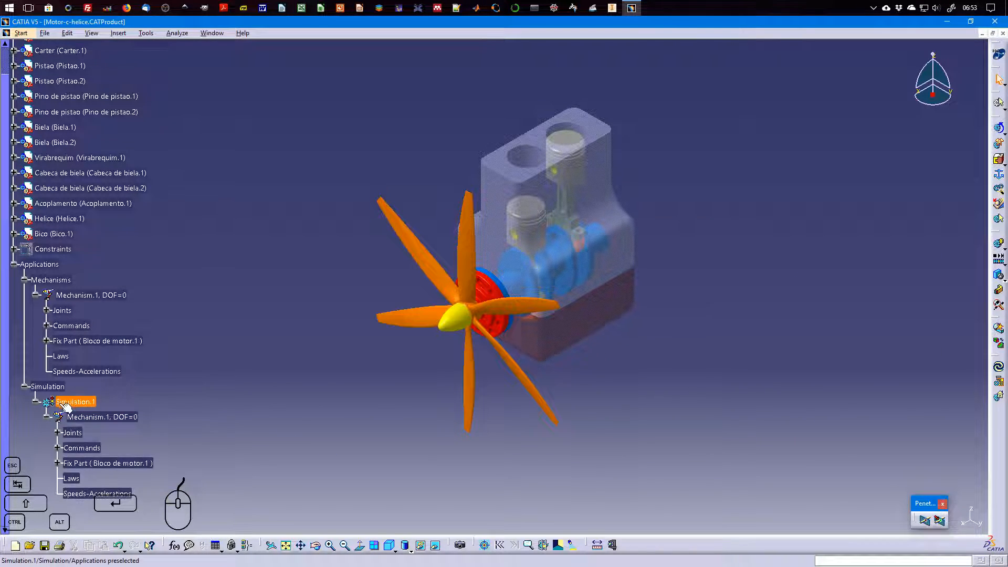
{"action": "left_click", "coordinate": [47, 417]}
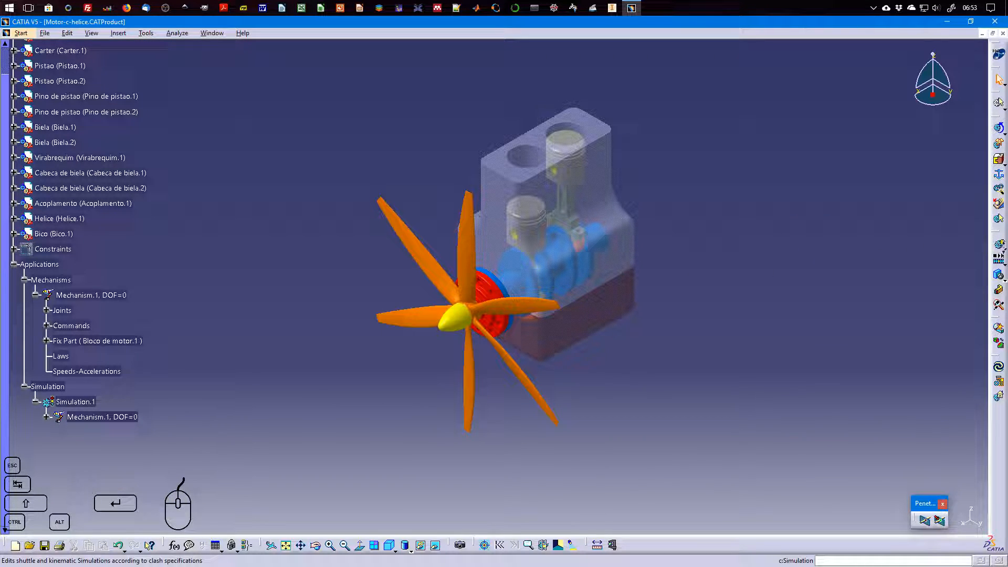
Start compiling Simulation.1 with generation of an animation file instead of a replay
{"action": "left_click", "coordinate": [1001, 255]}
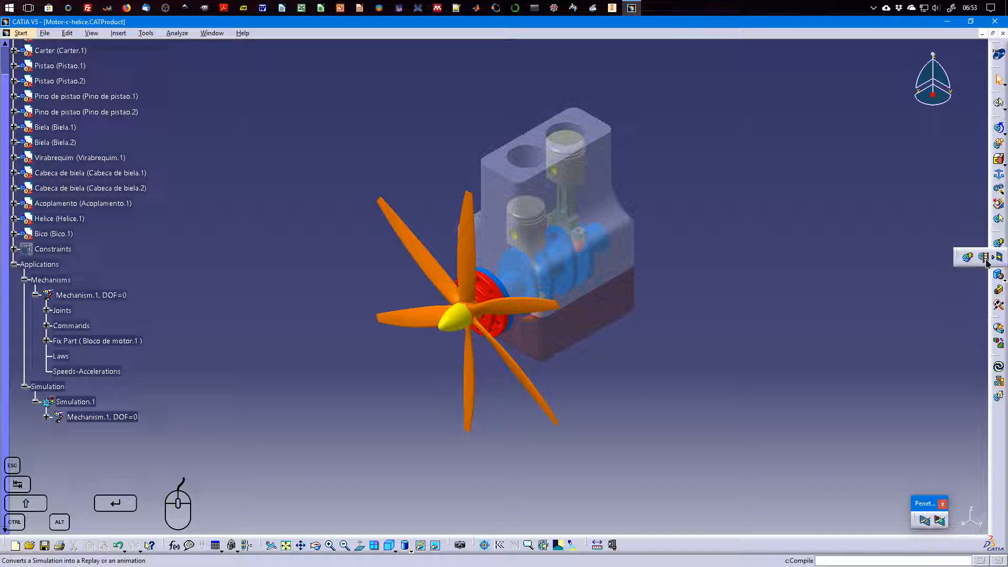
{"action": "left_click", "coordinate": [984, 258]}
{"action": "left_click_drag", "start_coordinate": [817, 379], "coordinate": [785, 236]}
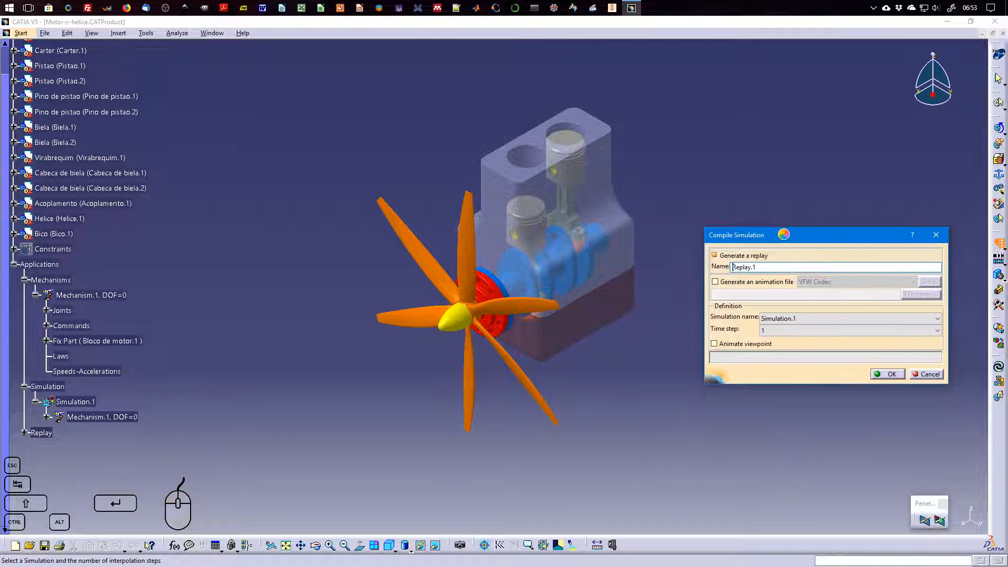
{"action": "left_click", "coordinate": [733, 283]}
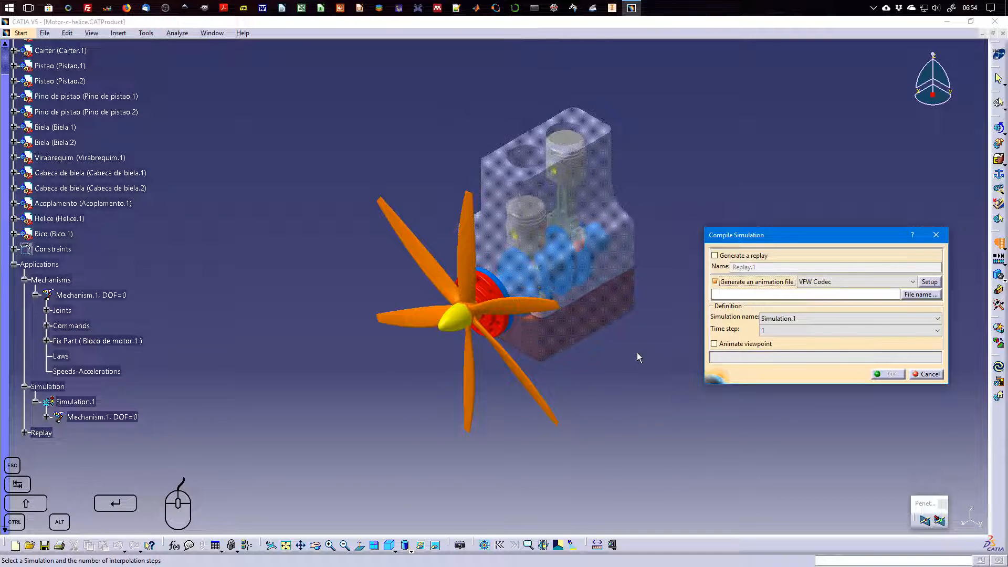
Keep VFW Codec as the animation format, check its available compressors and cancel the compressor setup
{"action": "left_click", "coordinate": [836, 282]}
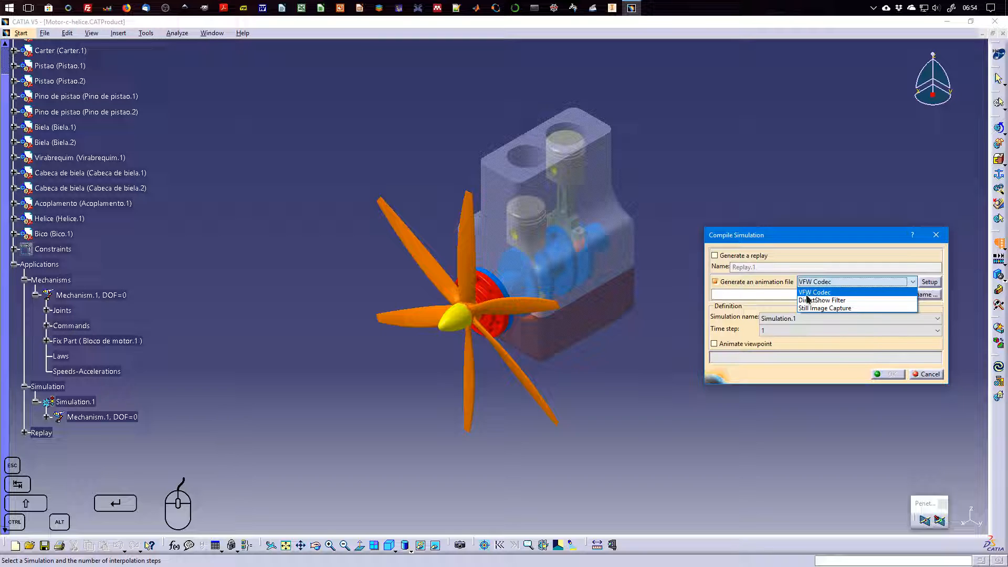
{"action": "left_click", "coordinate": [835, 291]}
{"action": "left_click", "coordinate": [927, 286]}
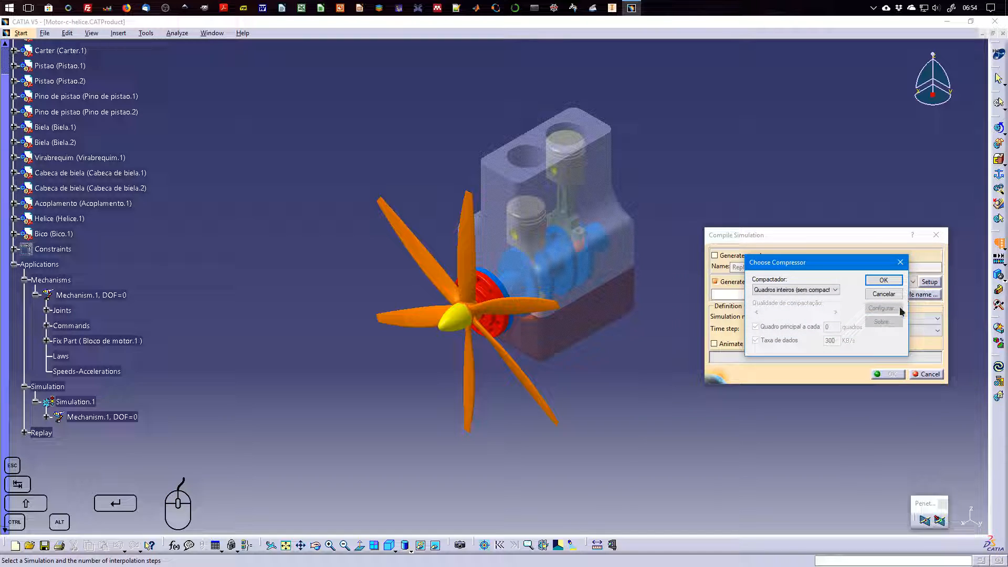
{"action": "left_click", "coordinate": [821, 292]}
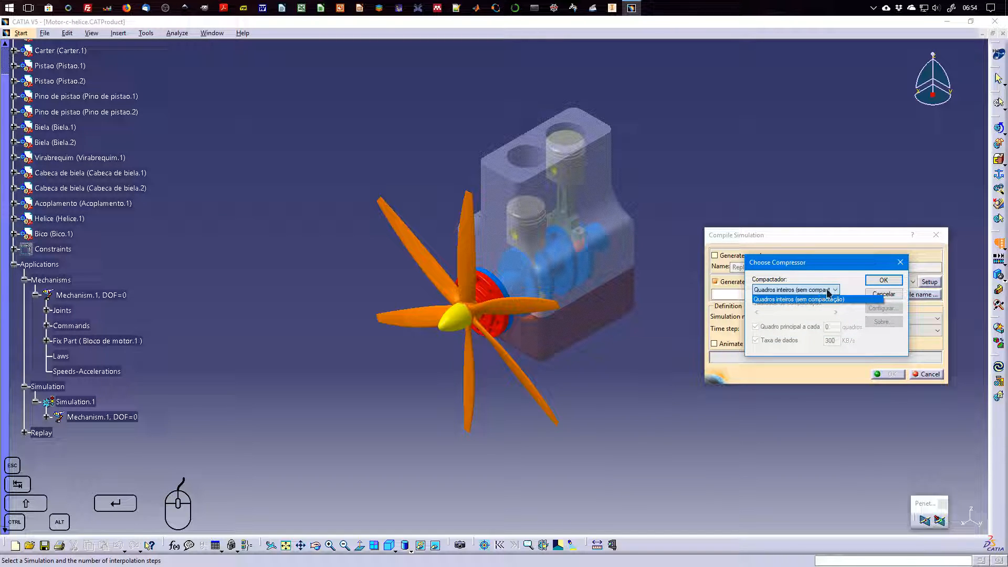
{"action": "left_click", "coordinate": [829, 300]}
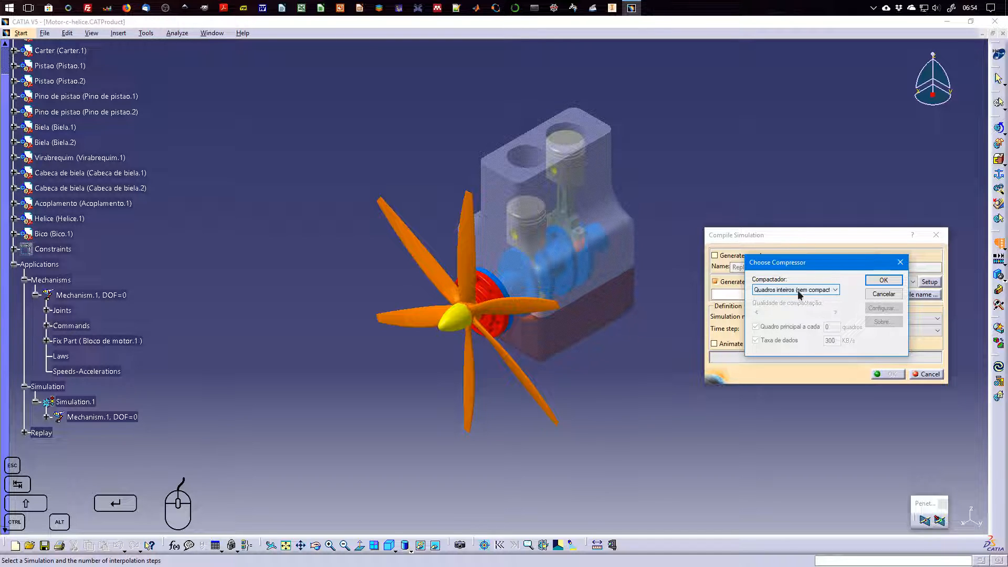
{"action": "left_click", "coordinate": [882, 295]}
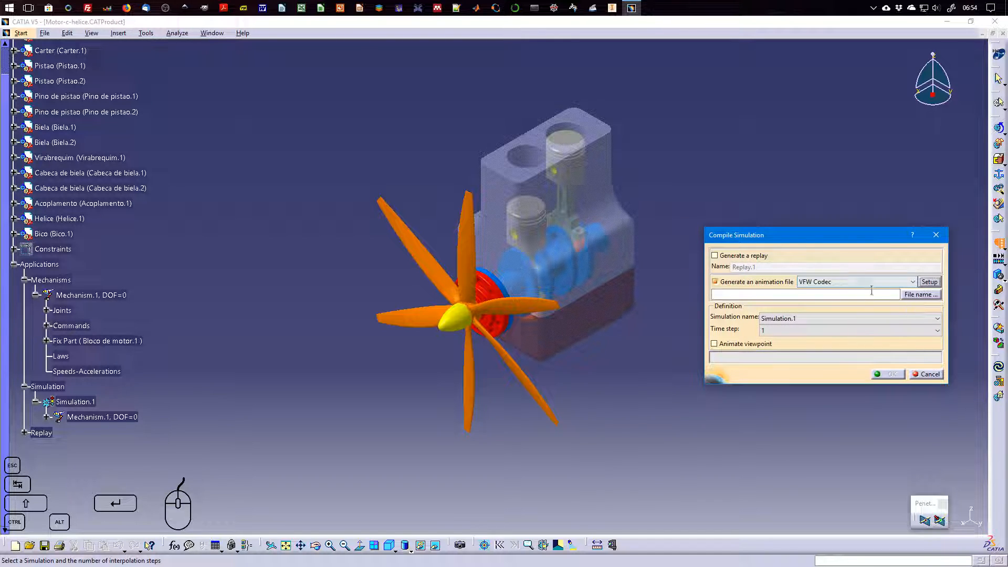
Set the animation output file to video-motor in the Documents folder, with VFW Codec (*.avi) as the file type
{"action": "left_click", "coordinate": [914, 298]}
{"action": "left_click_drag", "start_coordinate": [823, 182], "coordinate": [675, 151]}
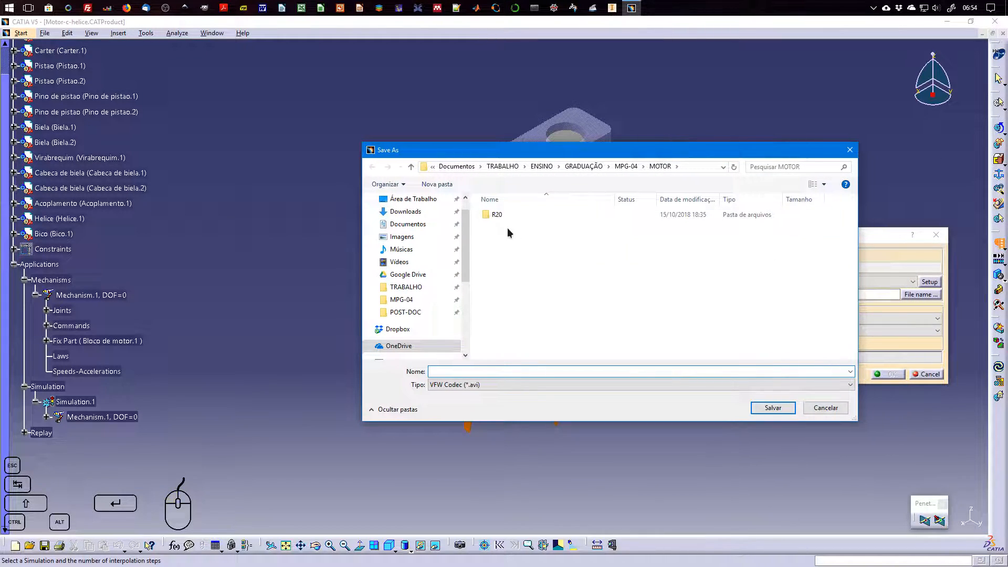
{"action": "left_click", "coordinate": [420, 225]}
{"action": "left_click", "coordinate": [523, 373]}
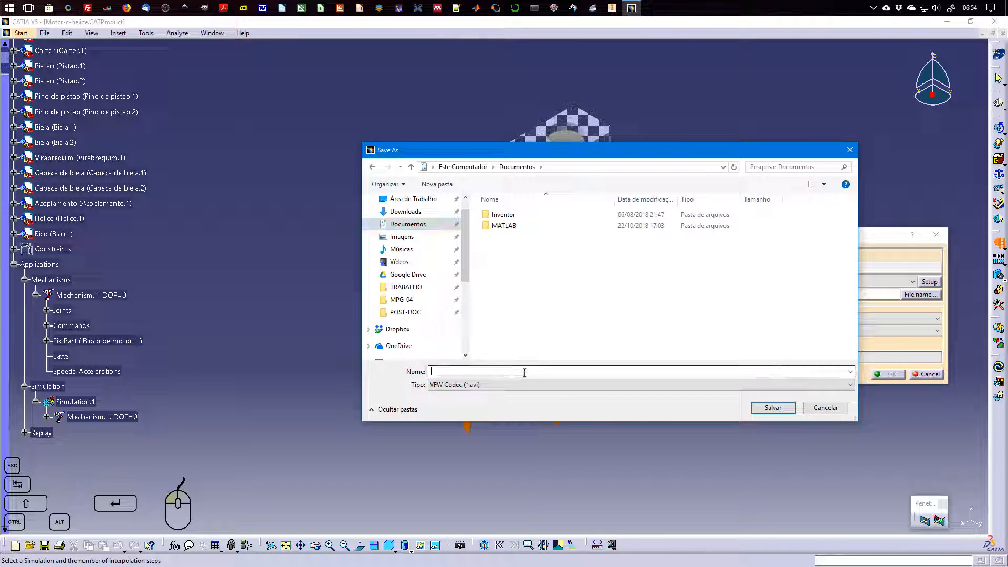
{"action": "type", "text": "video-motor"}
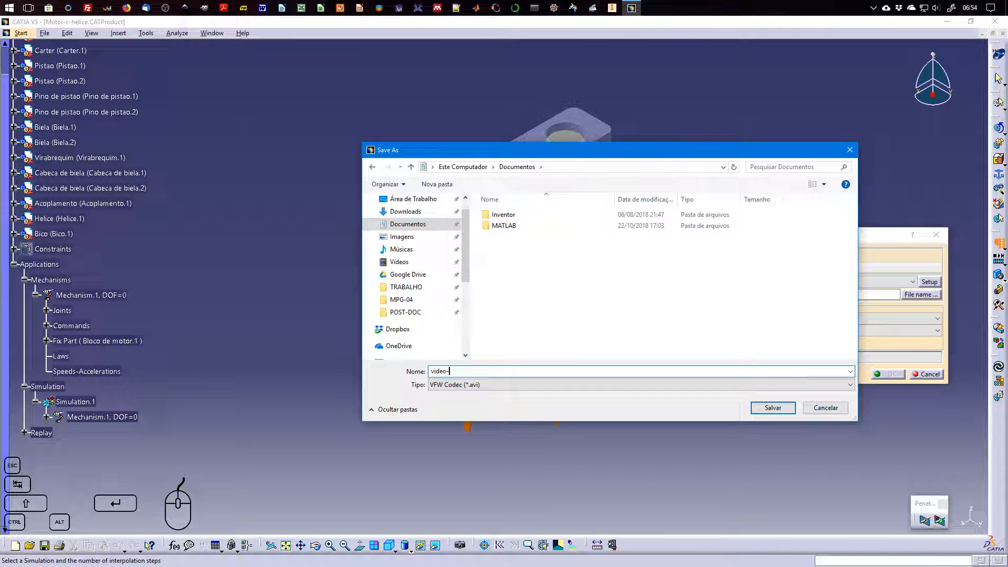
{"action": "left_click", "coordinate": [507, 387]}
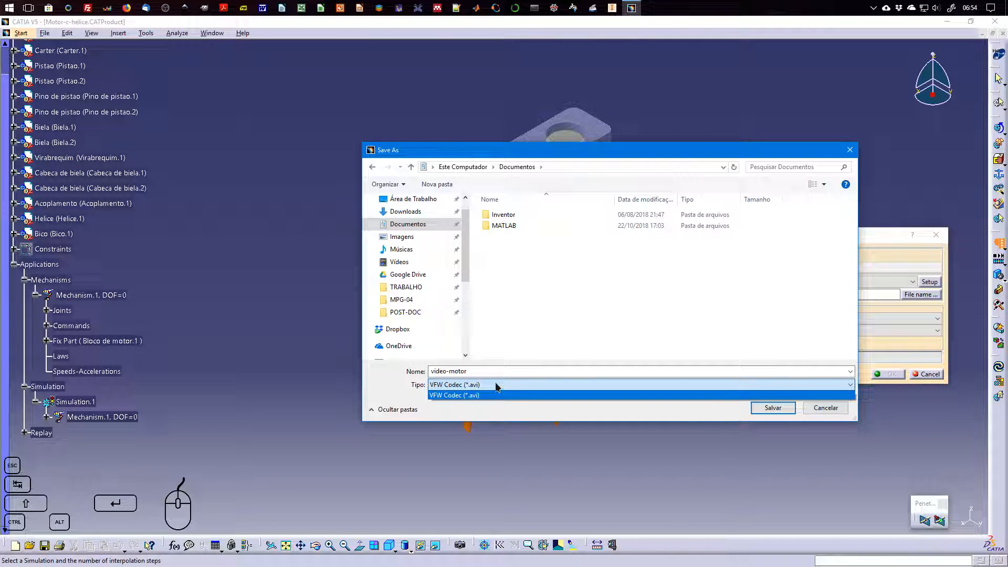
{"action": "left_click", "coordinate": [497, 387]}
{"action": "left_click", "coordinate": [773, 407]}
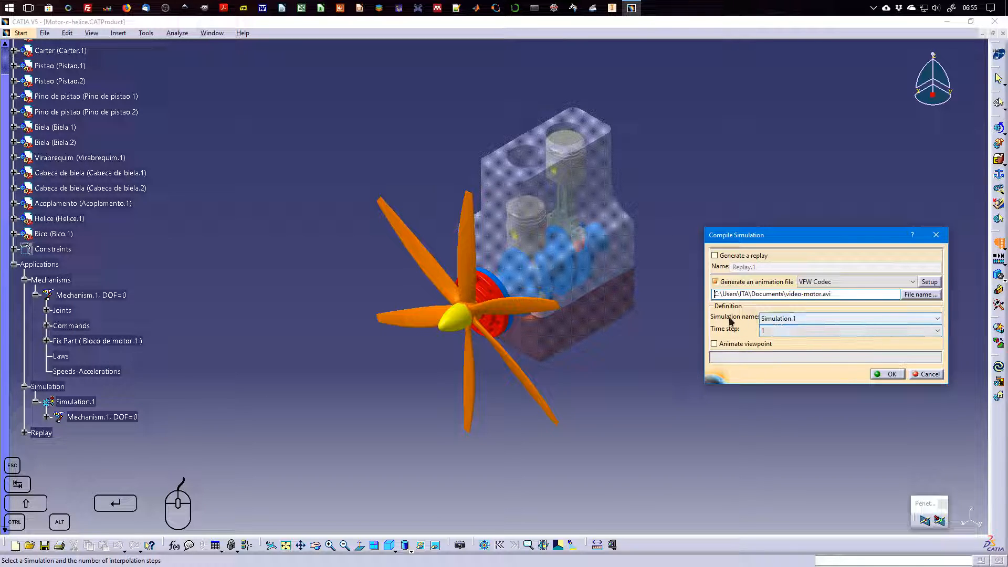
Keep Simulation.1 as the source, set the time step to 0.02 and compile the animation file
{"action": "left_click", "coordinate": [794, 319]}
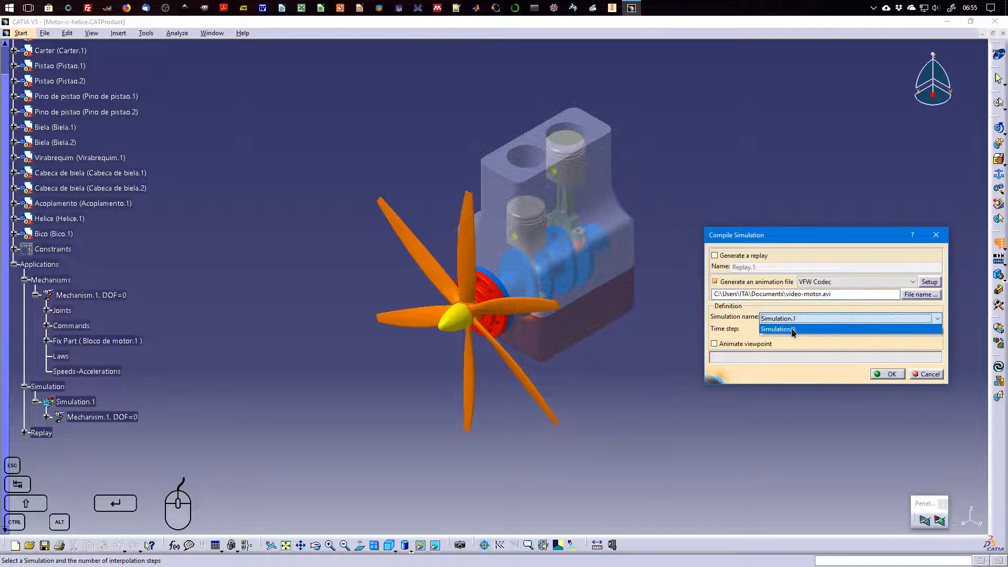
{"action": "left_click", "coordinate": [785, 330]}
{"action": "left_click", "coordinate": [778, 330]}
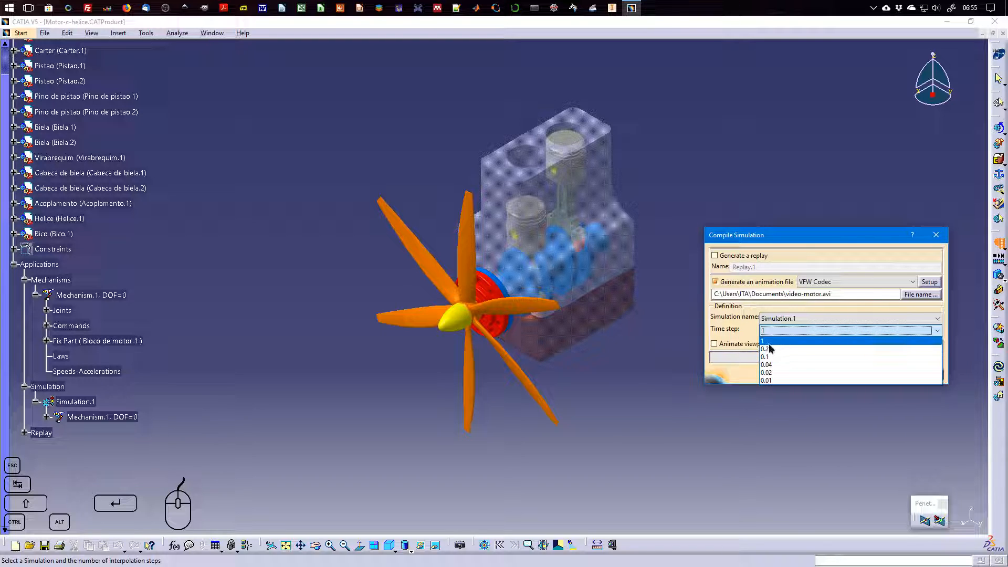
{"action": "left_click", "coordinate": [771, 372]}
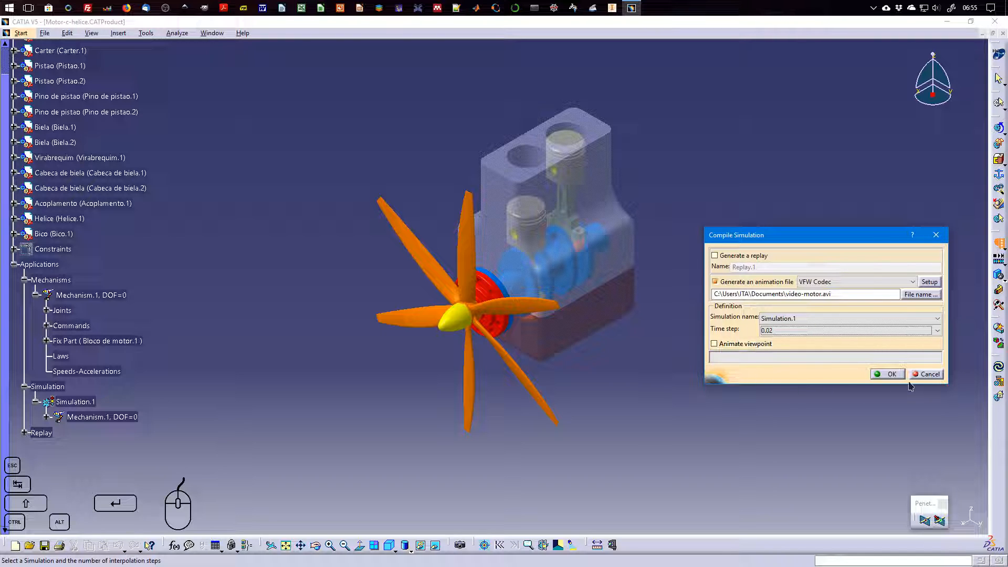
{"action": "left_click", "coordinate": [894, 378]}
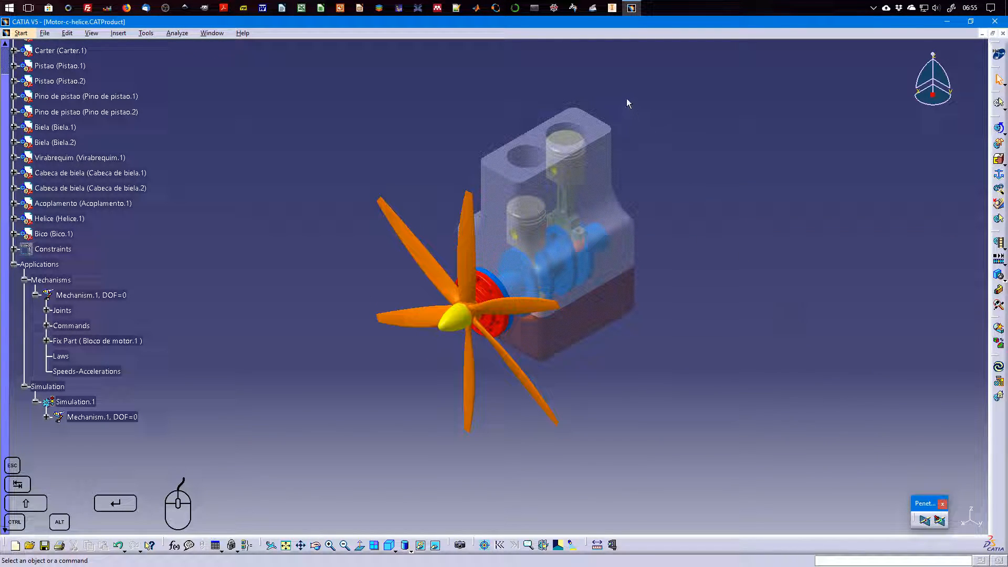
Switch to File Explorer, find video-motor.avi in the Documents folder and open it in the video player
{"action": "key", "text": "super+e"}
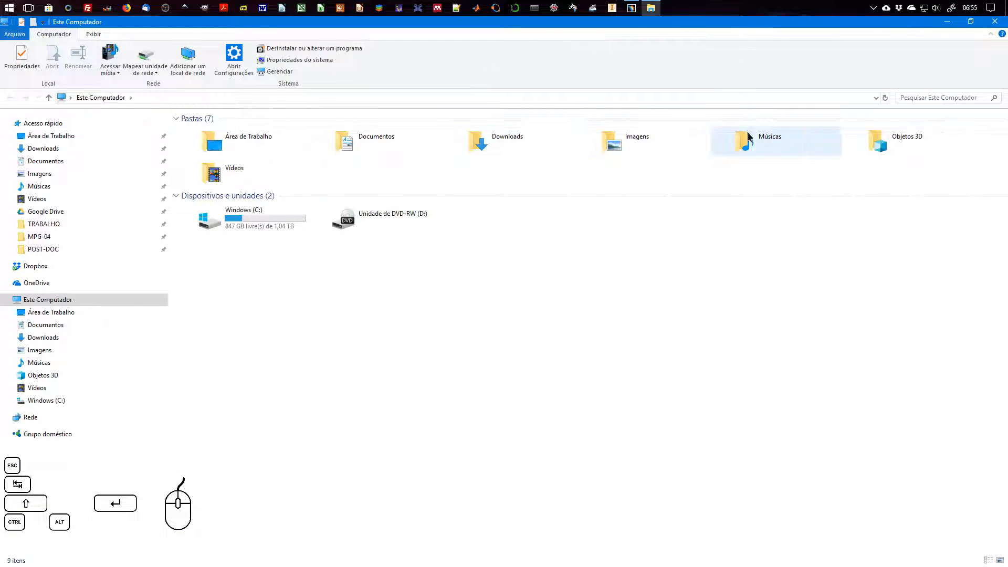
{"action": "double_click", "coordinate": [370, 146]}
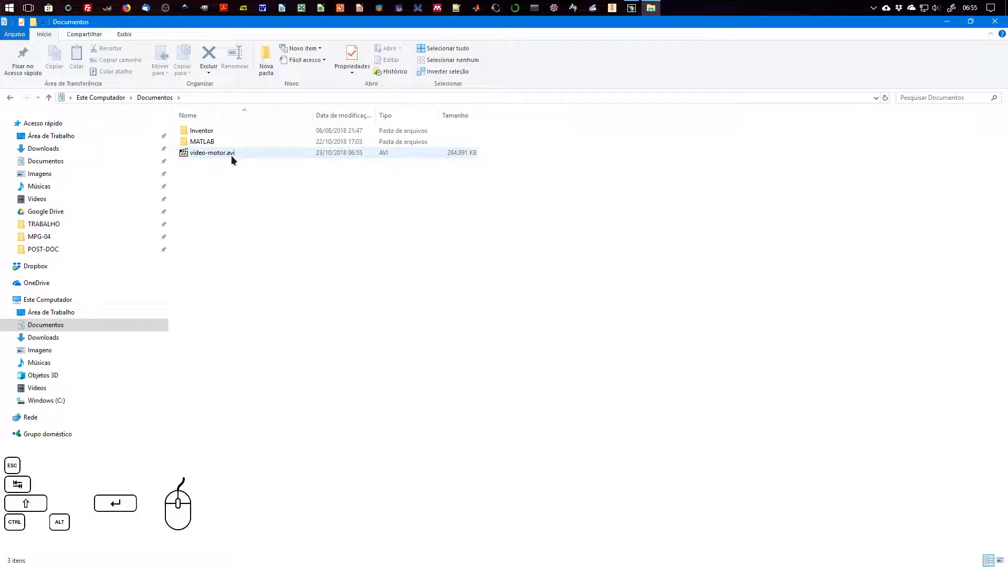
{"action": "left_click", "coordinate": [452, 158]}
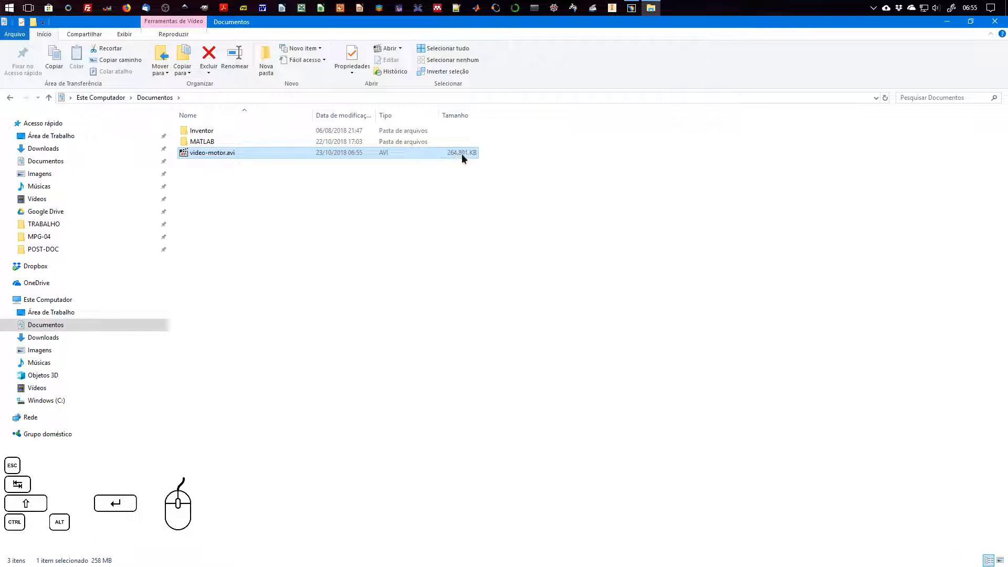
{"action": "double_click", "coordinate": [209, 154]}
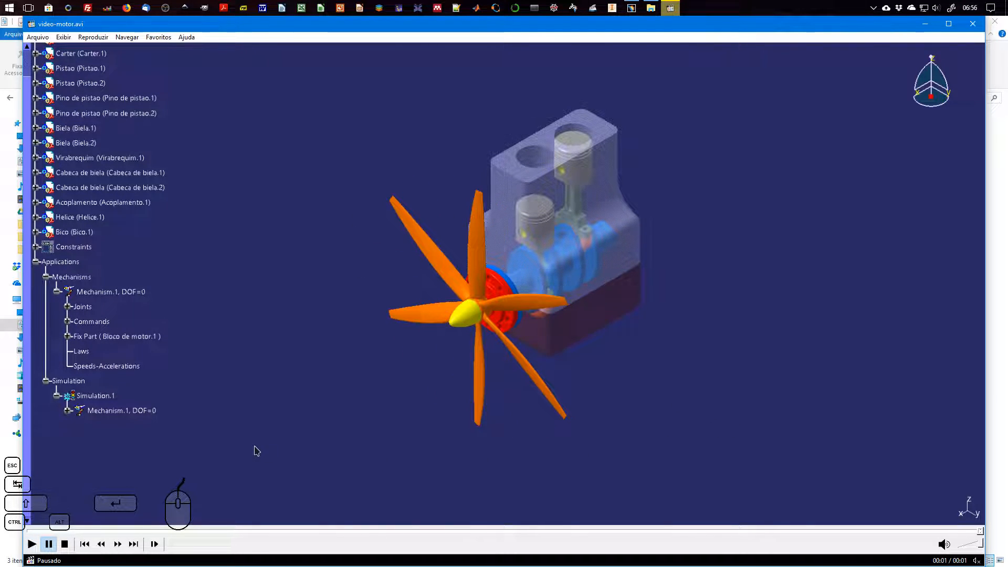
Play the video-motor.avi animation again and turn on repeat to watch the engine motion in a loop
{"action": "left_click", "coordinate": [32, 544]}
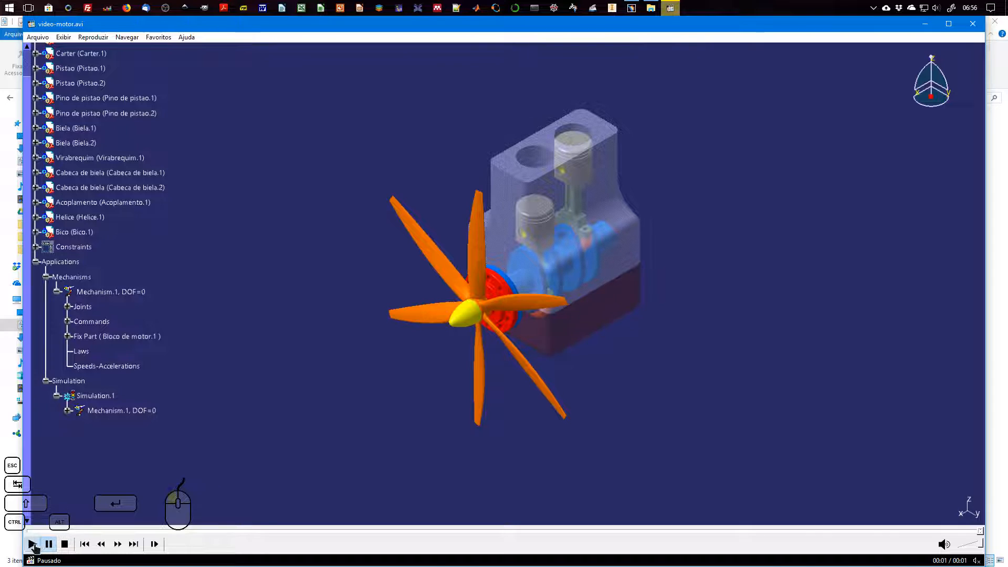
{"action": "right_click", "coordinate": [378, 259]}
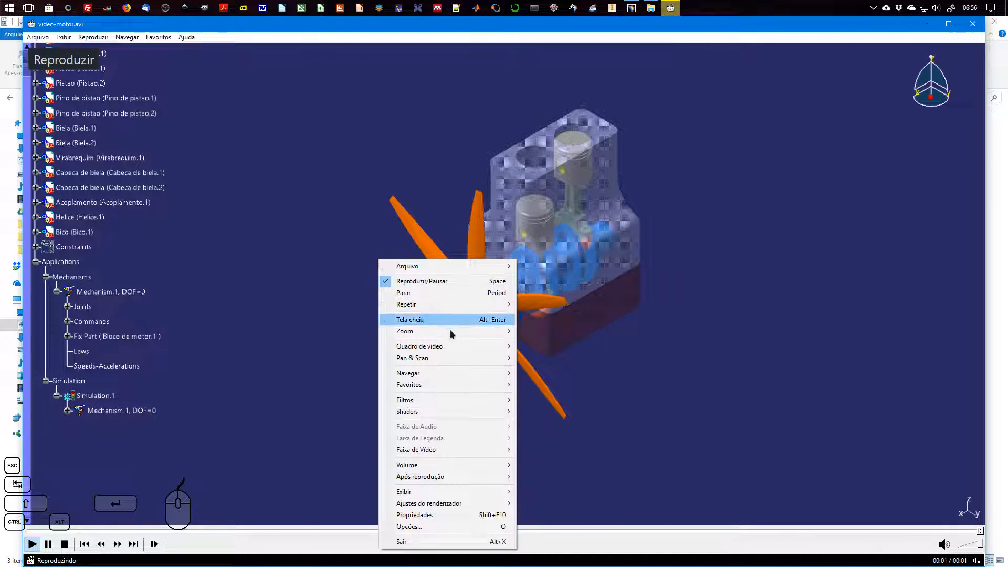
{"action": "mouse_move", "coordinate": [467, 389]}
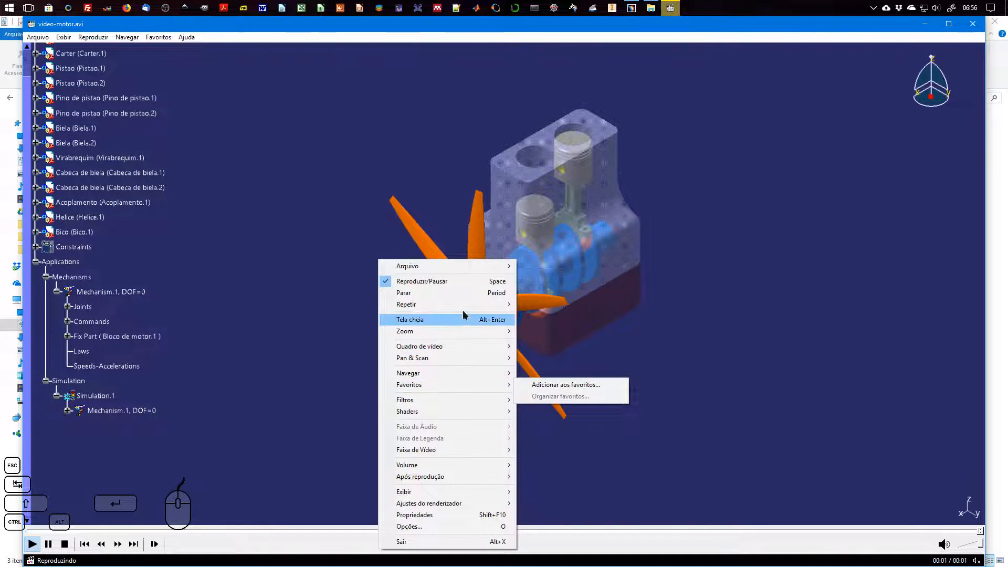
{"action": "mouse_move", "coordinate": [464, 309]}
{"action": "left_click", "coordinate": [546, 306]}
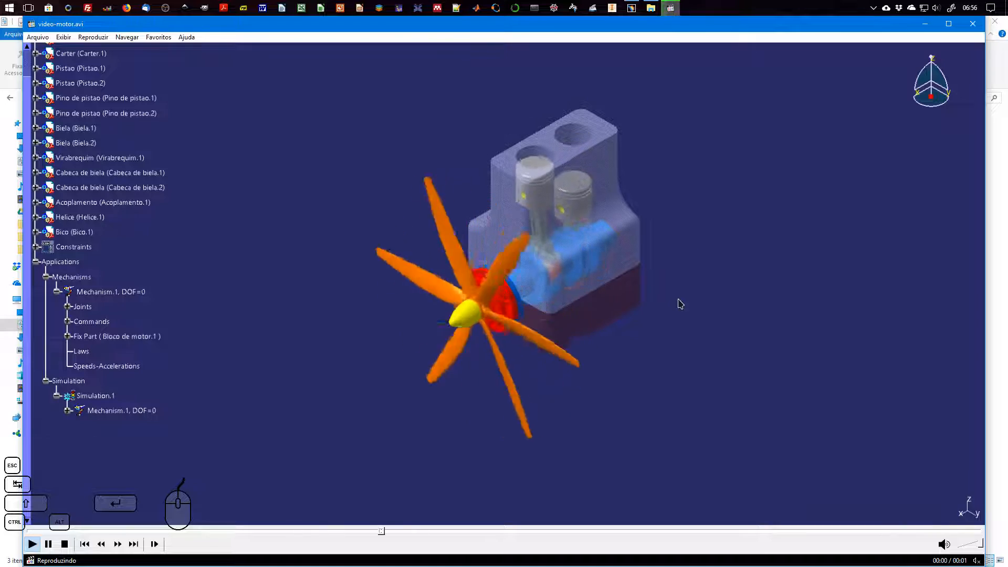
Pause and close the video, and switch back to the Motor-c-helice assembly in CATIA V5
{"action": "left_click", "coordinate": [694, 208]}
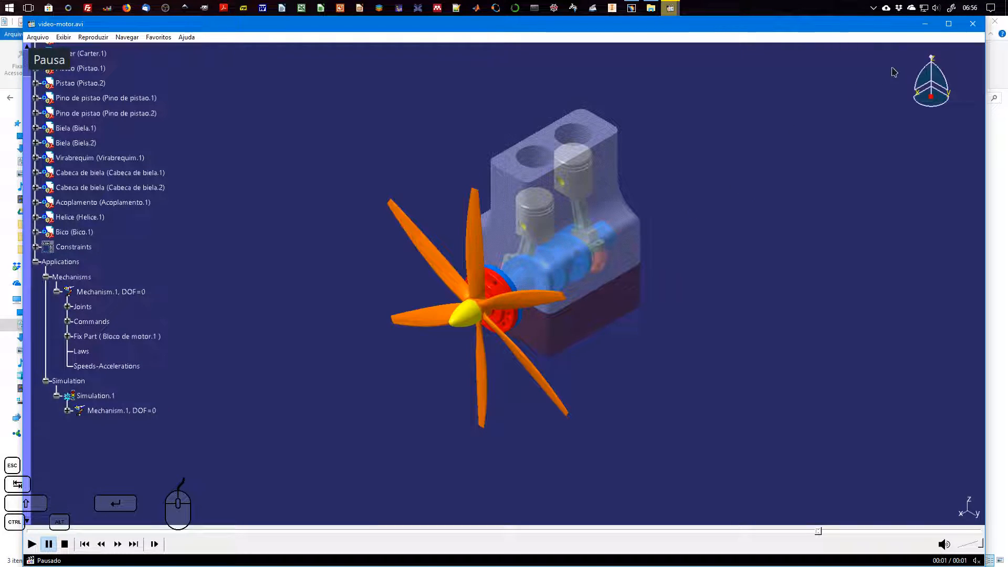
{"action": "left_click", "coordinate": [979, 25]}
{"action": "left_click", "coordinate": [635, 10]}
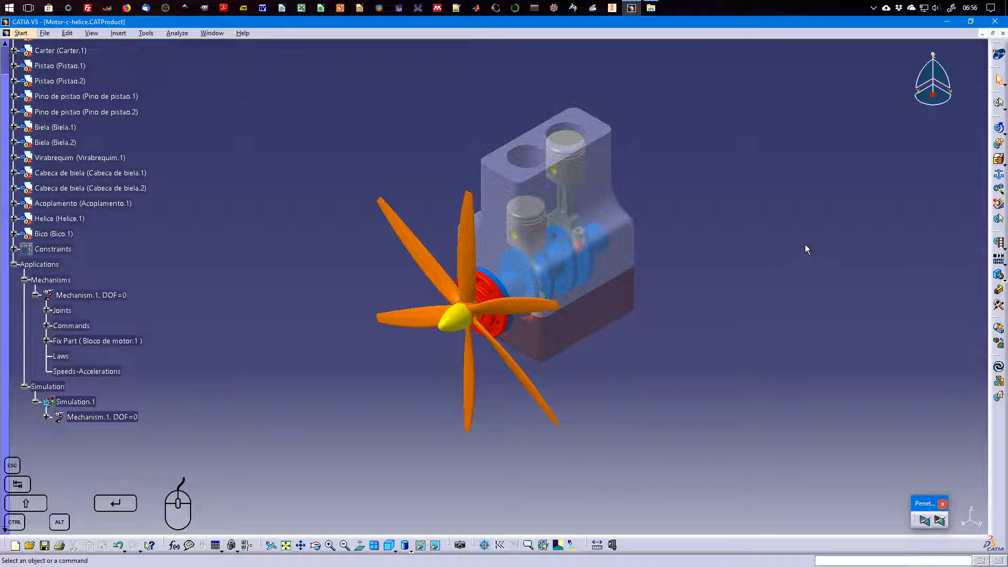
Check the sensor list and graphics output of Mechanism.1 in Simulation with Commands, and close it with sensors deactivated
{"action": "left_click", "coordinate": [999, 129]}
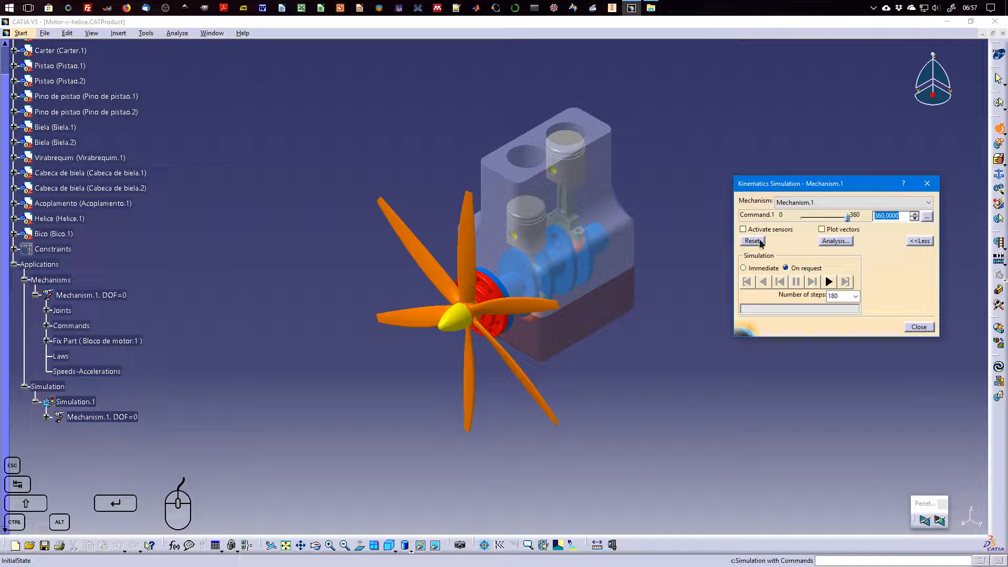
{"action": "left_click", "coordinate": [759, 229]}
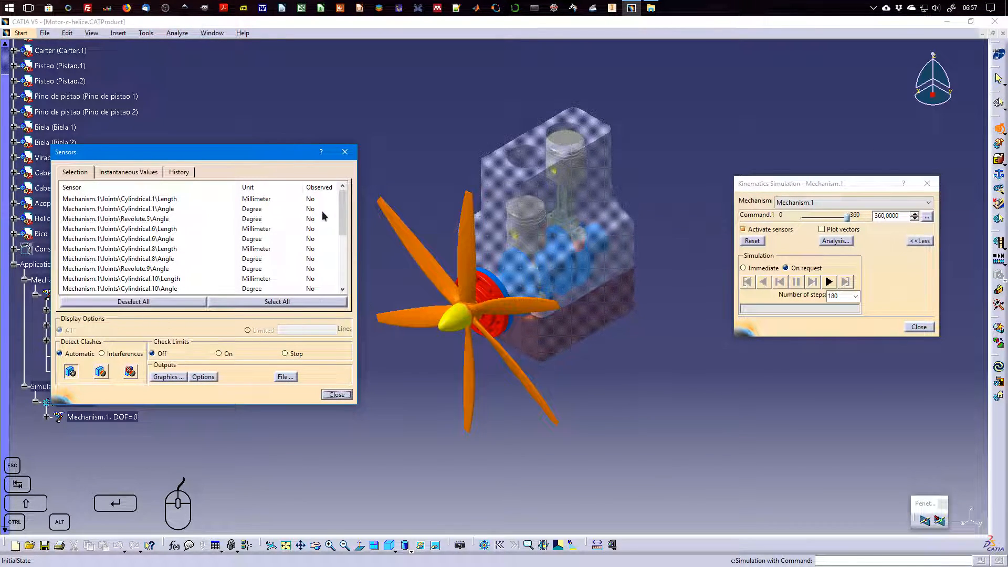
{"action": "left_click", "coordinate": [164, 378]}
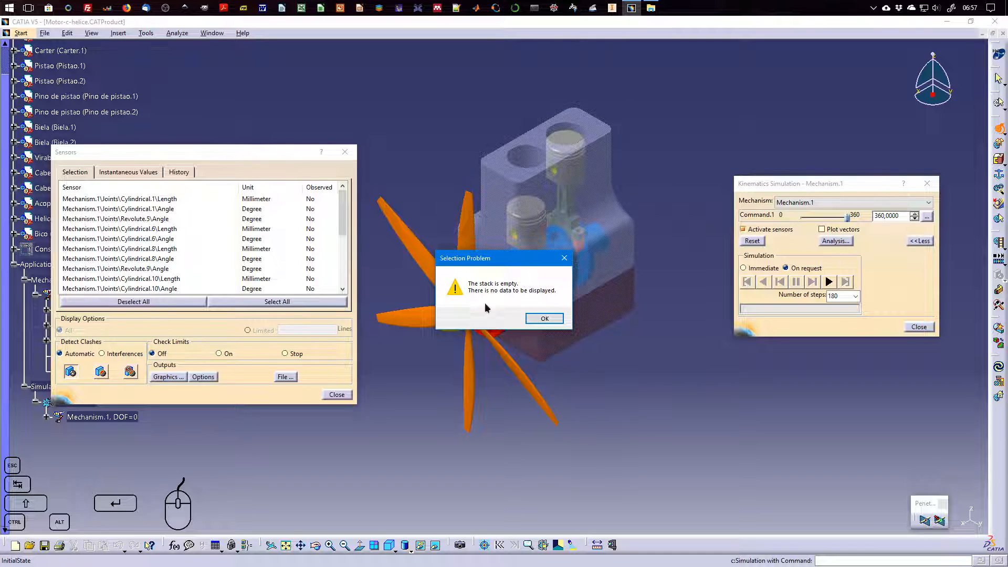
{"action": "left_click", "coordinate": [562, 318]}
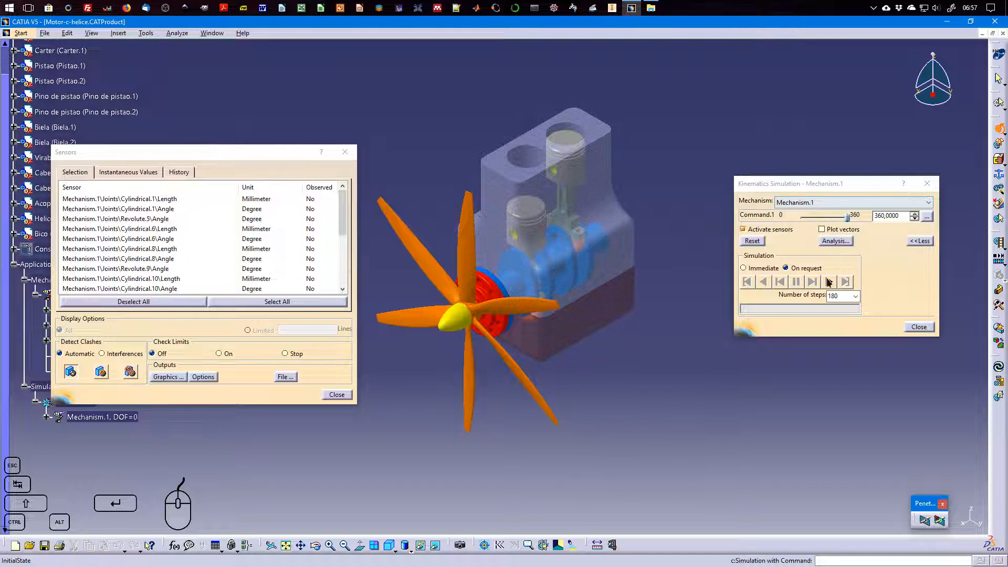
{"action": "left_click", "coordinate": [774, 230]}
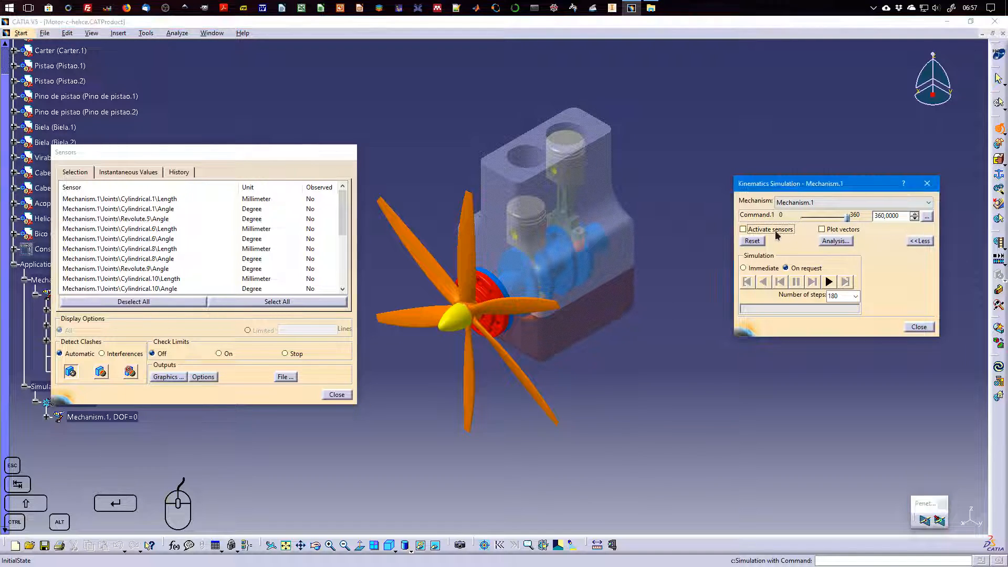
{"action": "left_click", "coordinate": [918, 326]}
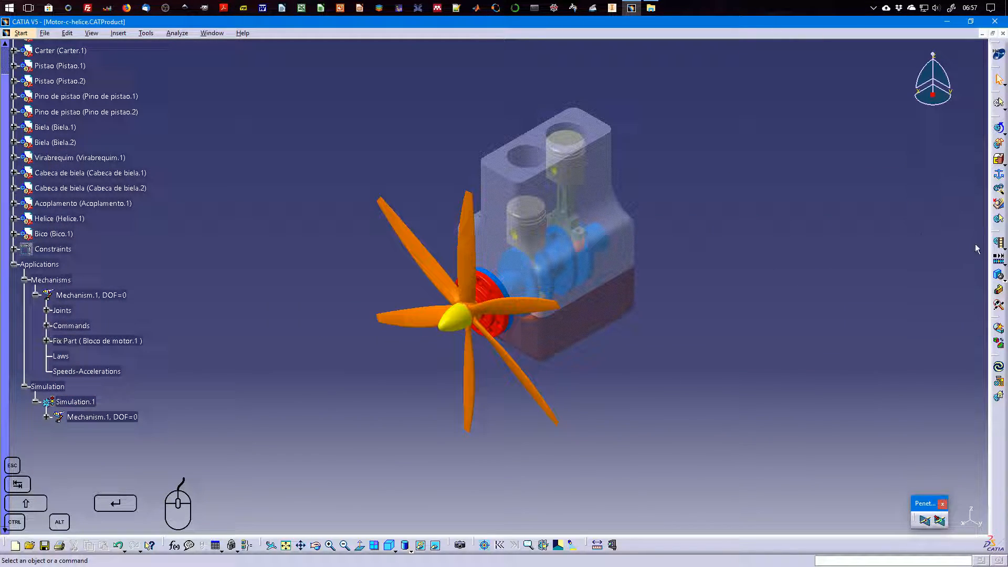
Start a new simulation based on Mechanism.1, check its name and cancel its creation
{"action": "left_click", "coordinate": [998, 259]}
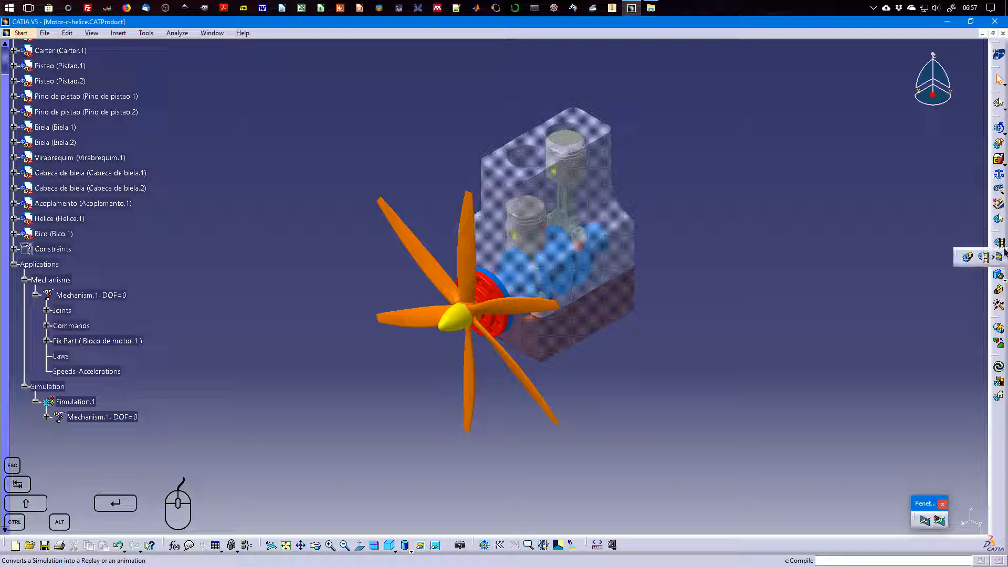
{"action": "left_click", "coordinate": [968, 258]}
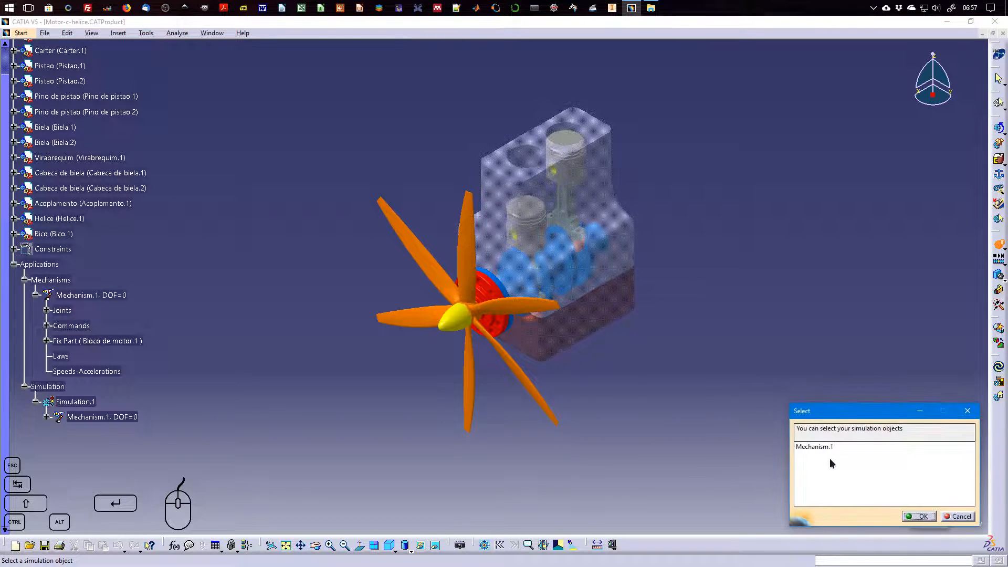
{"action": "left_click", "coordinate": [815, 447]}
{"action": "left_click", "coordinate": [919, 516]}
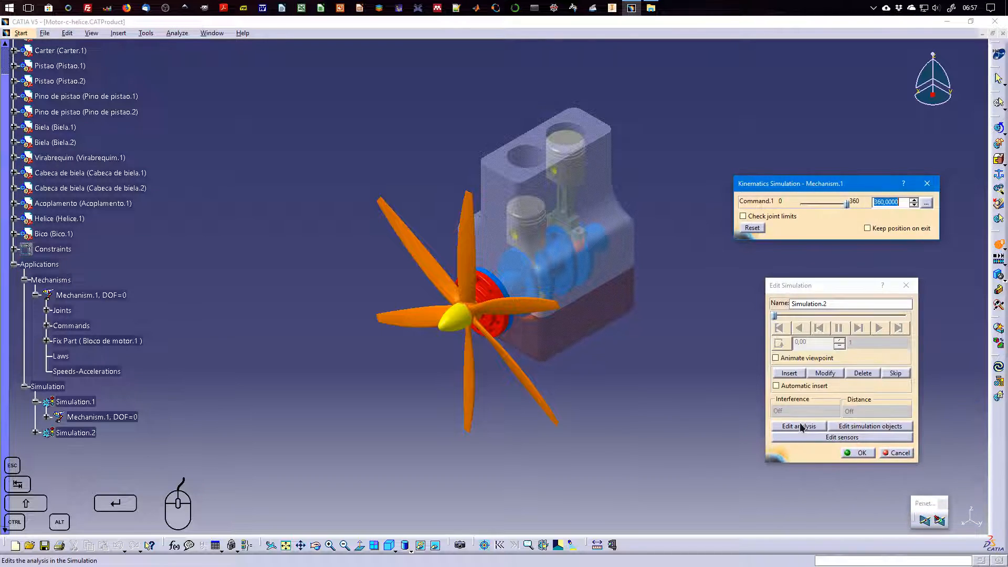
{"action": "double_click", "coordinate": [825, 305]}
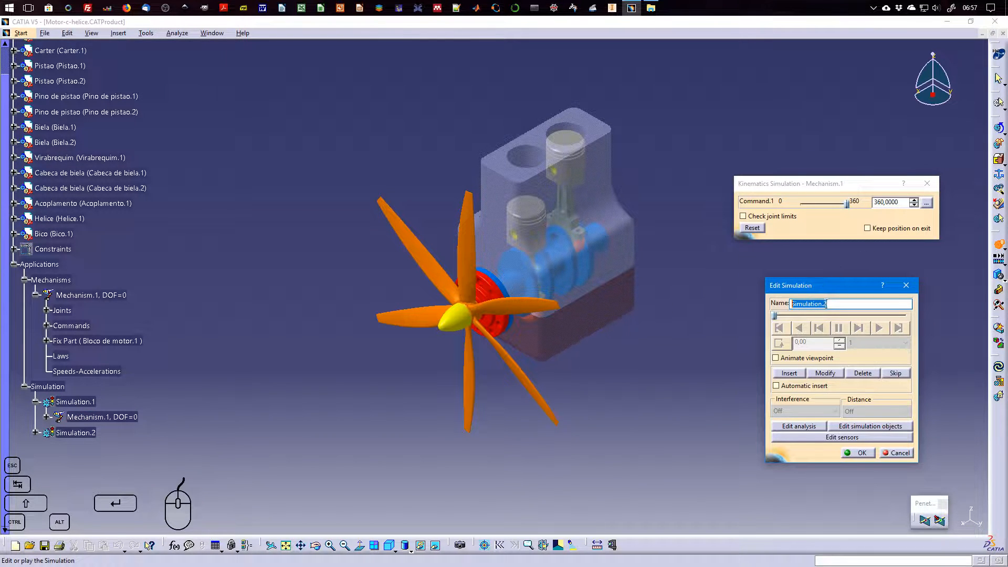
{"action": "left_click", "coordinate": [897, 452]}
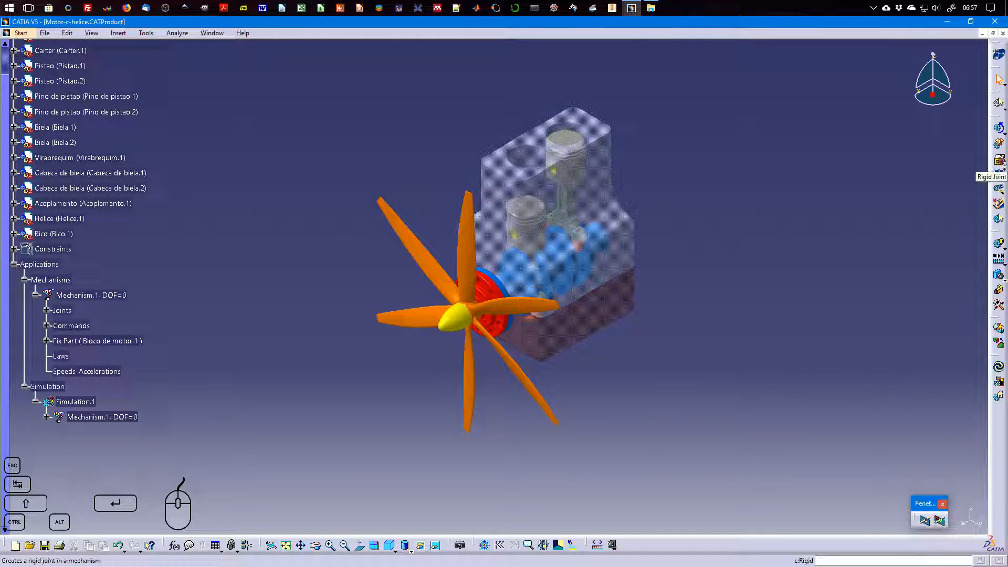
Review the Assembly Constraints Conversion settings for Mechanism.1 and cancel without converting anything
{"action": "left_click", "coordinate": [999, 173]}
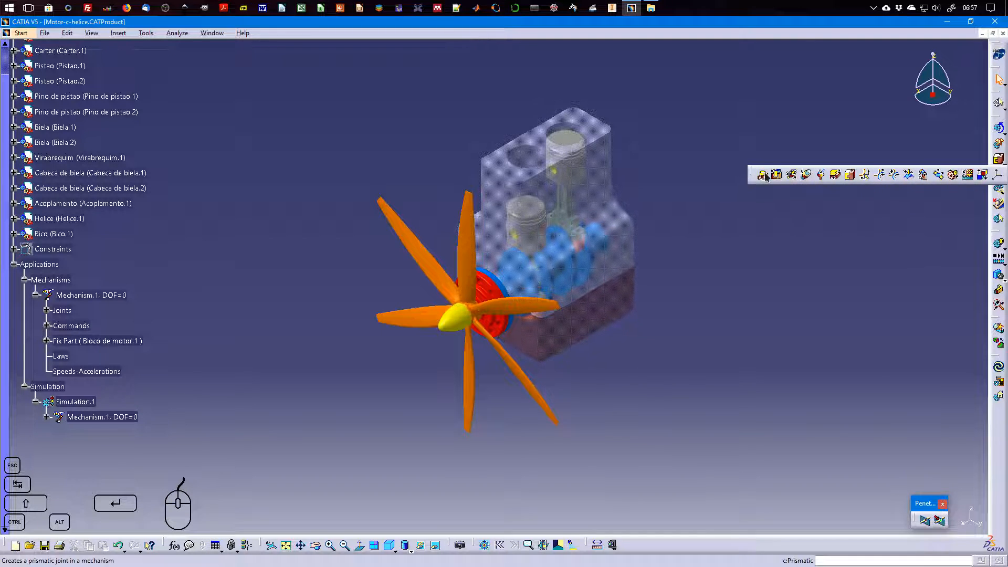
{"action": "left_click", "coordinate": [1000, 192]}
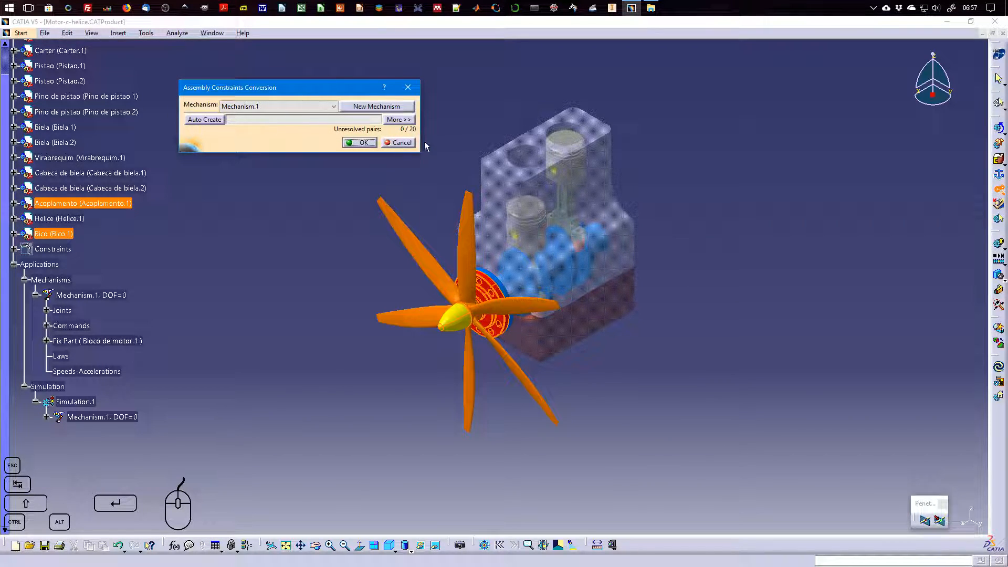
{"action": "left_click", "coordinate": [402, 143]}
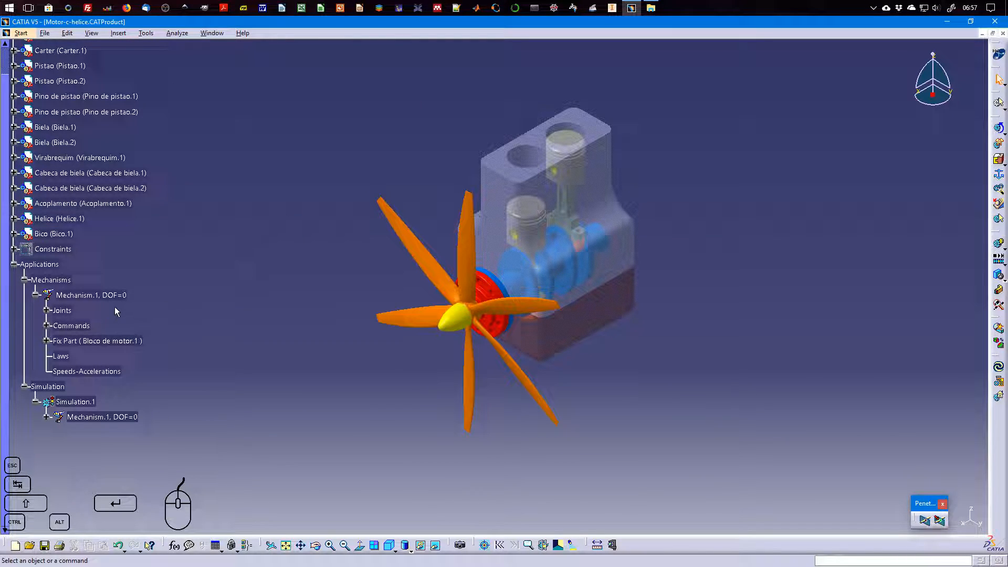